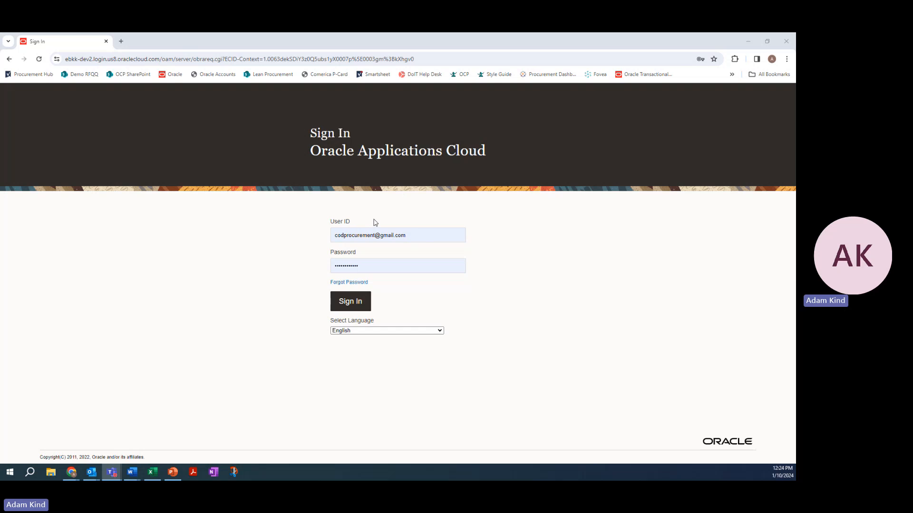
Sign in to Oracle Applications Cloud with the prefilled credentials and dismiss the Procurement Request Form announcement
click(359, 304)
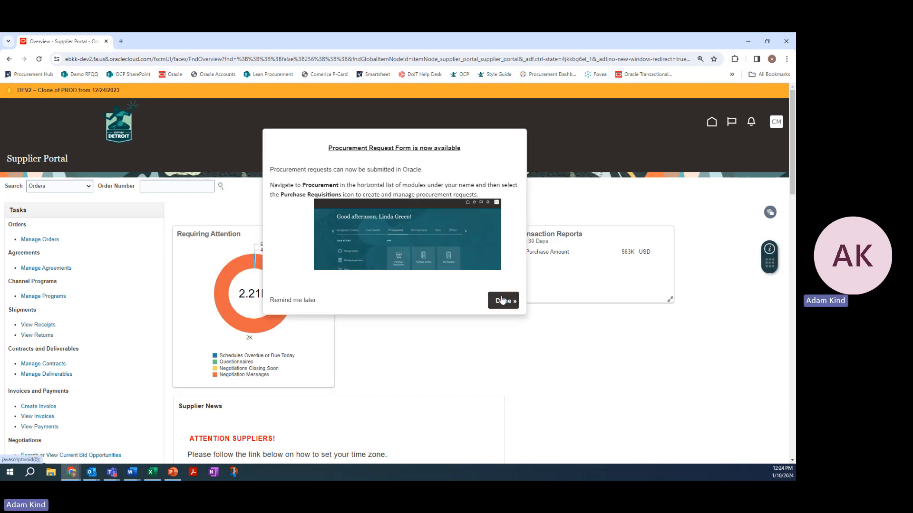
click(503, 299)
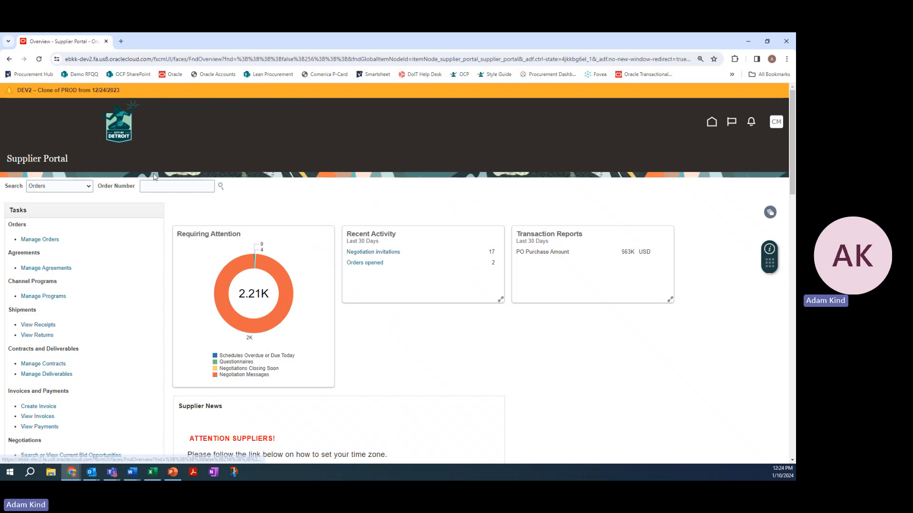
Go to the home page, enter the Supplier Portal and open the company profile for management
click(712, 124)
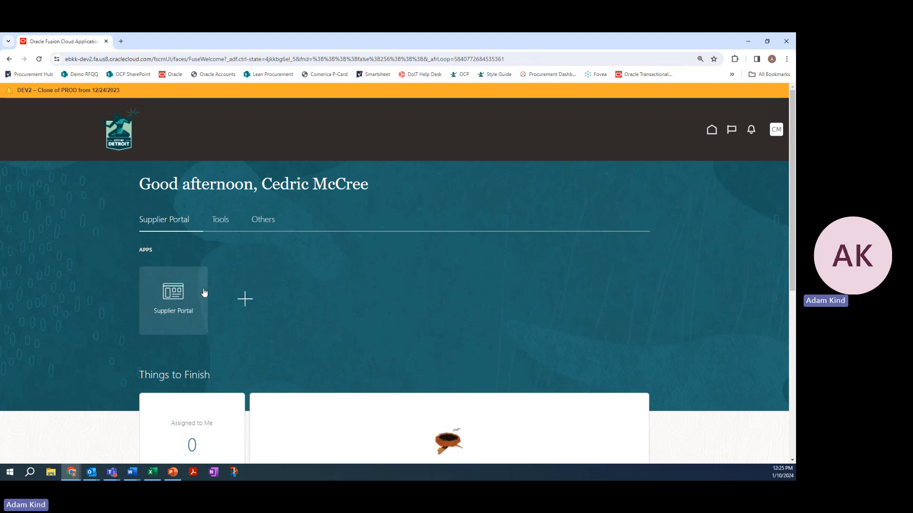
click(502, 305)
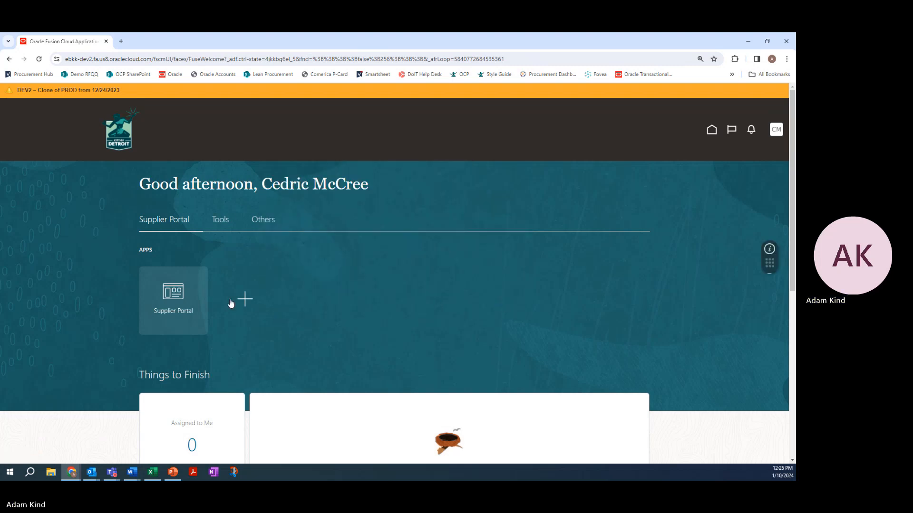
click(177, 292)
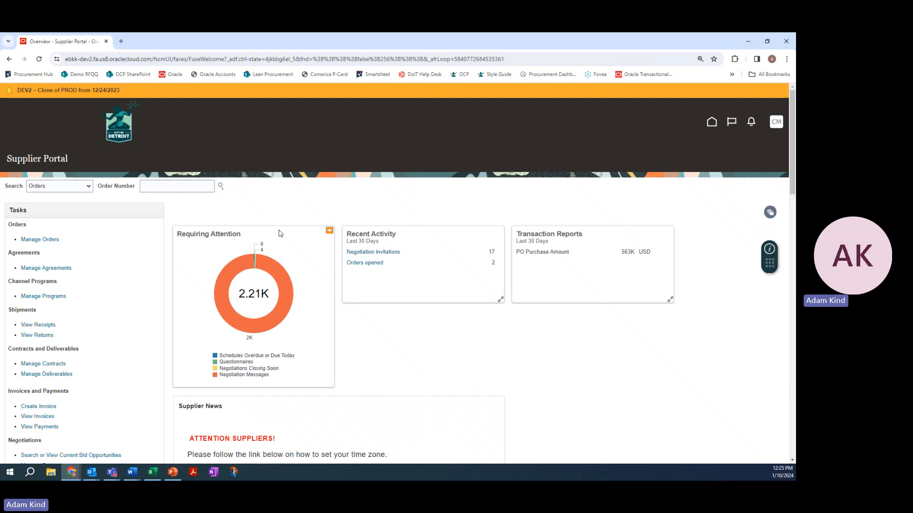
scroll(263, 245, down, 4)
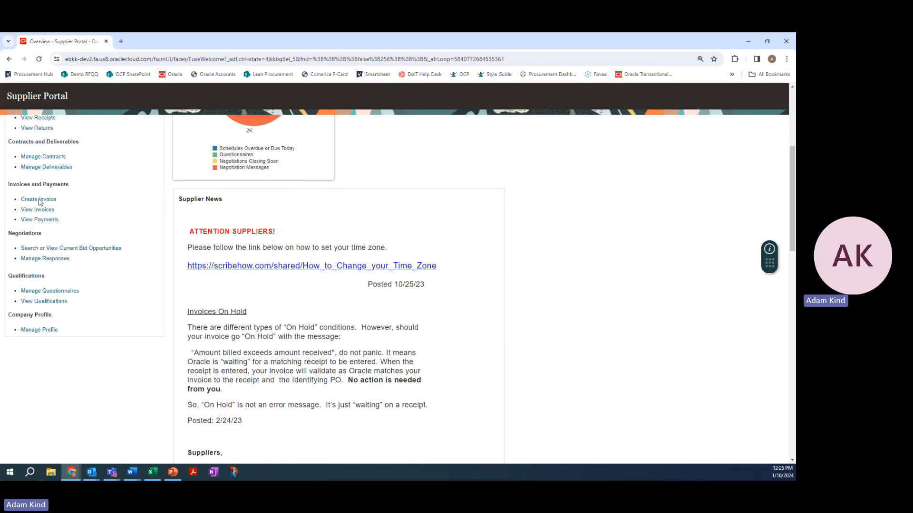
click(40, 330)
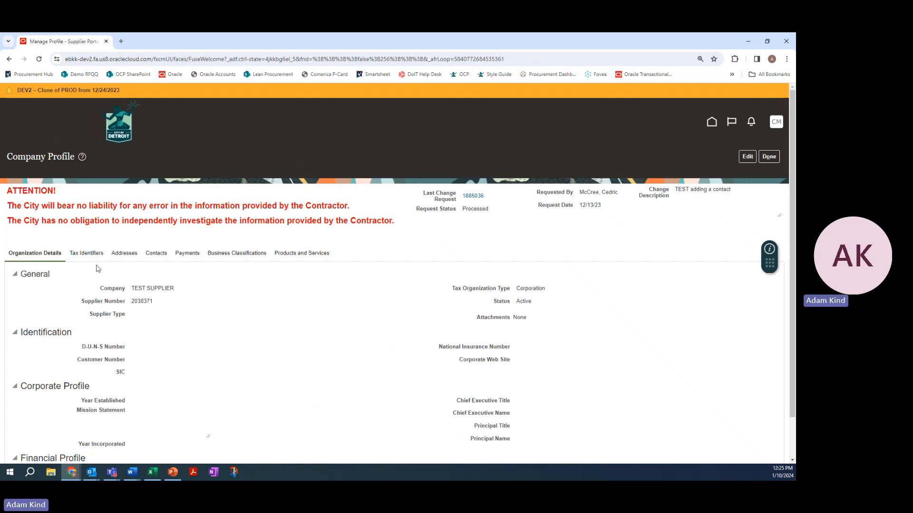
Look through the company profile's organization details, tax identifiers, addresses and contacts, and return to the organization details
scroll(214, 290, down, 1)
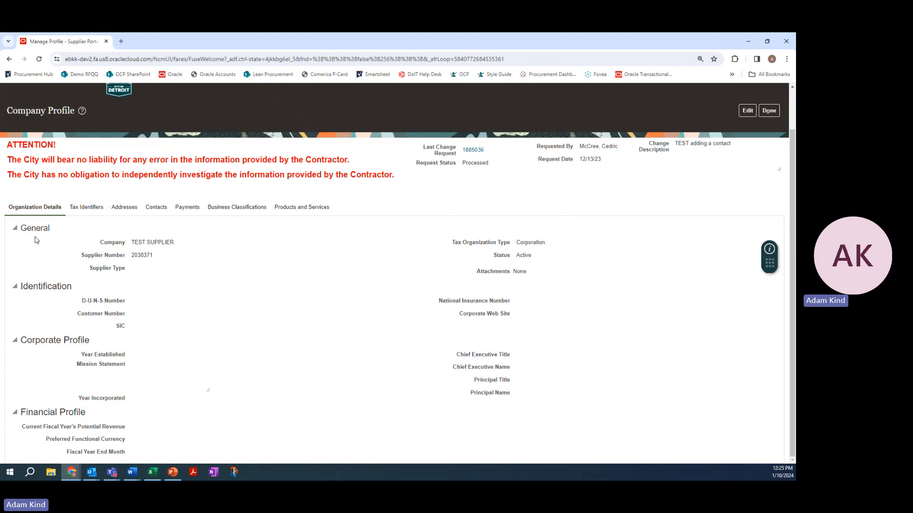
click(88, 212)
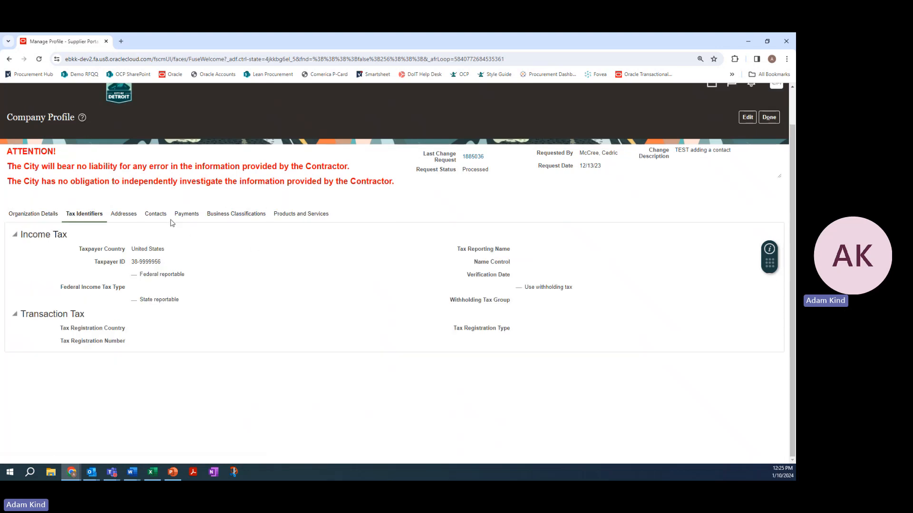
click(131, 214)
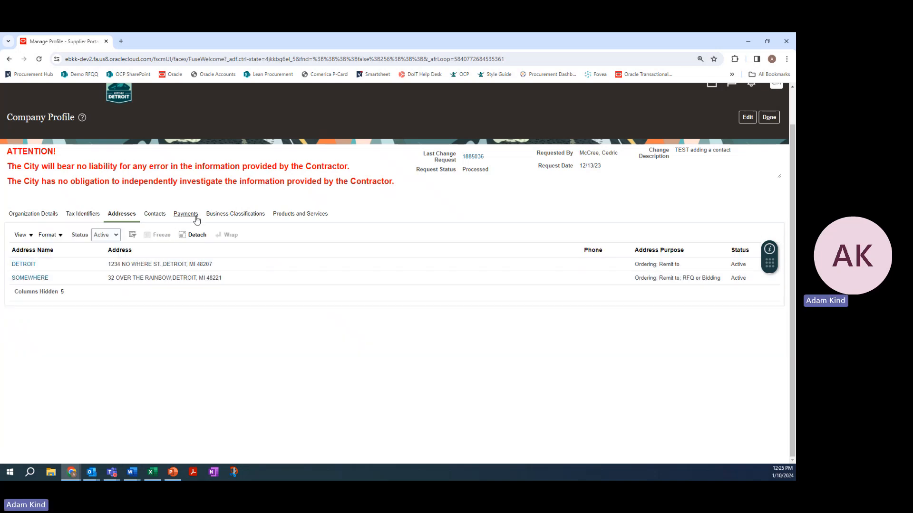
click(158, 215)
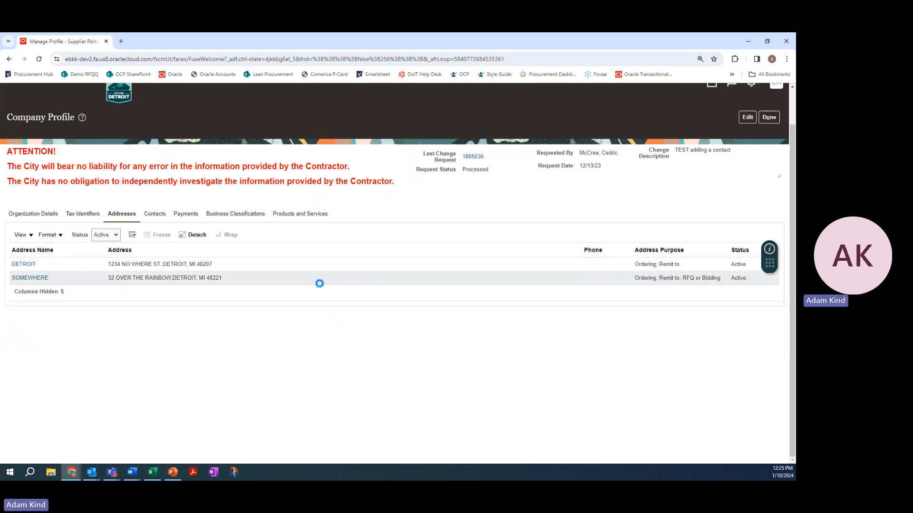
click(19, 215)
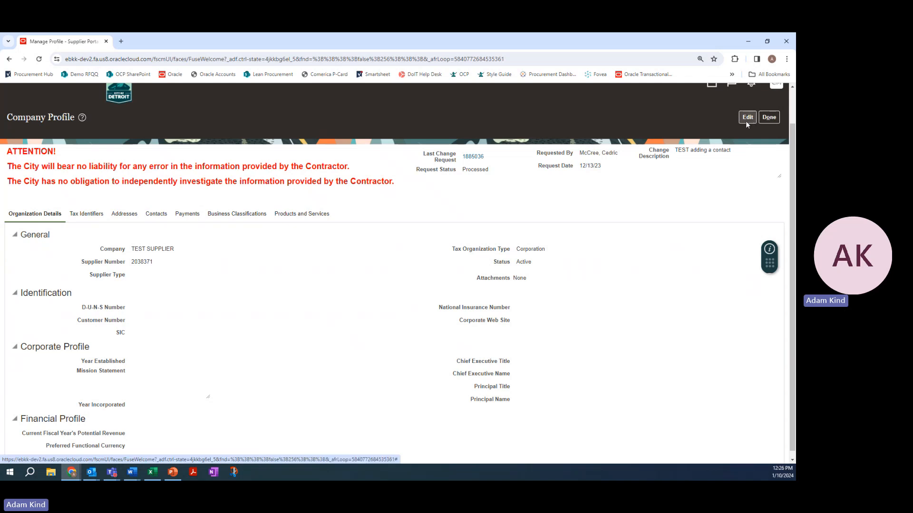
Start editing the company profile and agree to create a profile change request
scroll(712, 176, up, 1)
scroll(712, 176, up, 1)
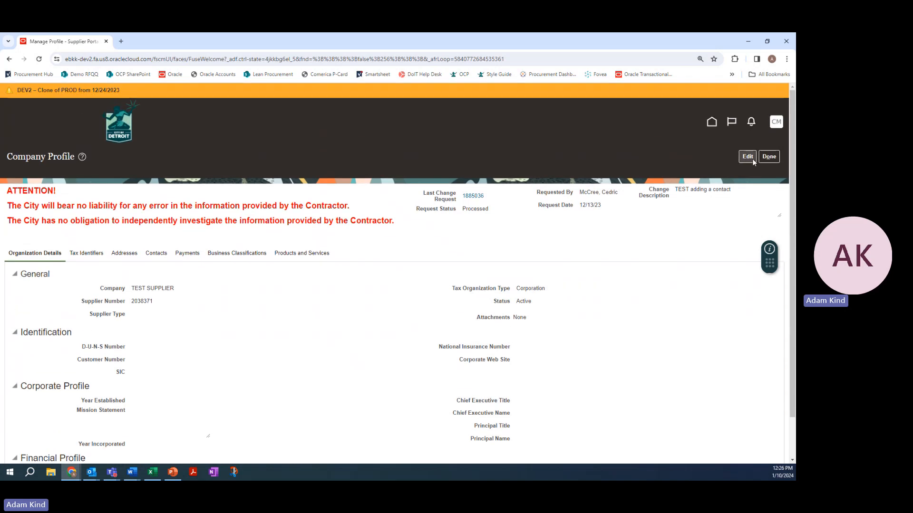
click(749, 158)
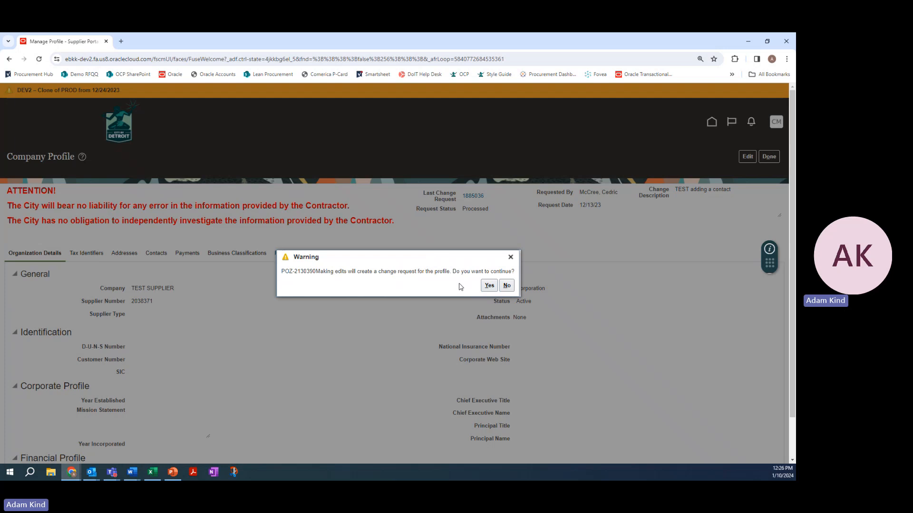
click(490, 287)
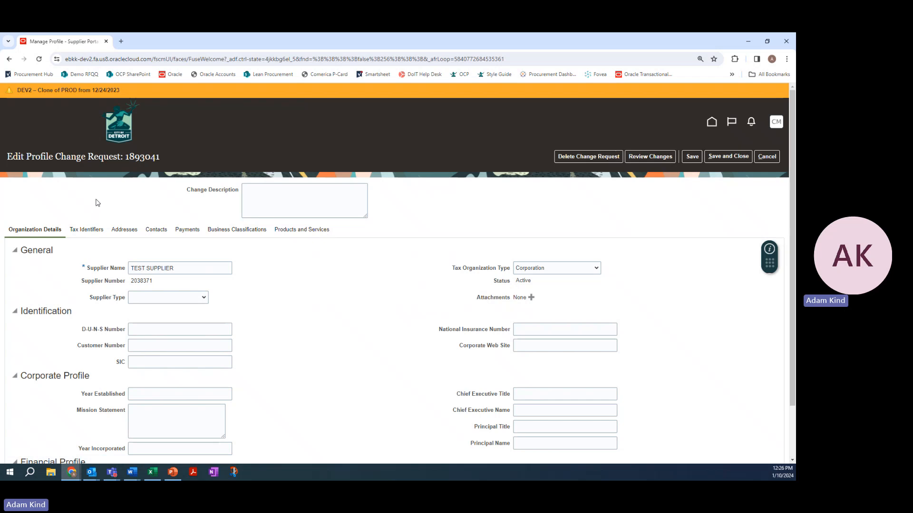
Examine every section of the editable change request, from organization details through products and services, and return to organization details
scroll(97, 203, down, 1)
scroll(98, 203, up, 1)
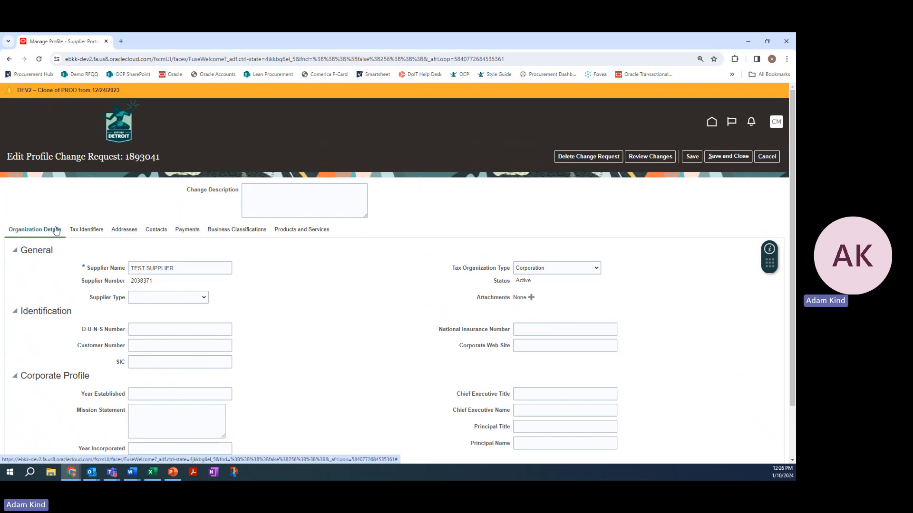
click(98, 231)
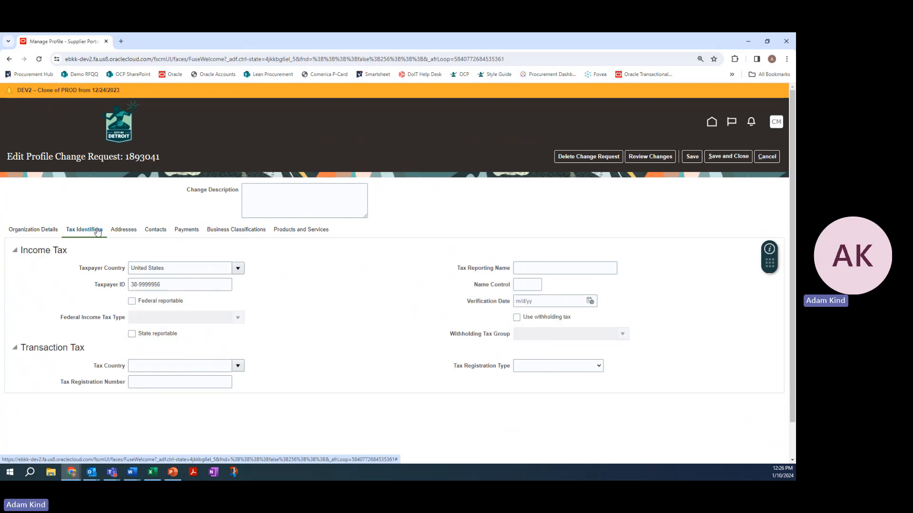
click(135, 233)
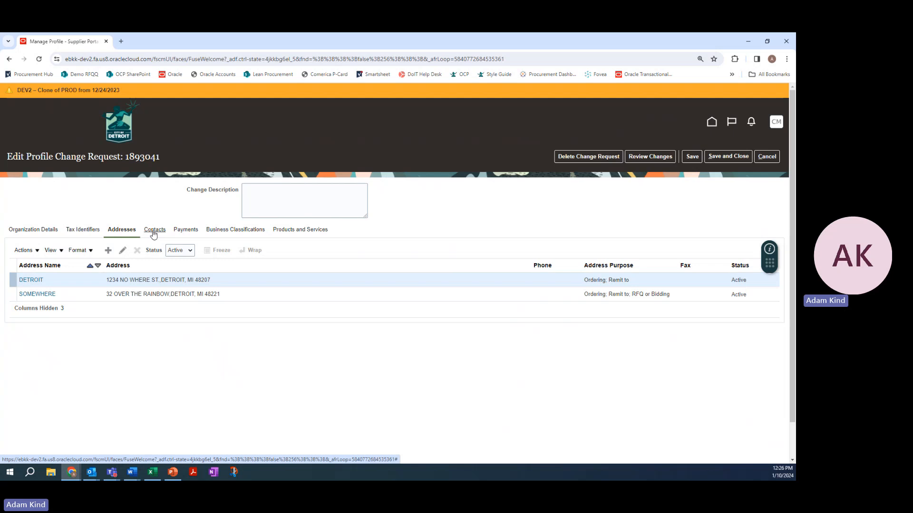
click(153, 233)
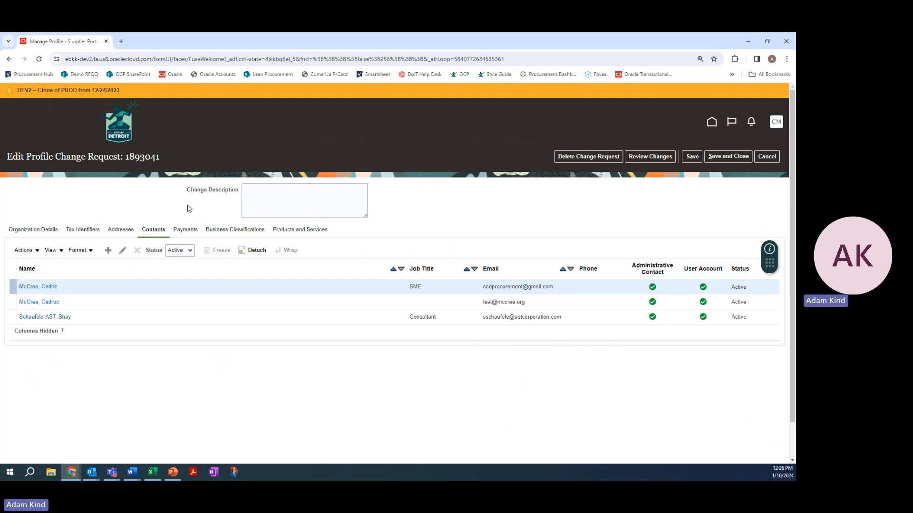
click(191, 230)
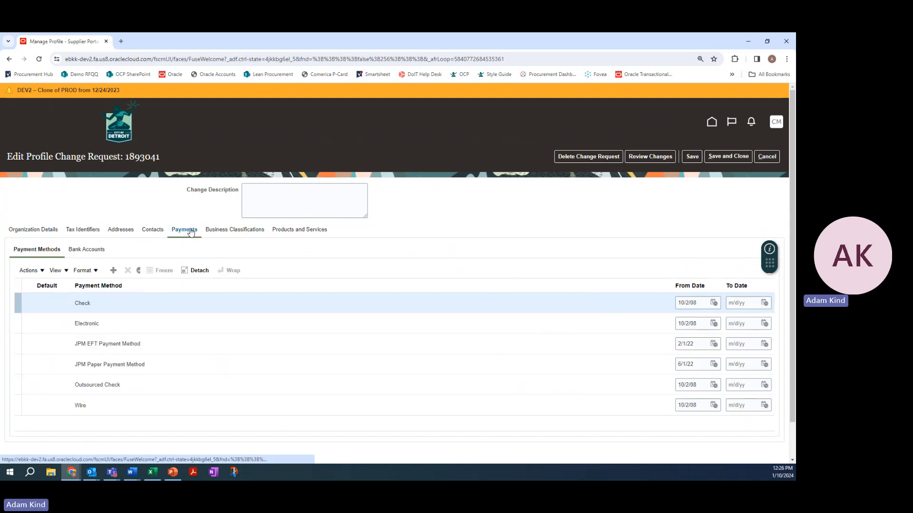
click(227, 232)
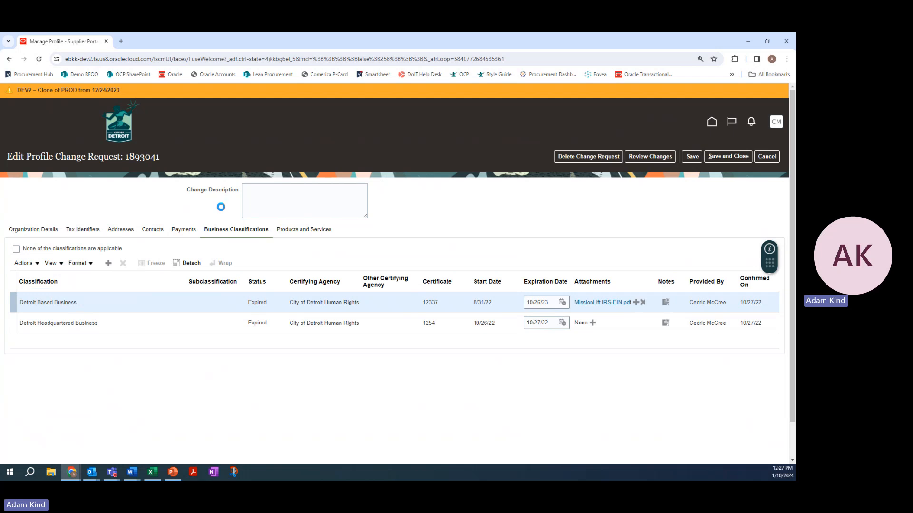
click(298, 231)
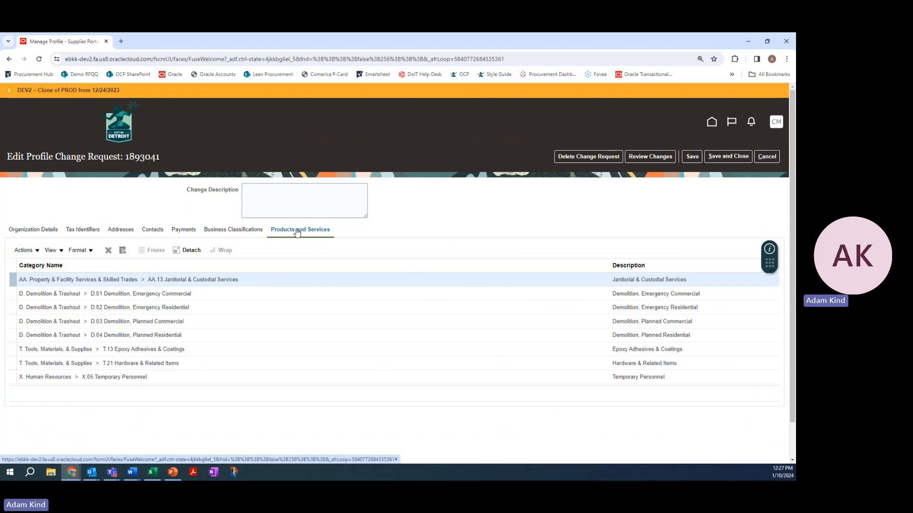
click(54, 235)
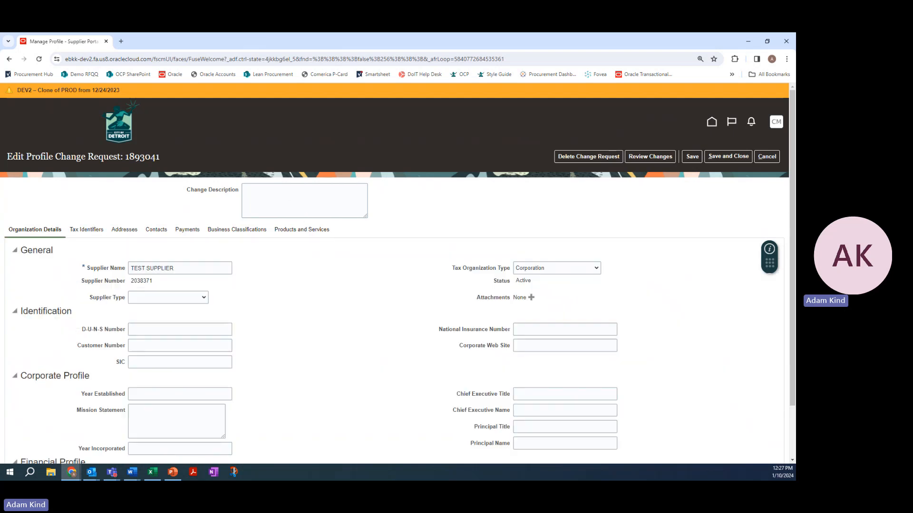
Enter the change description "adding a new address and a new contact; updating products and services"
click(291, 204)
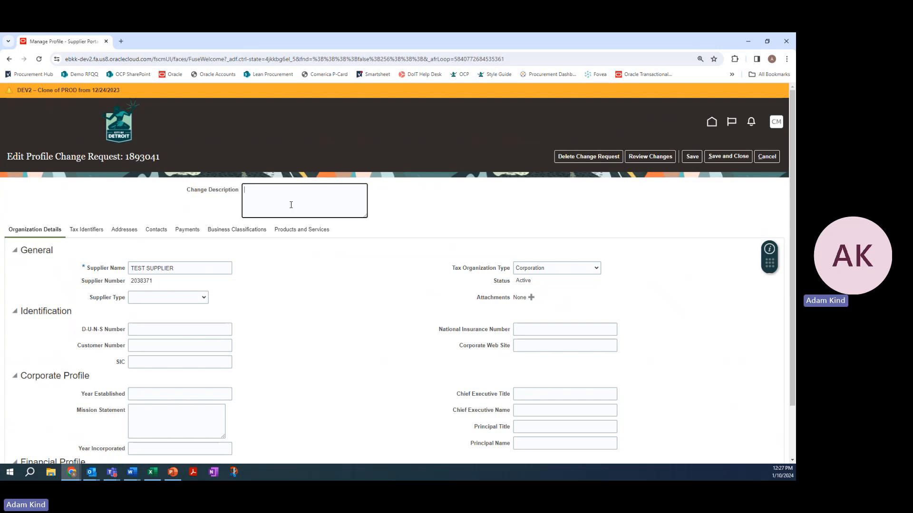
text(adding a new address anda)
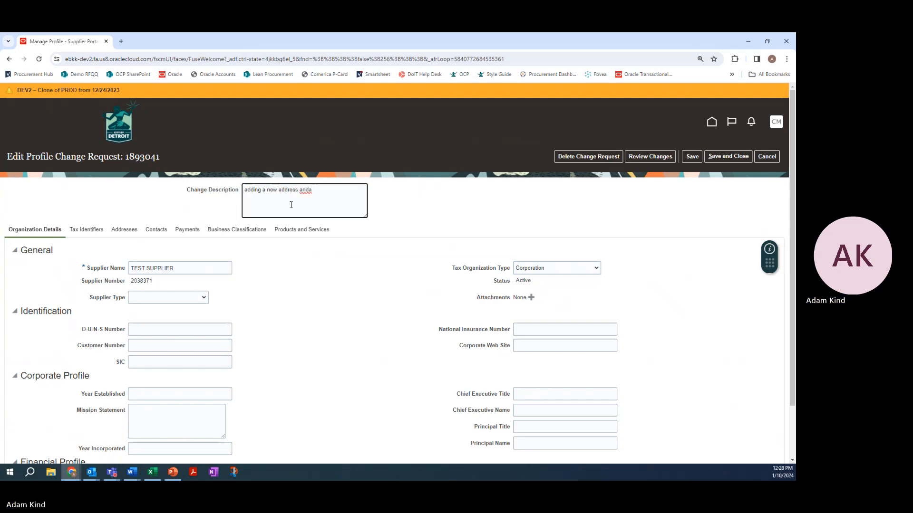
key(BackSpace)
key(BackSpace)
text(d a ne)
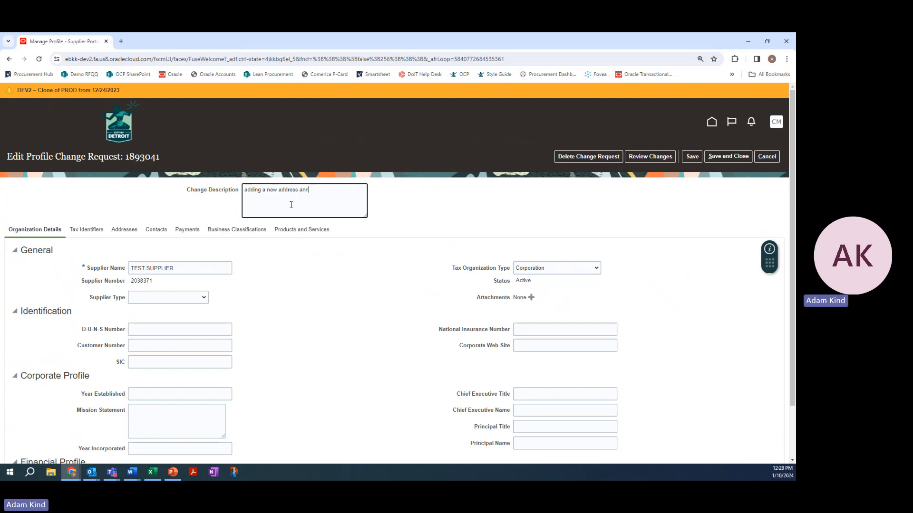
text(w contact; updating products and services)
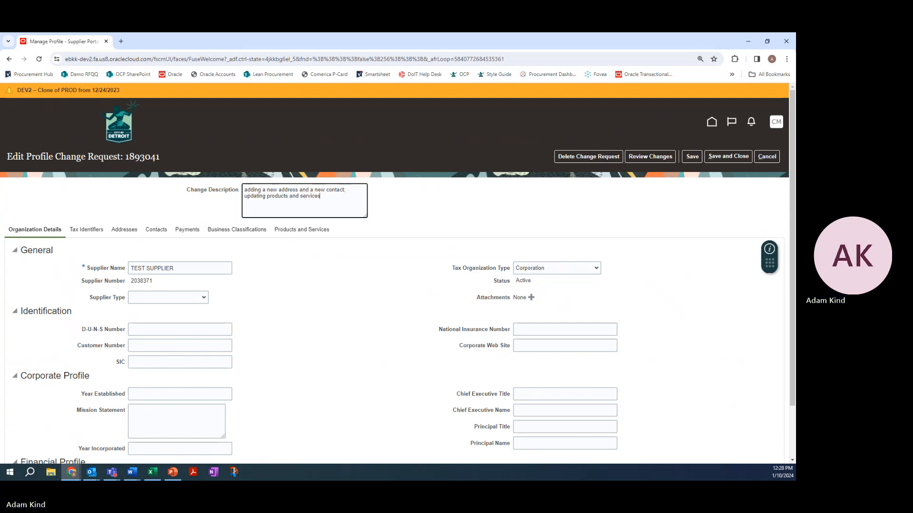
click(397, 205)
scroll(164, 233, down, 1)
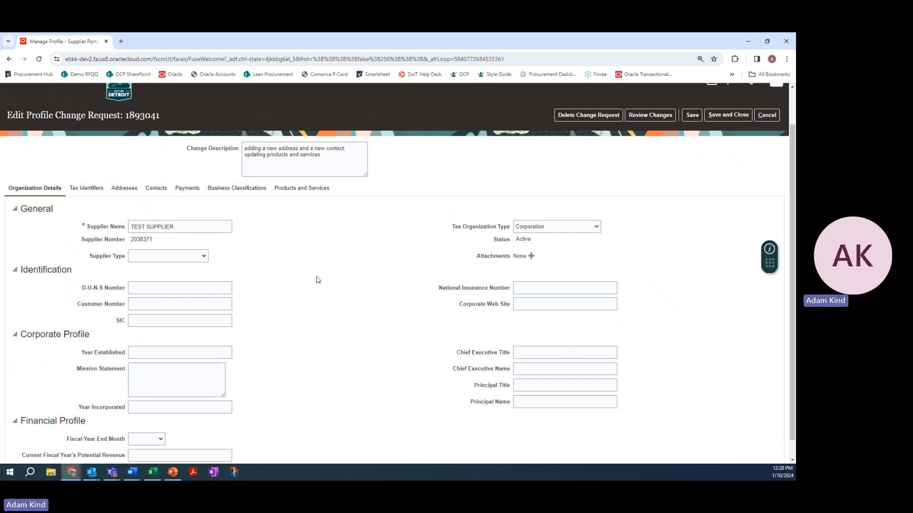
click(525, 308)
text(www.website.com)
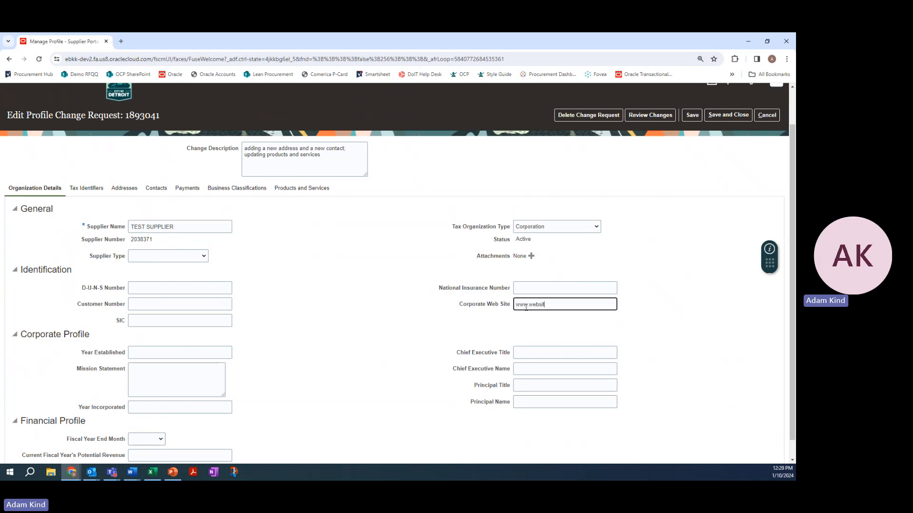
Append "; adding a new website" to the change description and save the change request
click(246, 146)
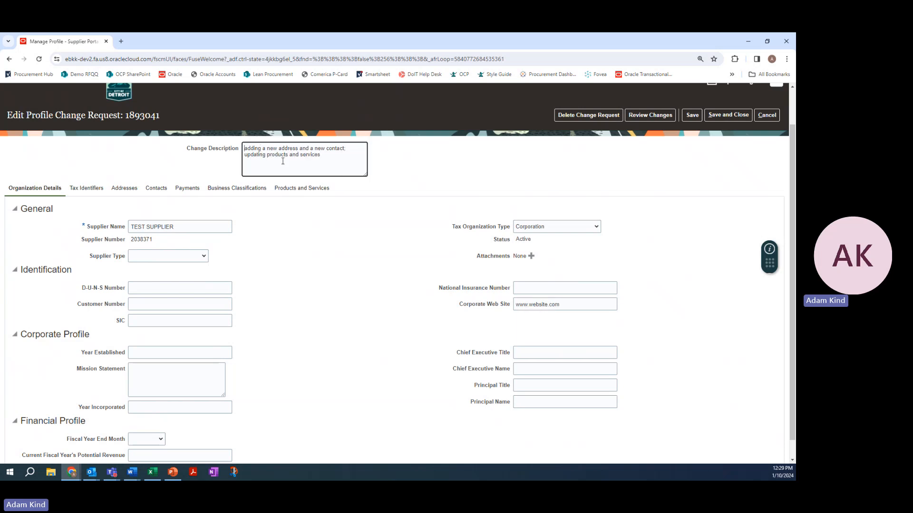
click(339, 154)
text(; adding a new website)
click(688, 116)
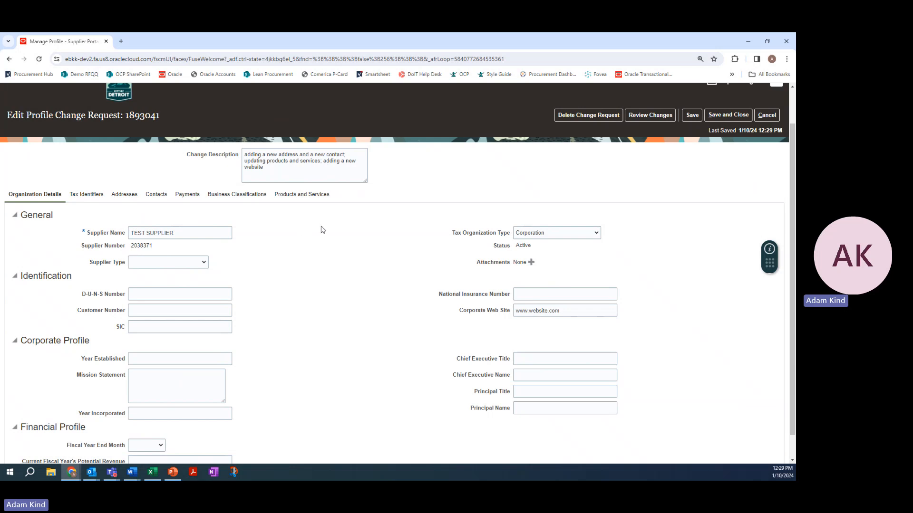
Review the organization details, open the tax identifiers and highlight the Taxpayer ID value
scroll(281, 273, up, 2)
scroll(282, 273, down, 3)
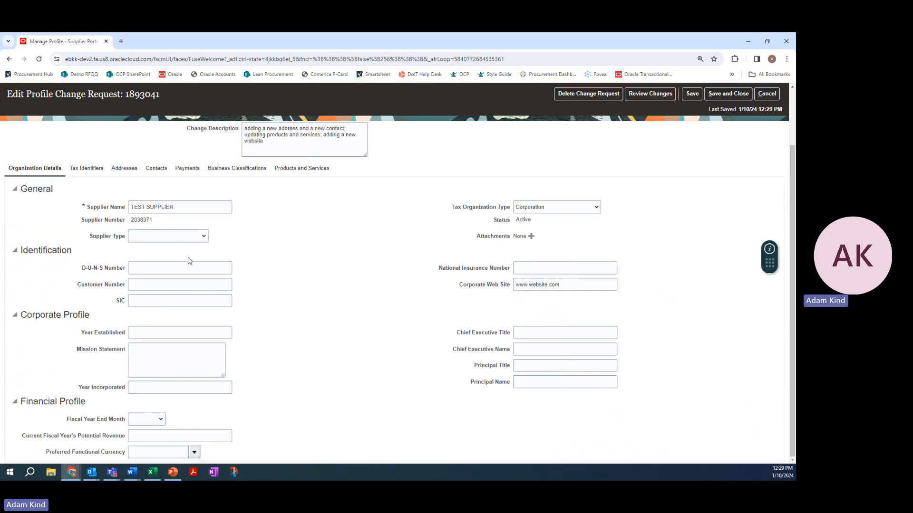
scroll(189, 260, up, 1)
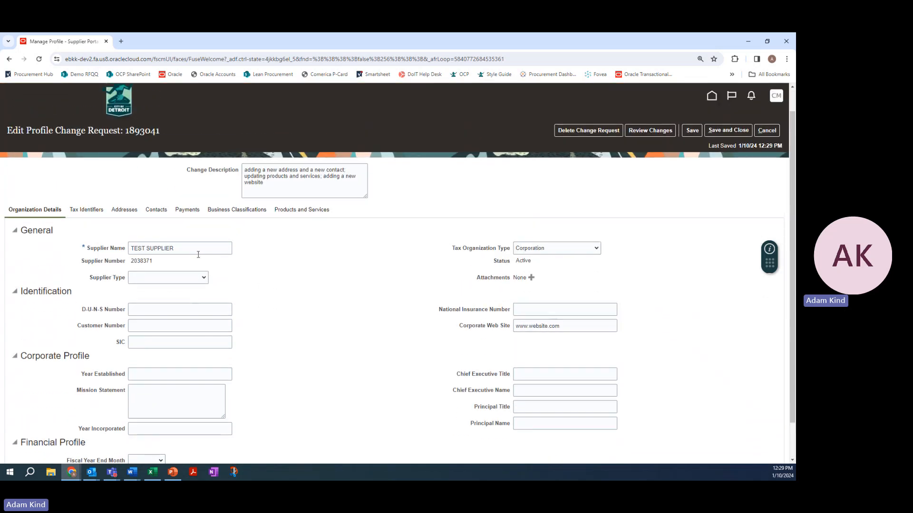
click(88, 209)
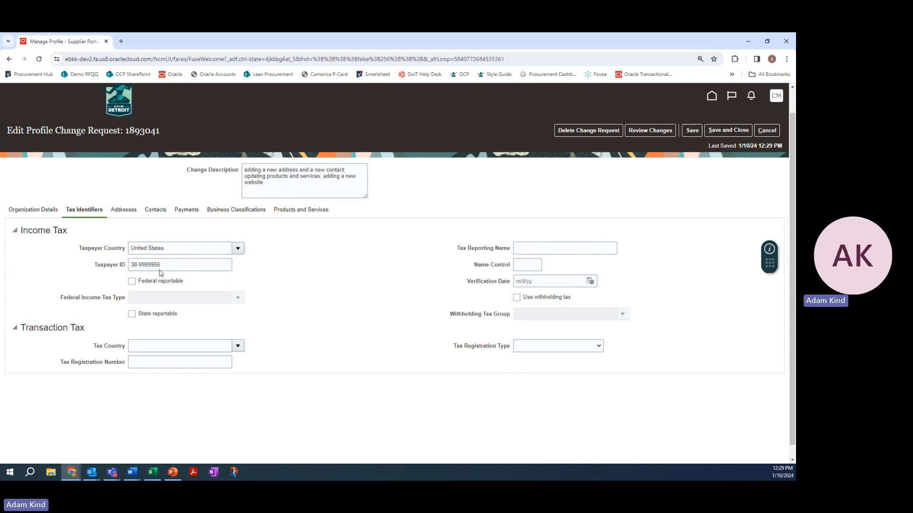
drag(165, 263, 118, 264)
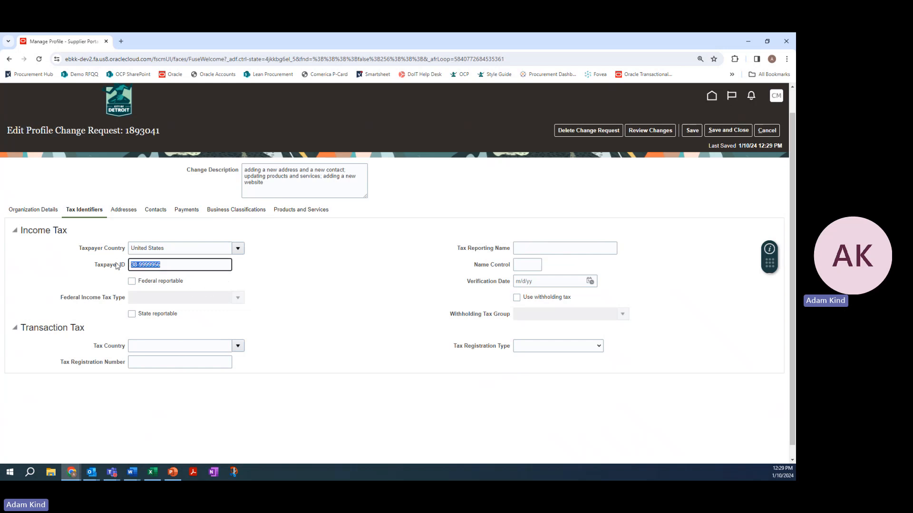
Examine the income tax fields, including the verification date calendar and the tax reporting name, without entering anything
click(176, 265)
click(554, 282)
click(591, 282)
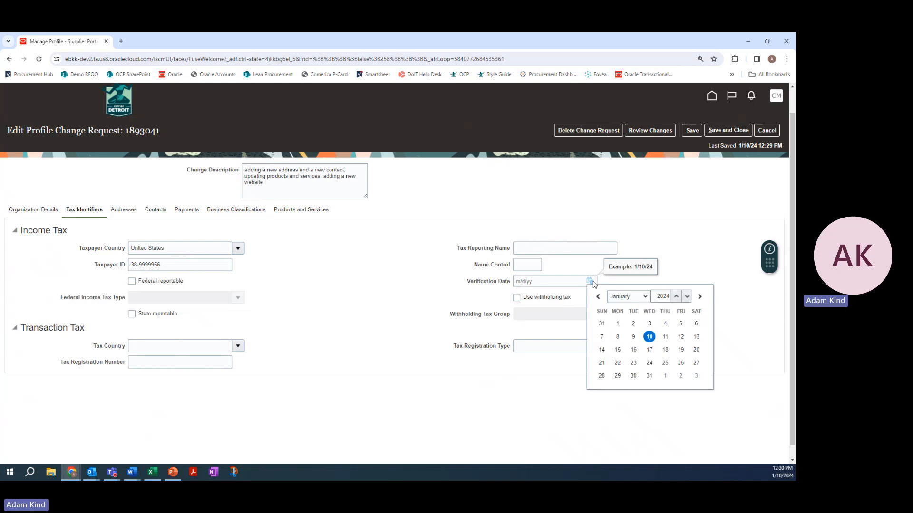
click(463, 290)
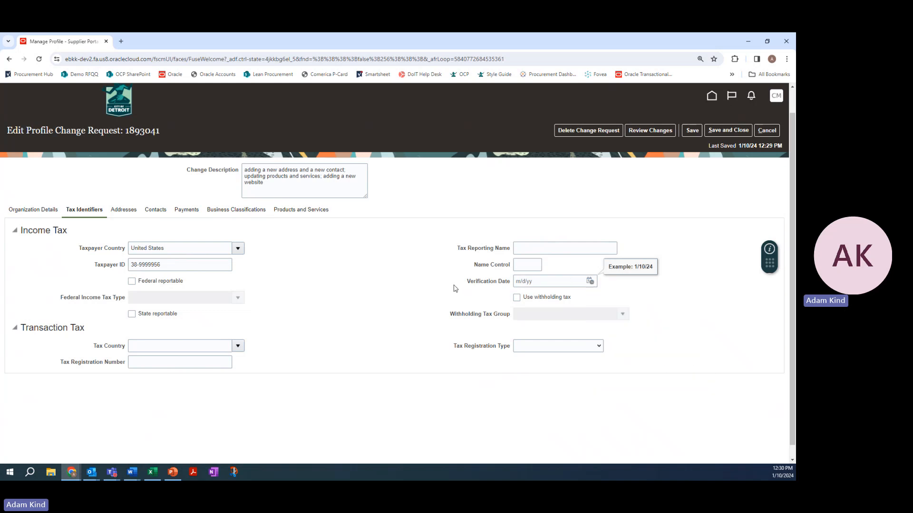
click(515, 248)
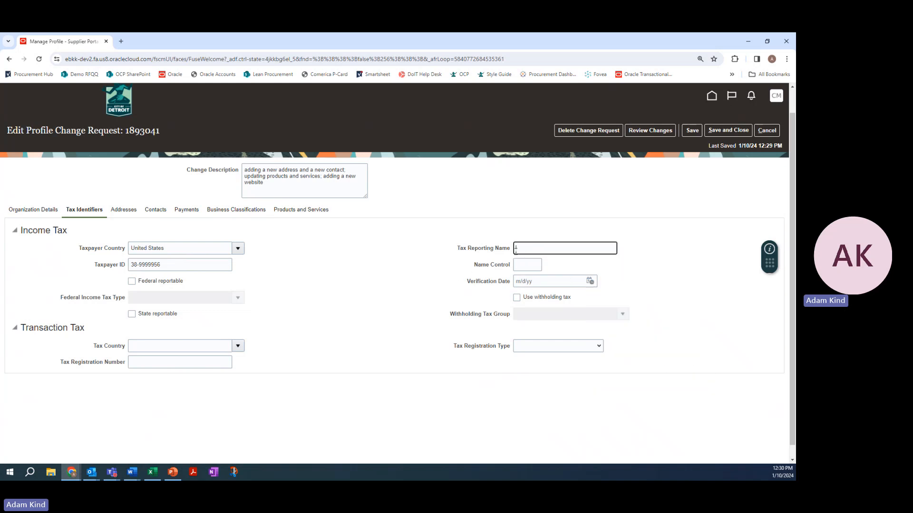
click(458, 281)
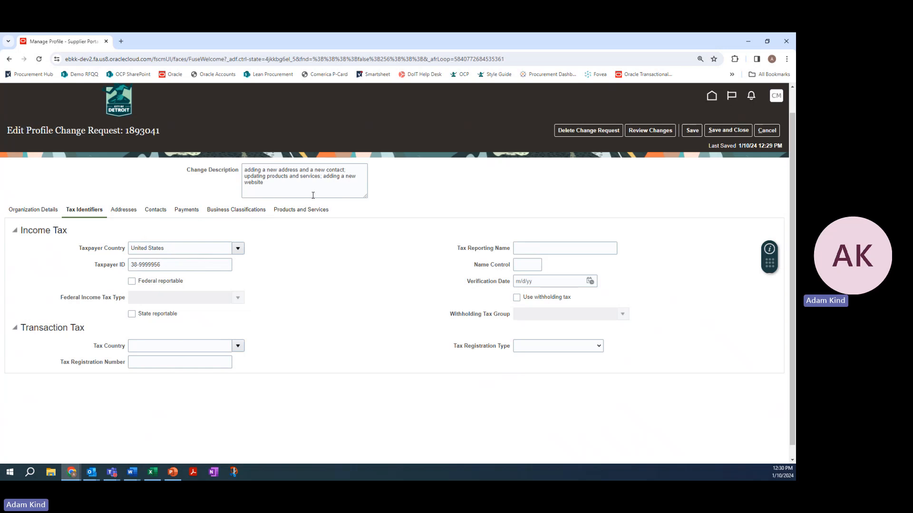
Review the supplier's existing addresses and highlight the street address of the DETROIT entry
click(134, 211)
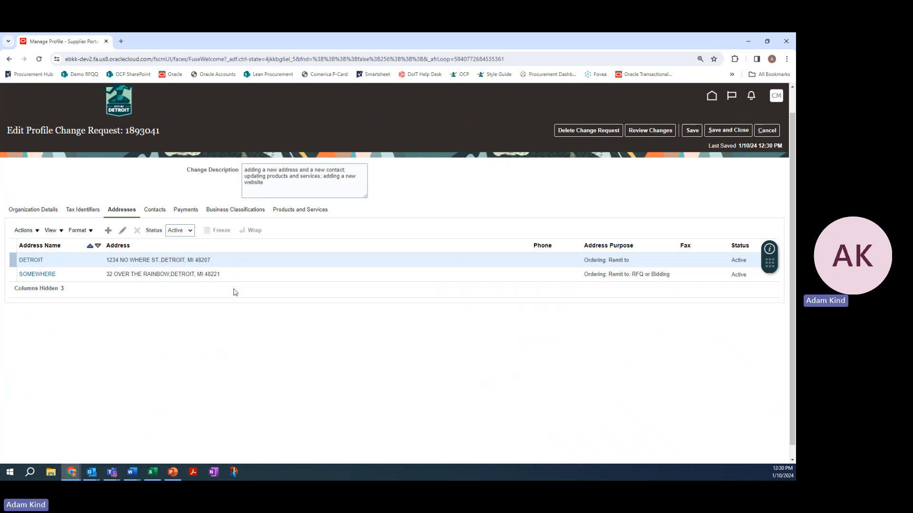
key(ctrl+plus)
key(ctrl+plus)
key(ctrl+plus)
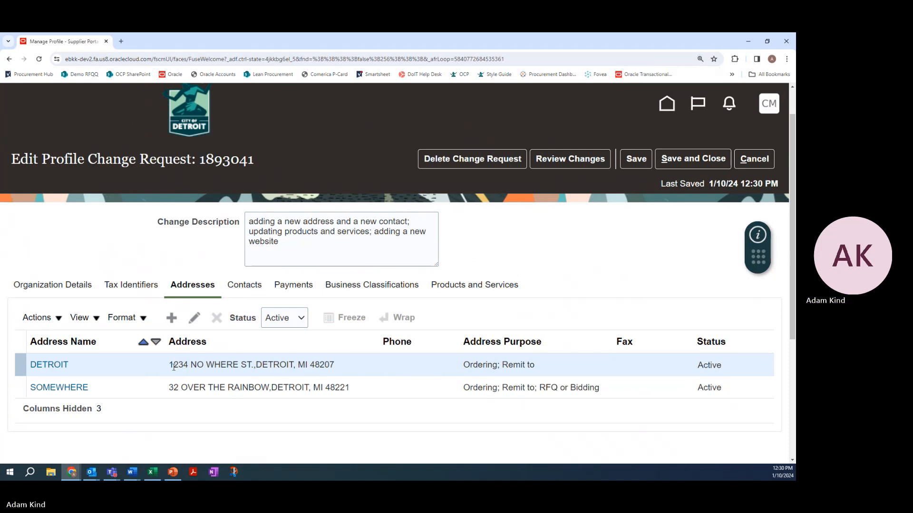
drag(169, 364, 342, 364)
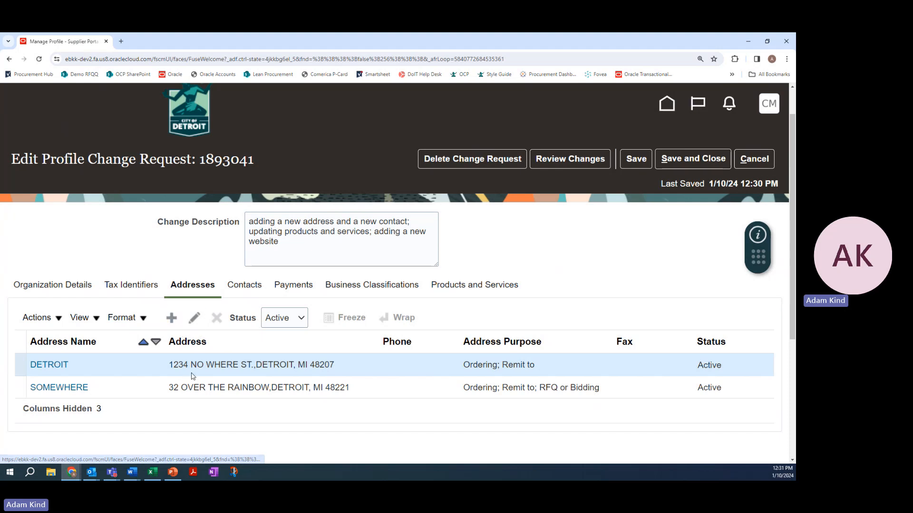
Create a new address named DETROIT-1 and enter its street address and postal code
click(171, 318)
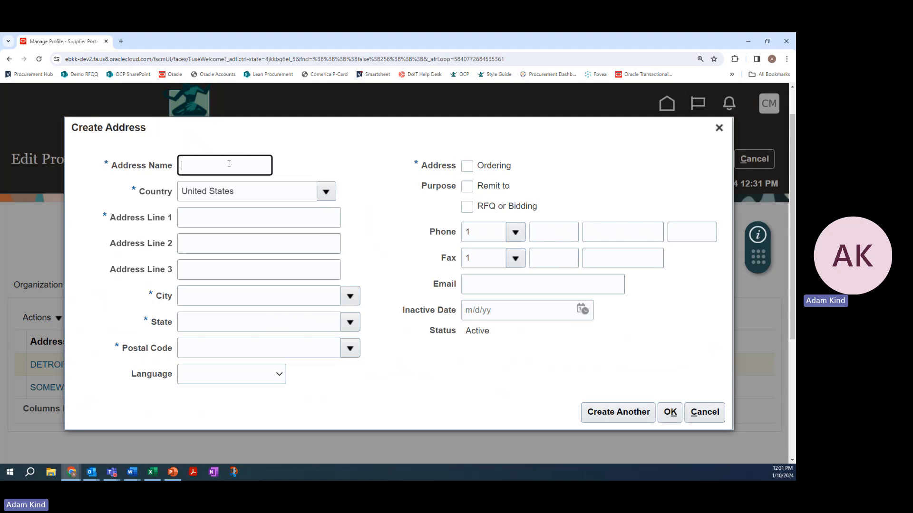
text(DETROIT)
text(-1)
click(226, 213)
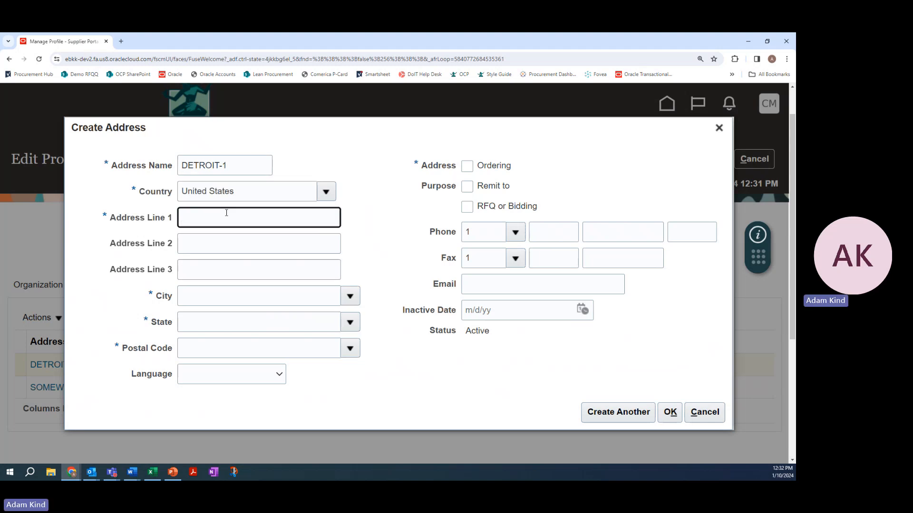
text(456 No Where Street)
click(200, 355)
text(48207)
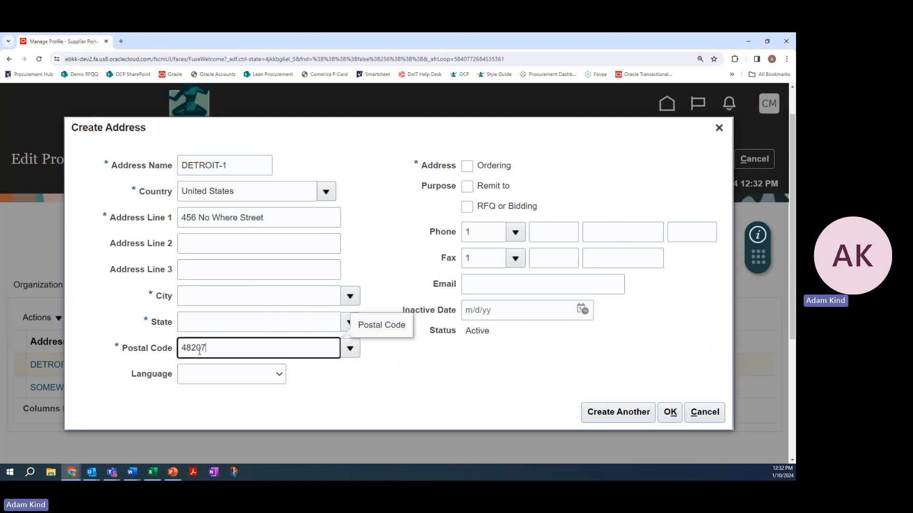
click(90, 349)
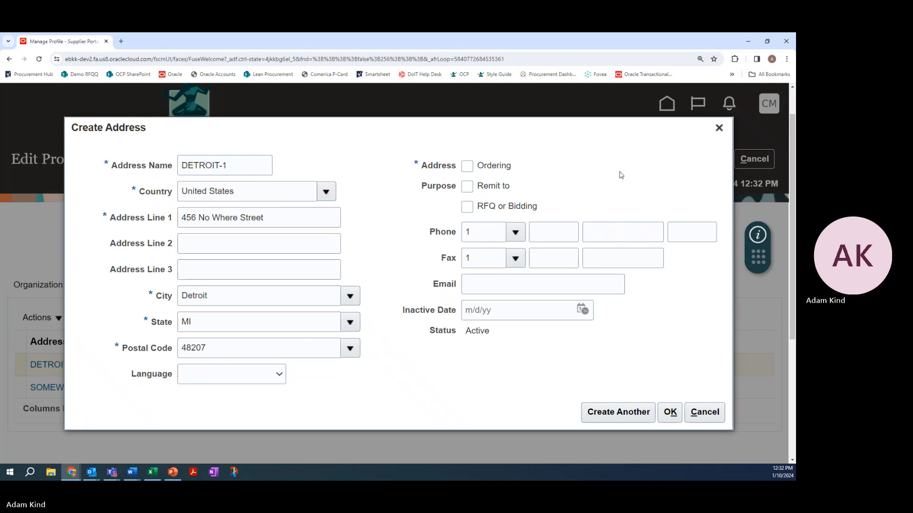
Set the new address's purposes to Ordering, Remit to, and RFQ or Bidding
click(467, 166)
click(467, 186)
click(468, 205)
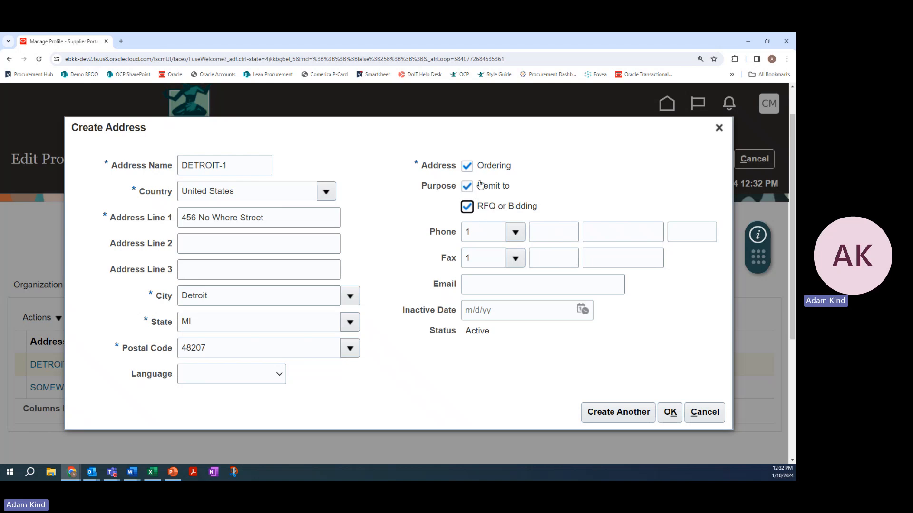
Fill in the phone number and e-mail for the DETROIT-1 address
click(499, 289)
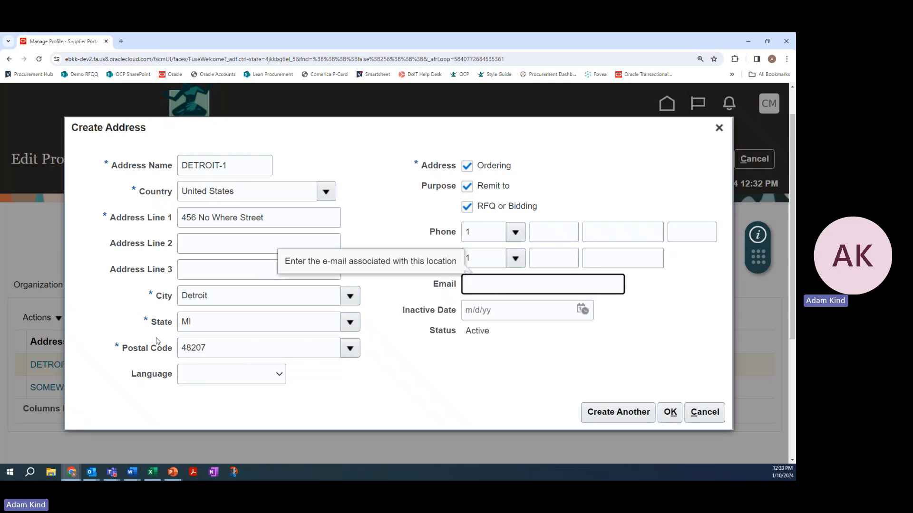
click(557, 232)
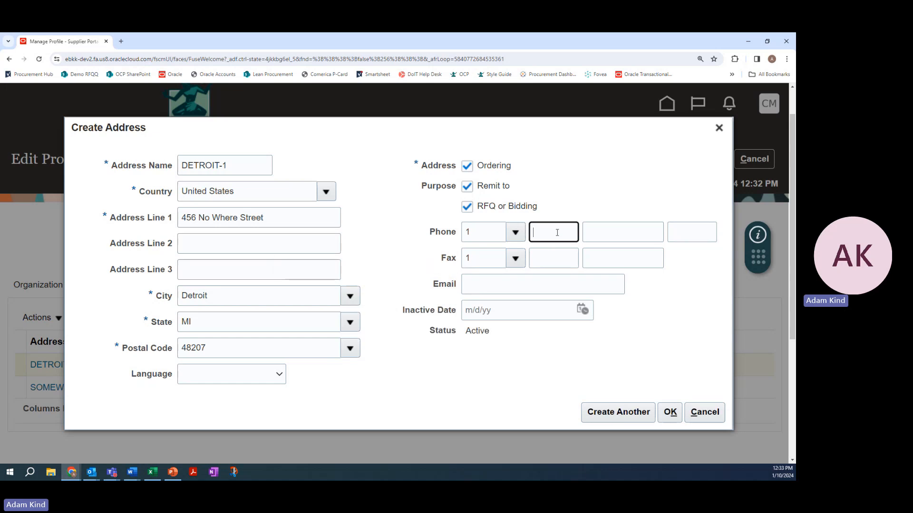
text(313)
click(620, 235)
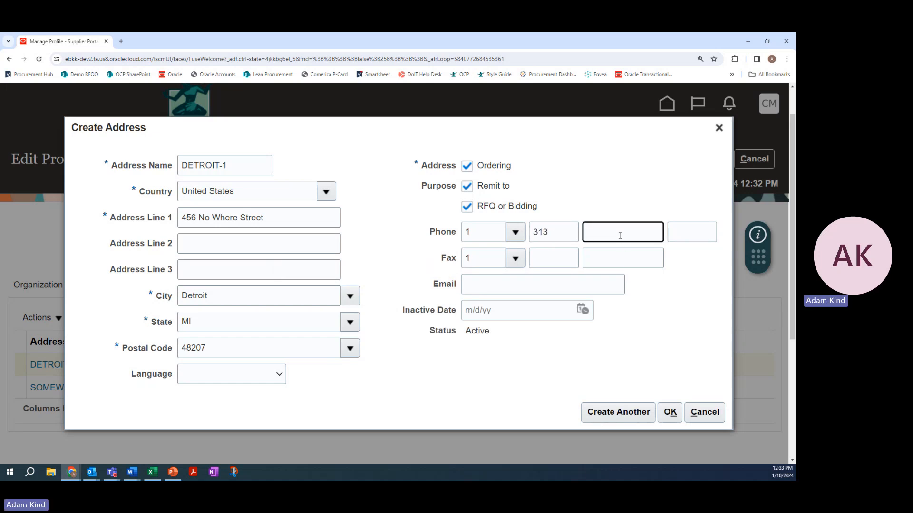
text(123)
click(679, 238)
text(4567)
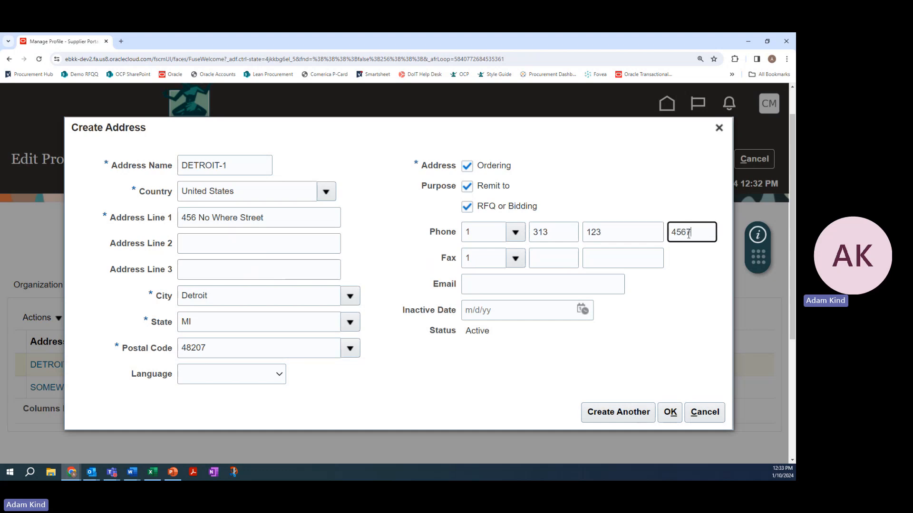
click(530, 288)
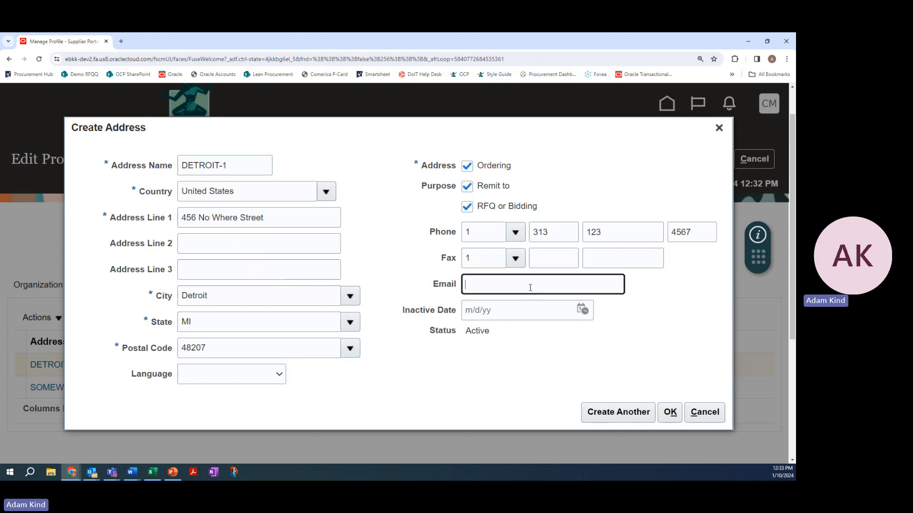
text(suppli)
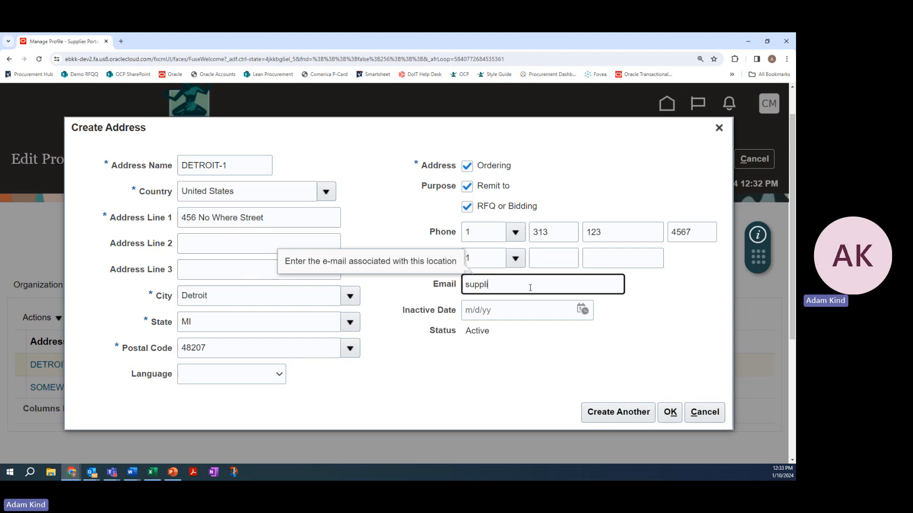
text(er@supplier.com)
click(483, 350)
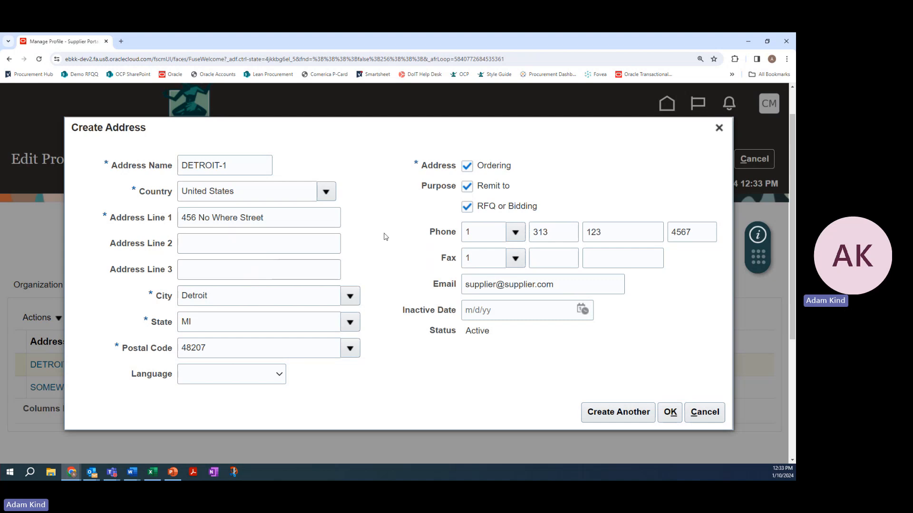
Accept the DETROIT-1 address and save the change request
click(671, 418)
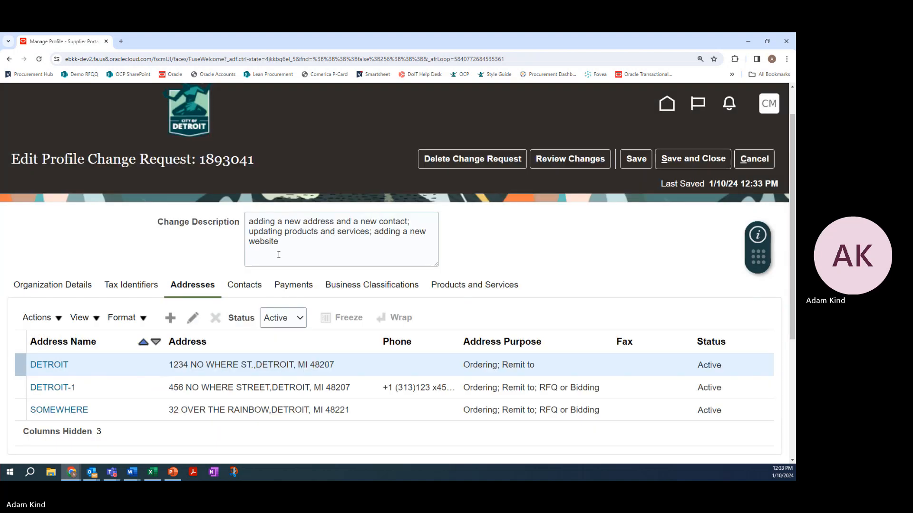
scroll(378, 388, down, 1)
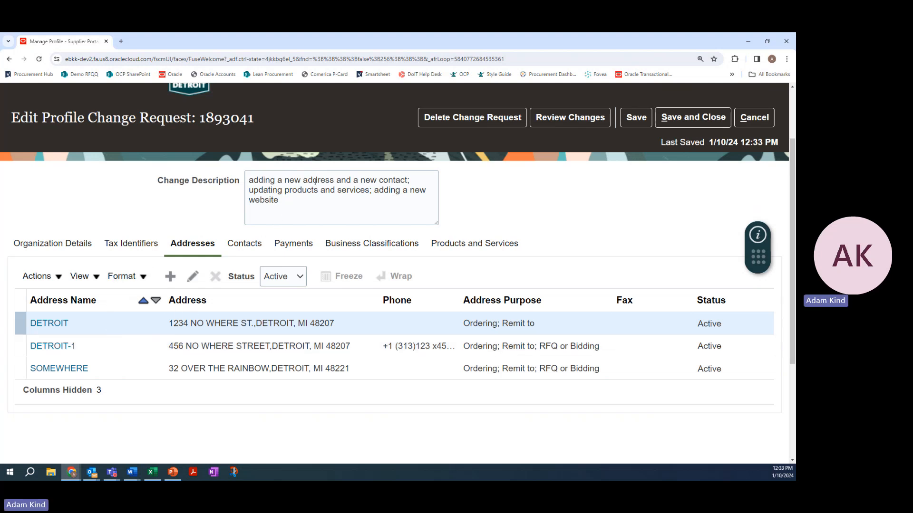
click(642, 120)
Create a new supplier contact and enter the contact's first and last name
click(247, 249)
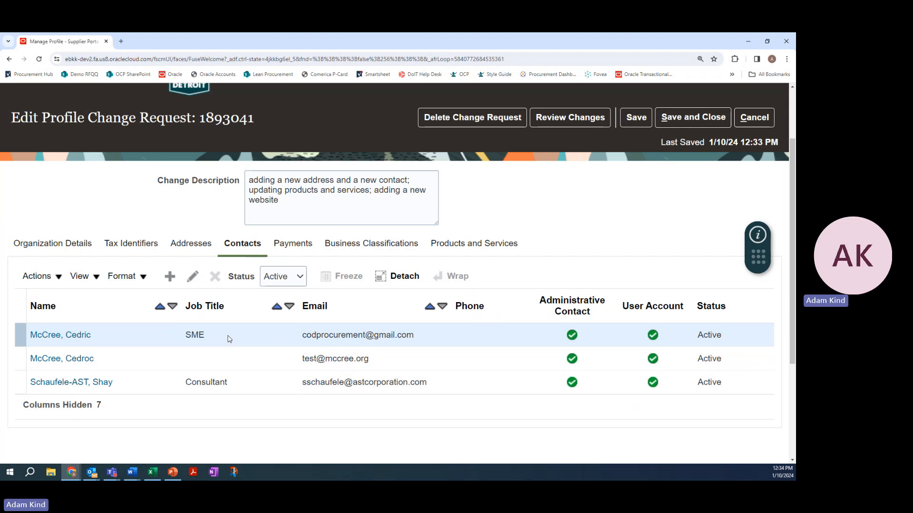
click(172, 276)
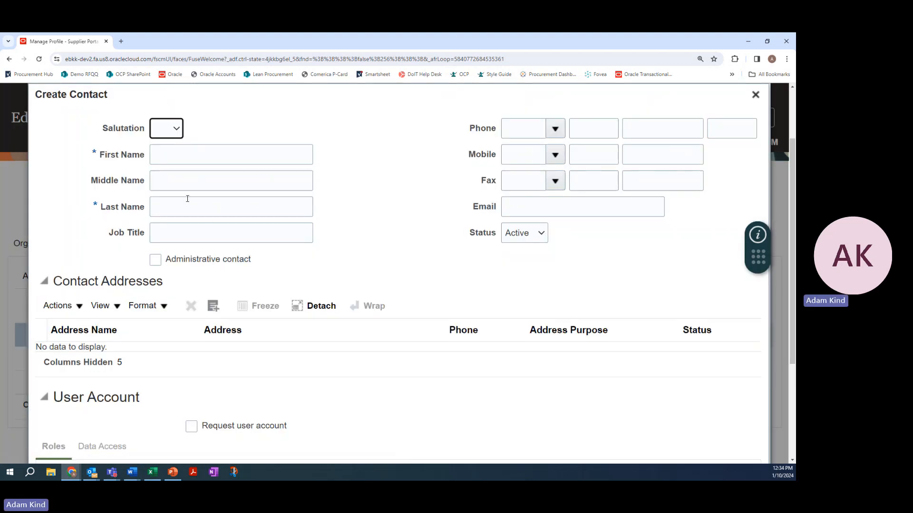
click(208, 156)
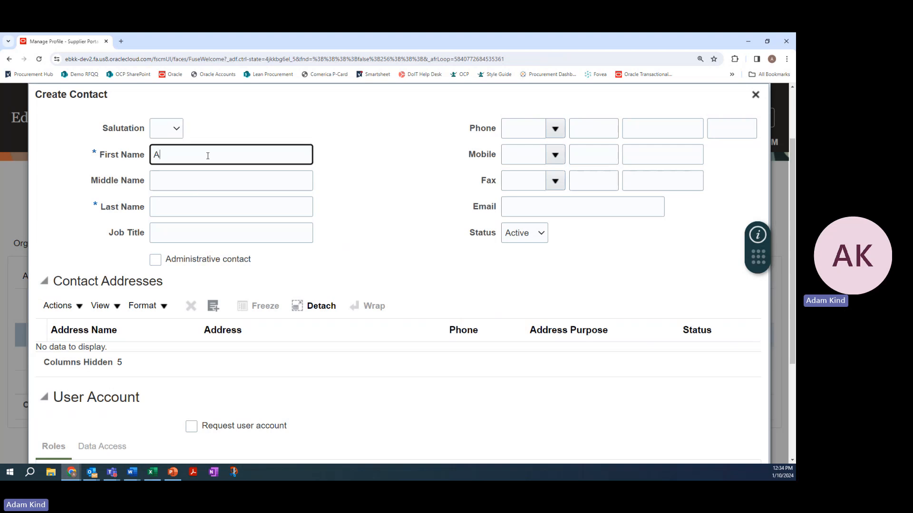
key(Tab)
key(Tab)
key(Tab)
key(shift+Tab)
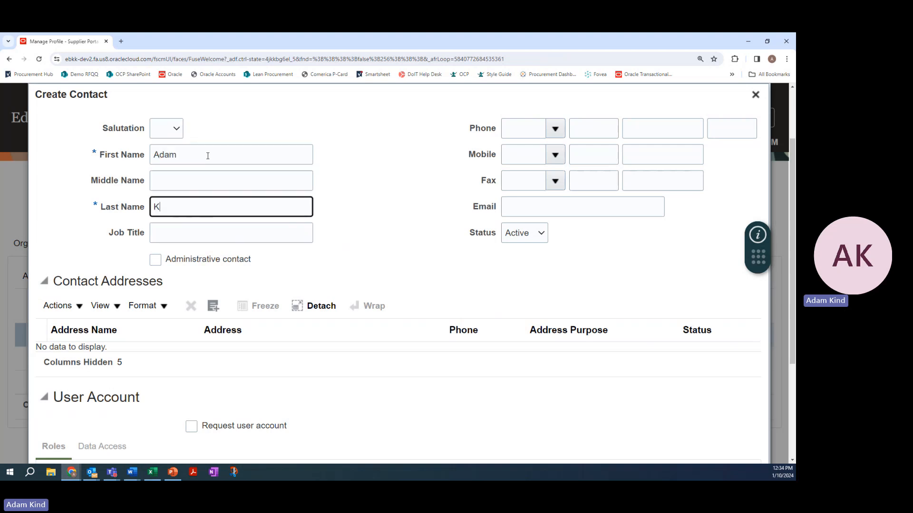
Set the new contact's job title to Administrator
click(216, 233)
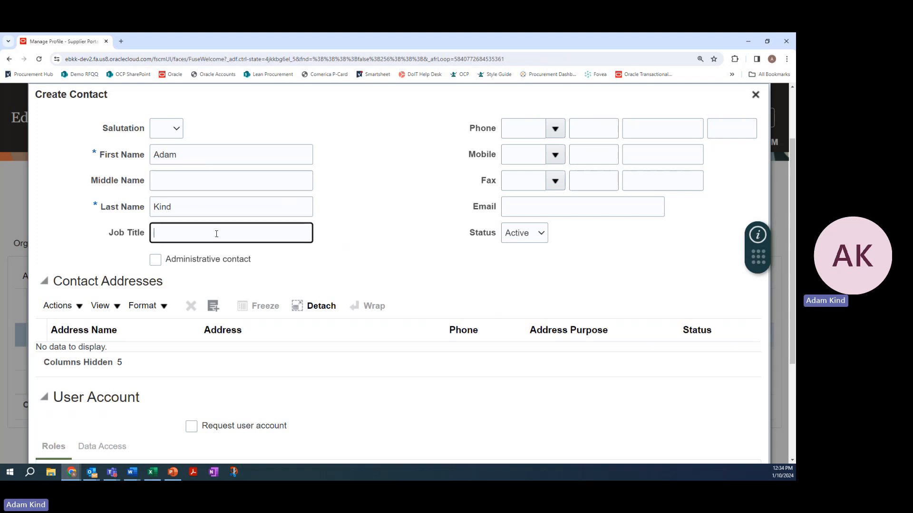
text(Administrator)
Fill in the new contact's phone number and e-mail
click(587, 127)
text(313)
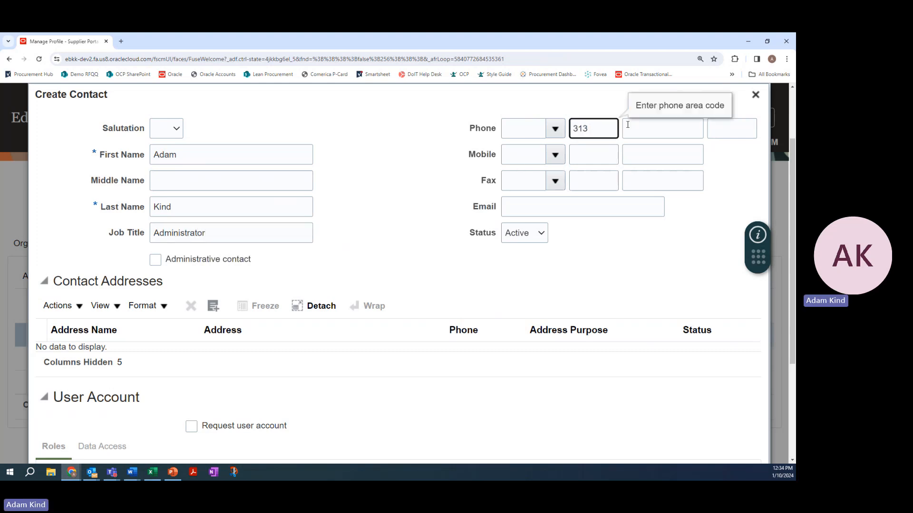
click(636, 127)
text(123)
key(Tab)
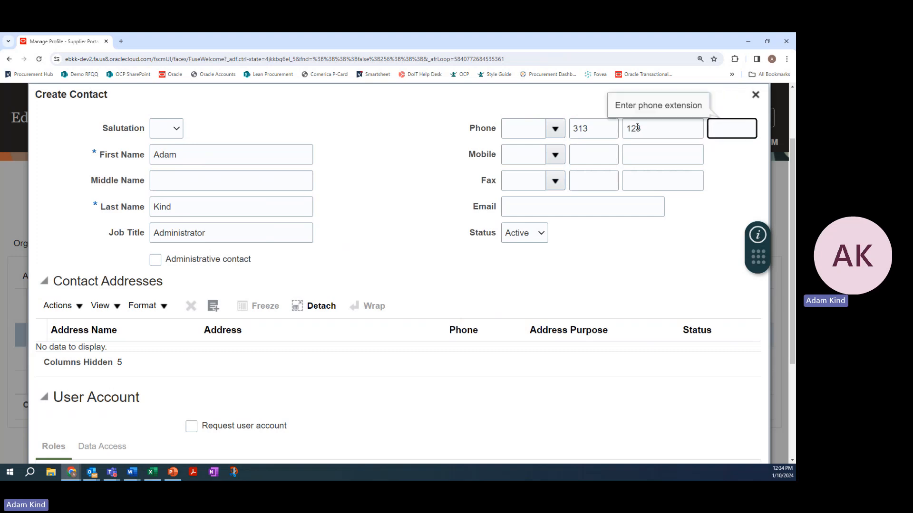
text(4567)
click(542, 207)
text(adam@)
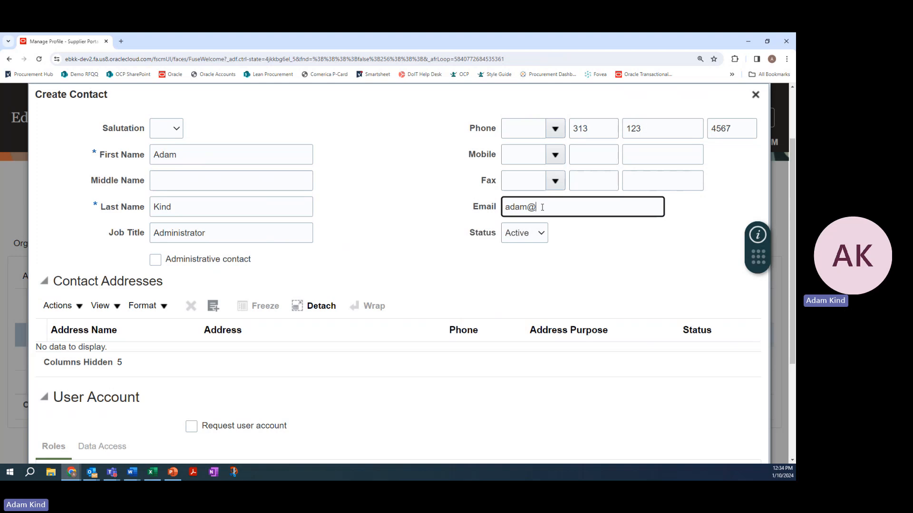
text(supplier.com)
click(523, 267)
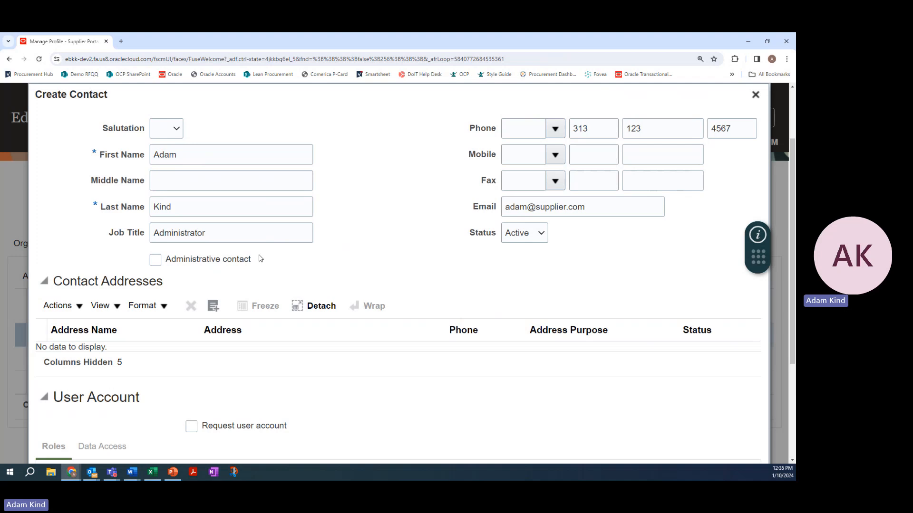
Mark the new contact as an administrative contact and request a user account for them
click(158, 265)
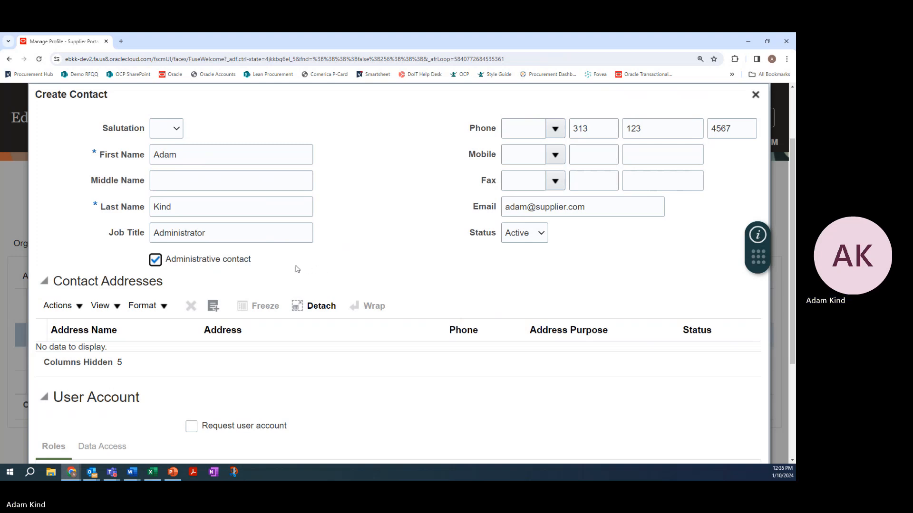
scroll(300, 266, down, 2)
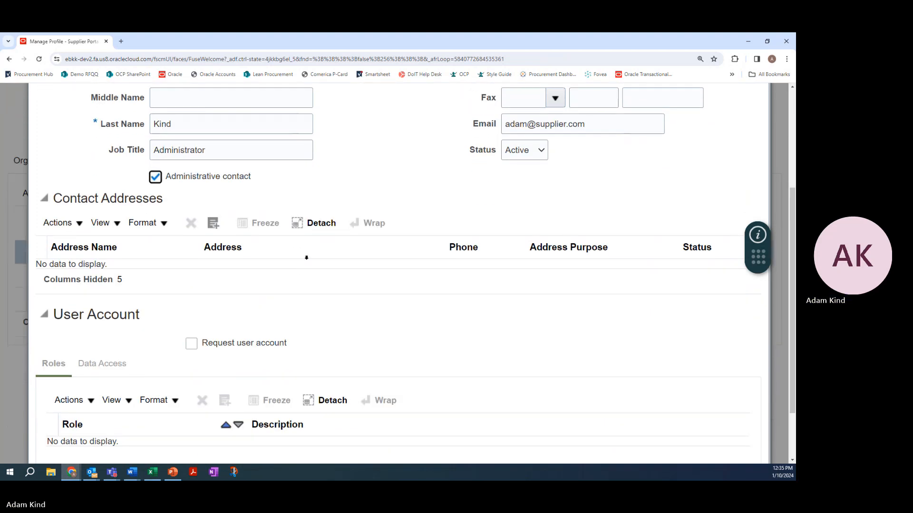
click(192, 343)
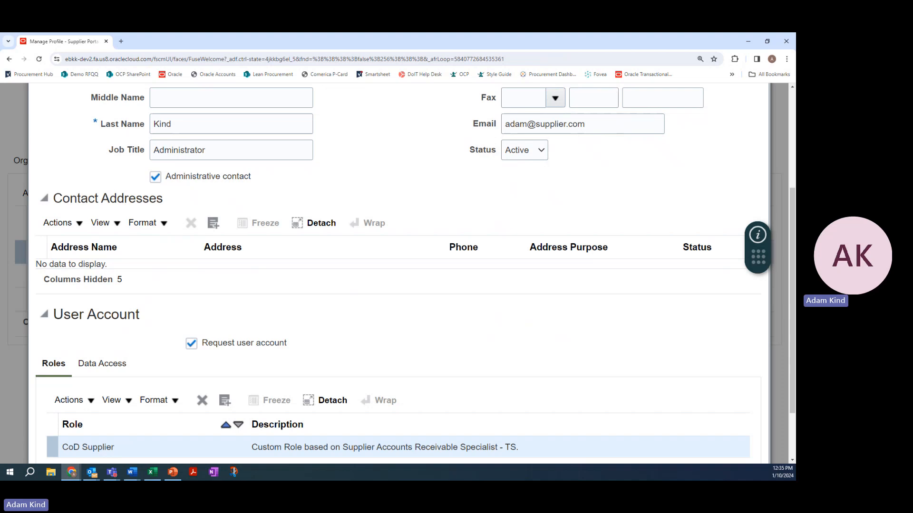
Add the existing DETROIT-1 address to the new contact's addresses
click(78, 226)
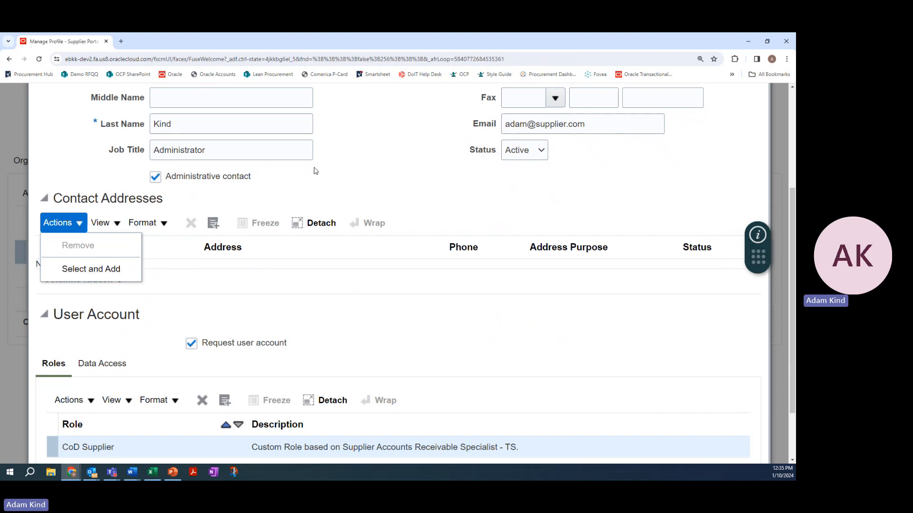
click(343, 178)
scroll(314, 191, up, 3)
scroll(312, 192, down, 2)
scroll(313, 192, down, 1)
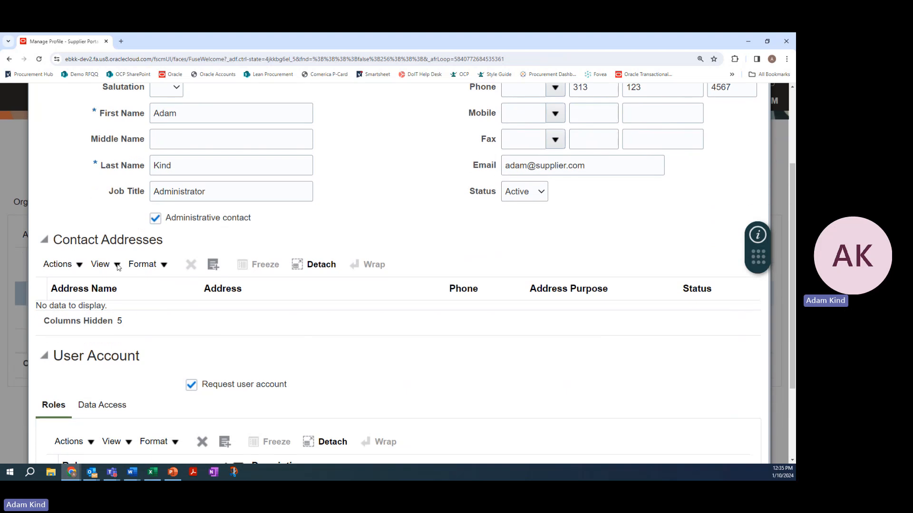
click(57, 265)
click(114, 311)
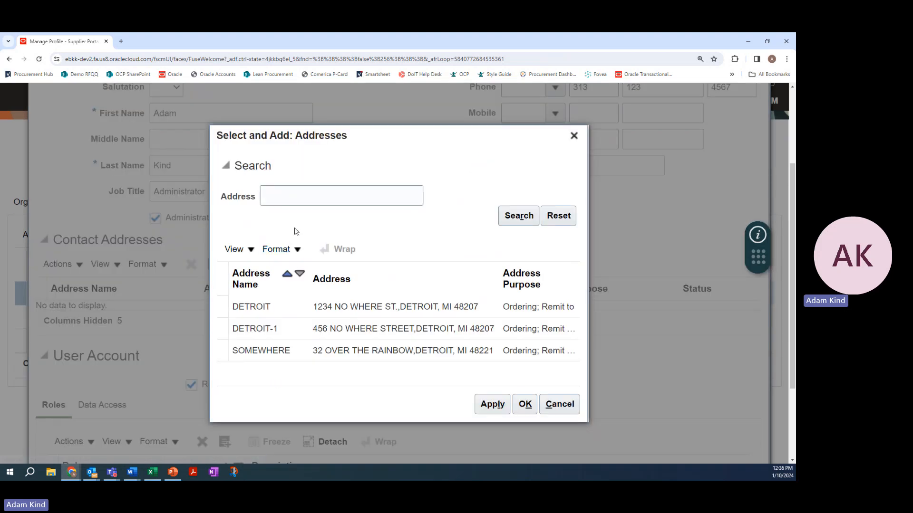
click(261, 329)
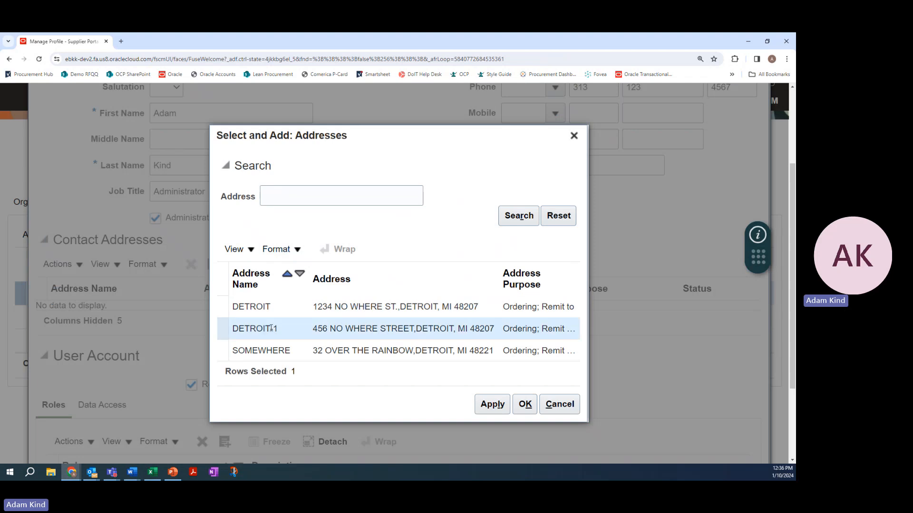
click(502, 408)
click(525, 404)
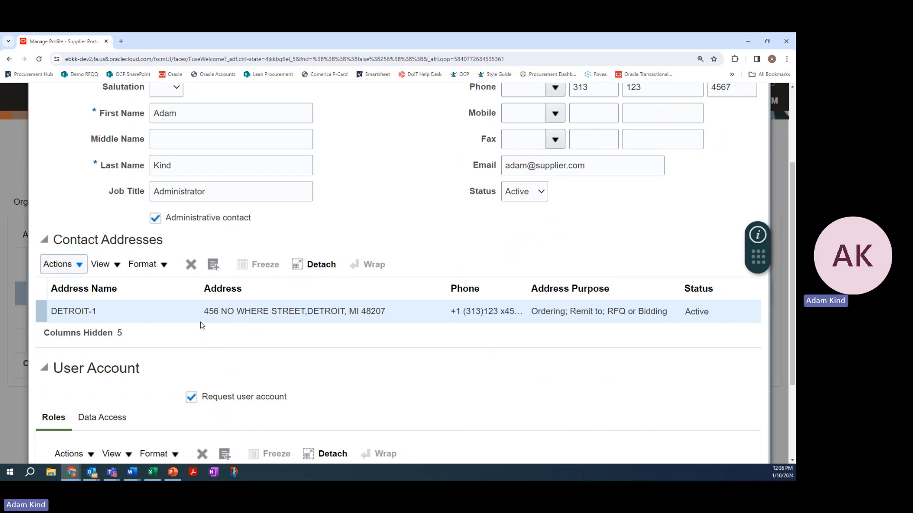
Check the new contact's user account role and save the contact to the change request
scroll(355, 336, down, 3)
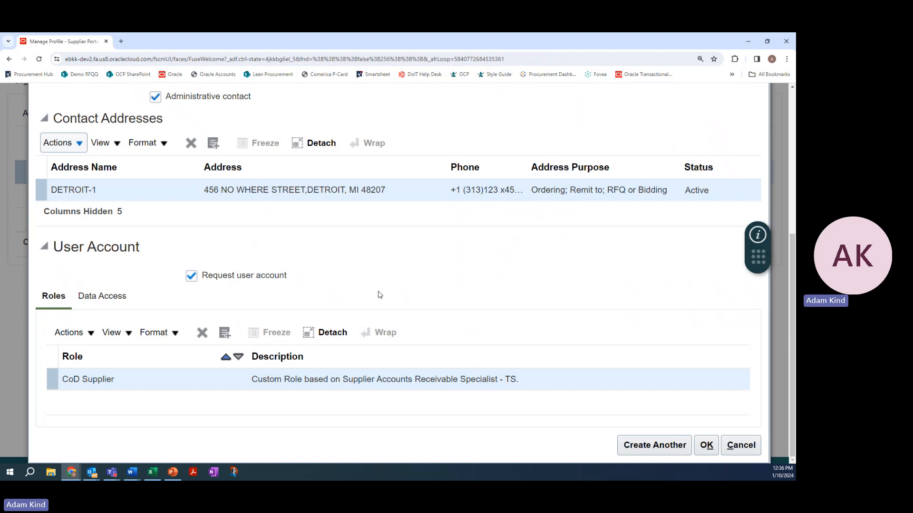
scroll(378, 297, up, 1)
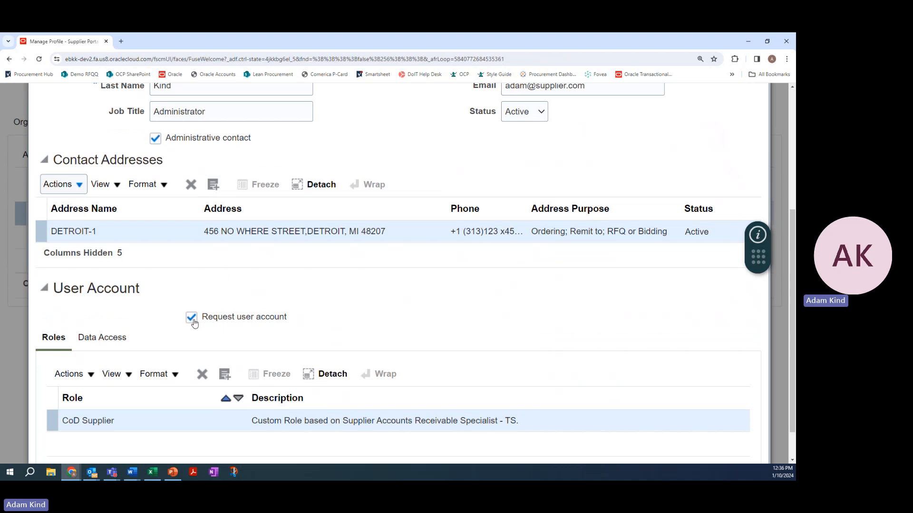
scroll(580, 299, down, 1)
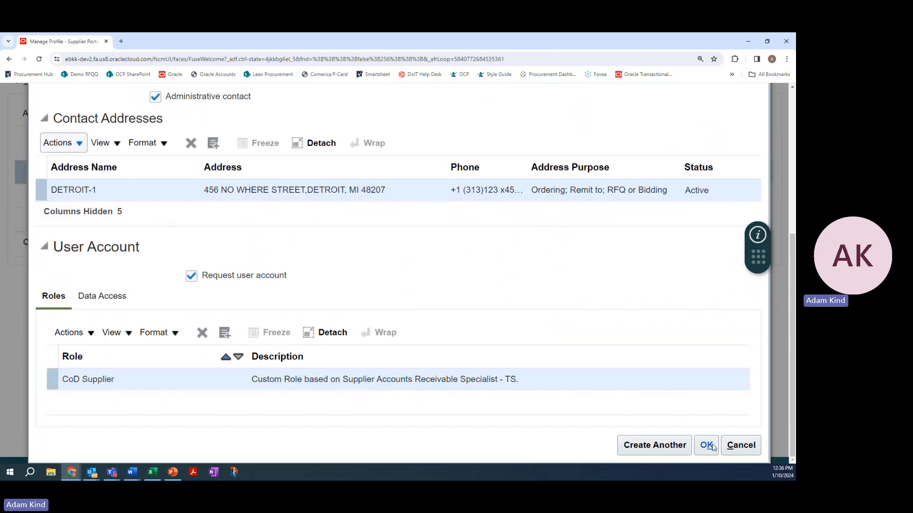
click(707, 445)
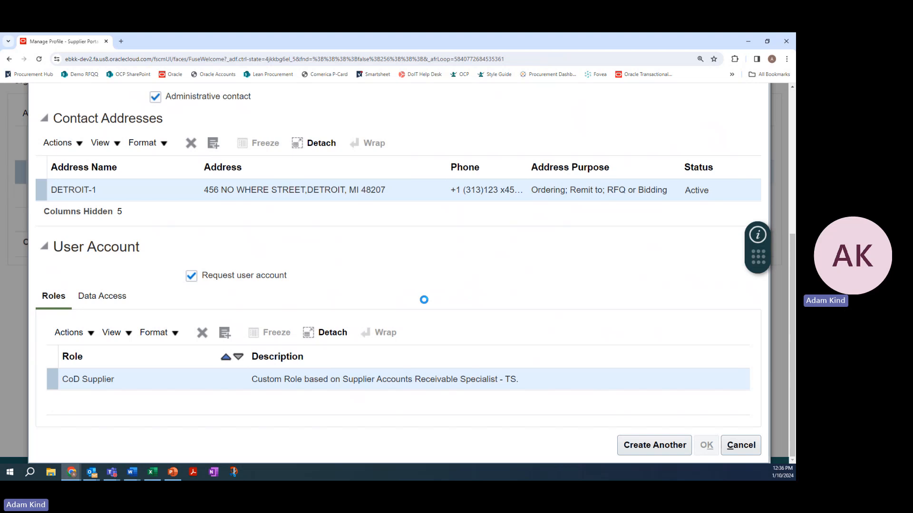
scroll(409, 282, up, 2)
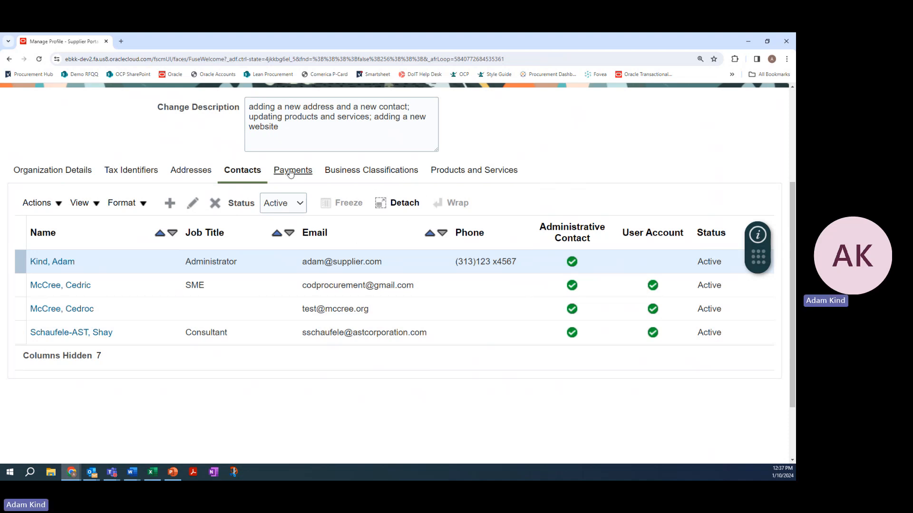
Open the supplier's payment details and review the payment methods
scroll(554, 165, up, 2)
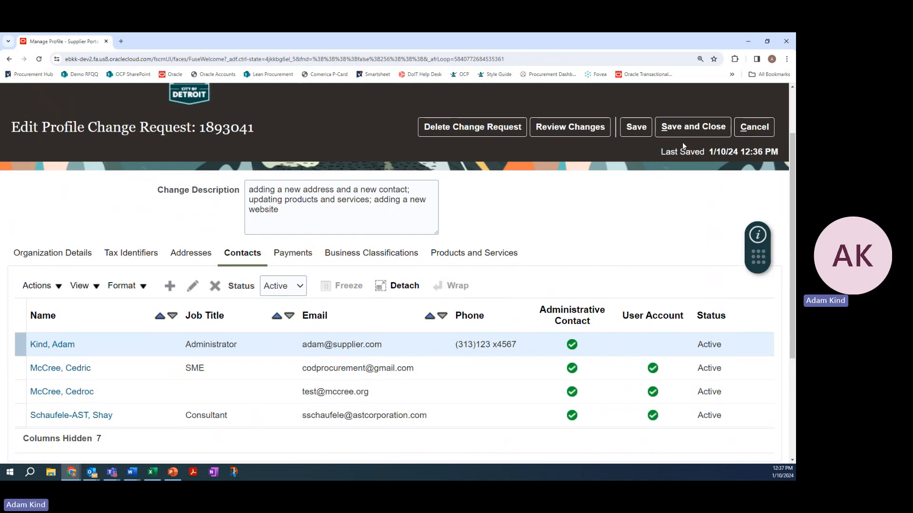
click(298, 254)
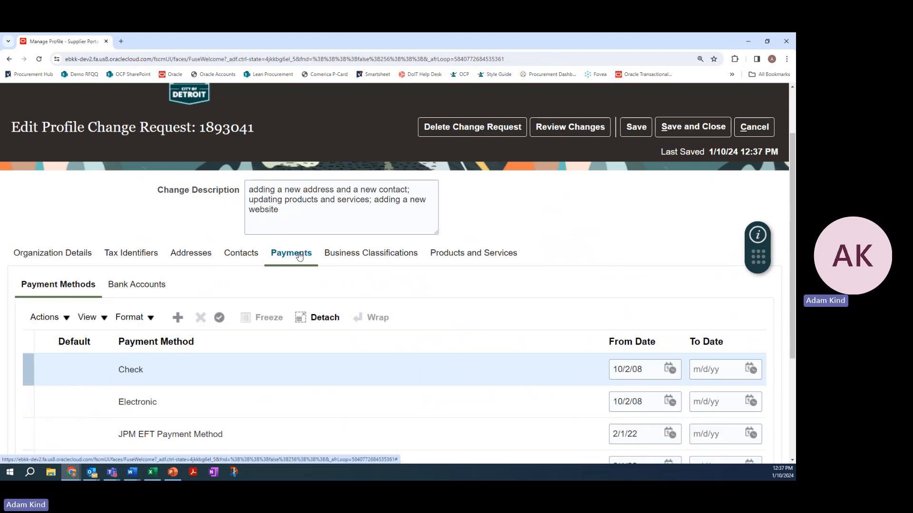
scroll(209, 269, down, 2)
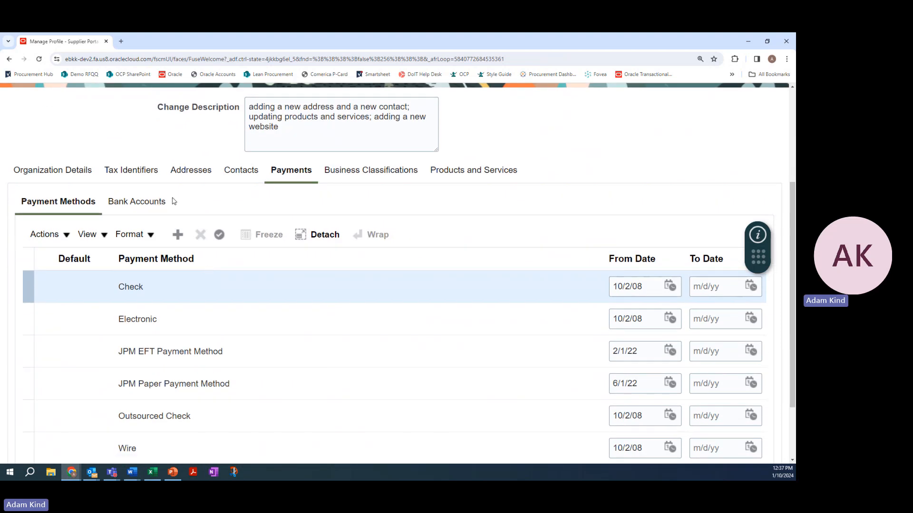
scroll(174, 200, down, 1)
scroll(172, 198, up, 1)
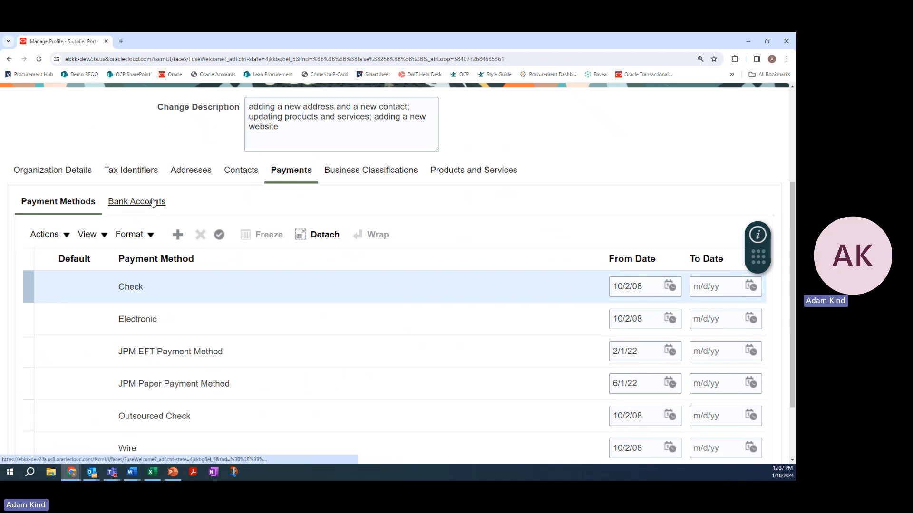
Create a new supplier bank account with the country set to United States and fill in its account number
click(153, 202)
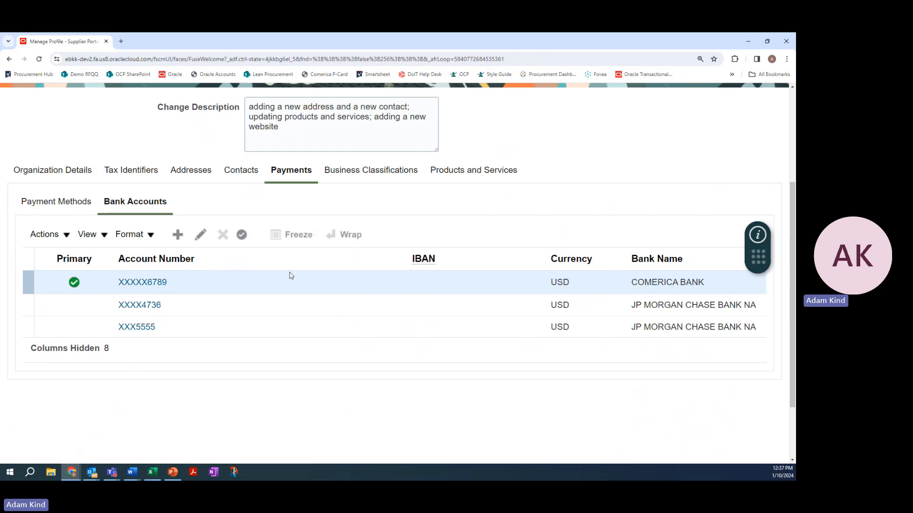
click(53, 241)
click(54, 239)
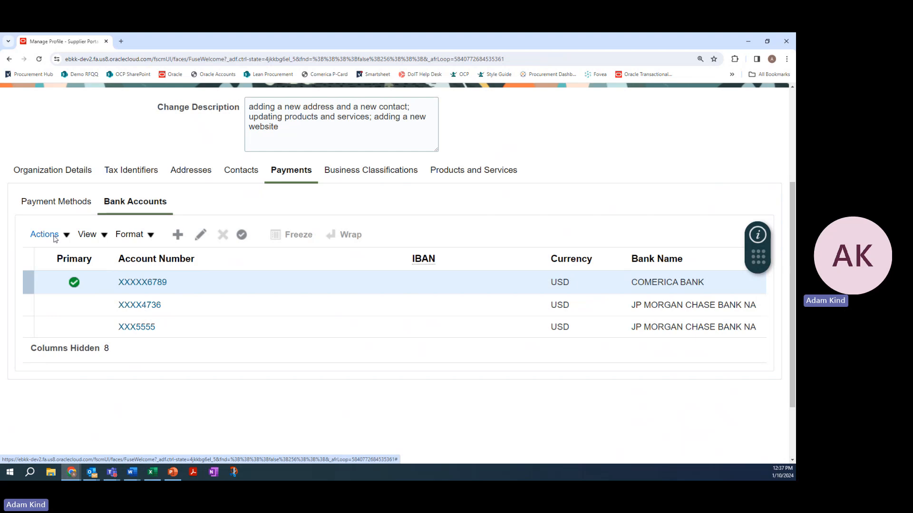
click(180, 241)
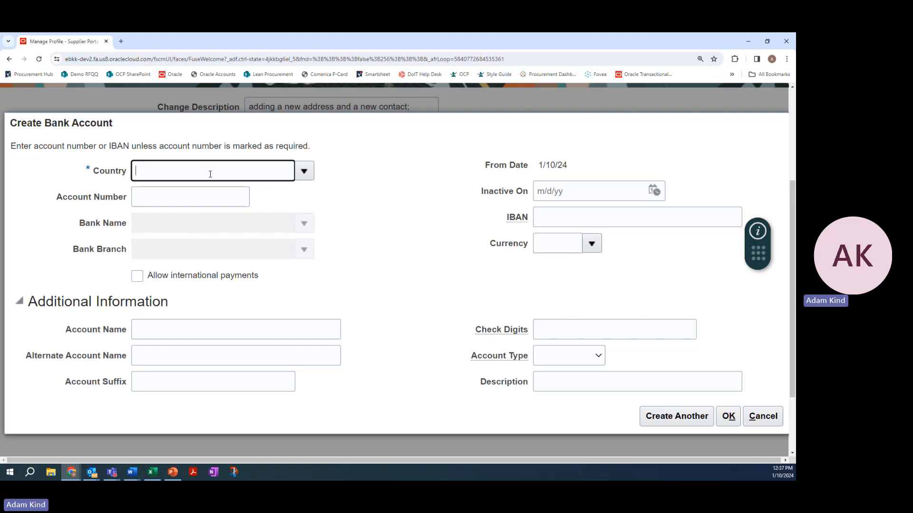
text(united st)
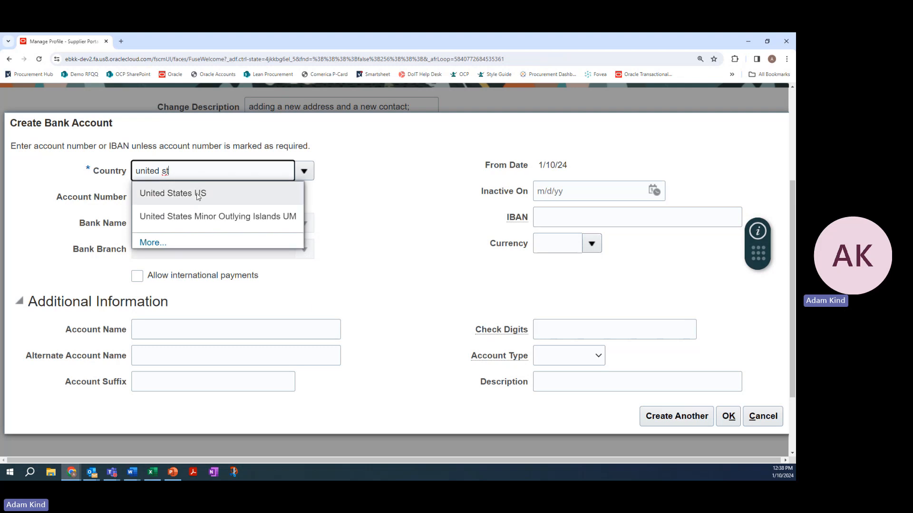
click(197, 194)
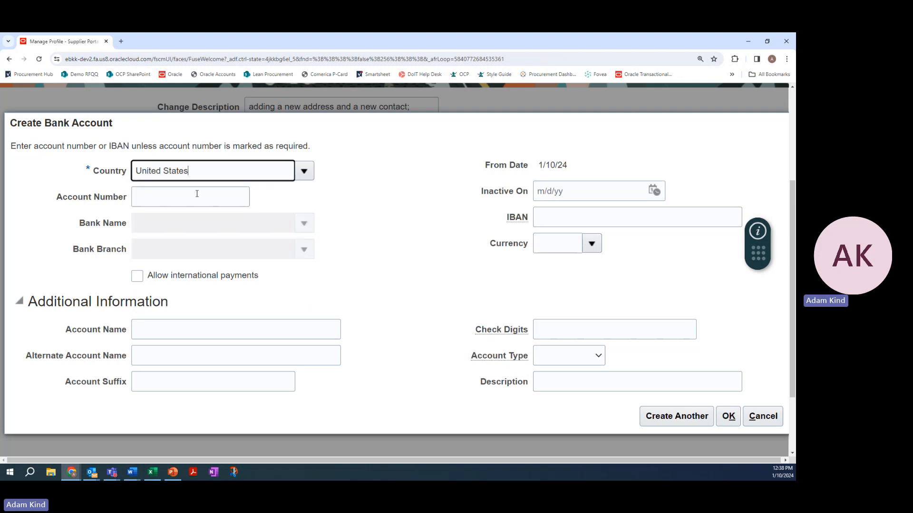
click(197, 194)
text(12)
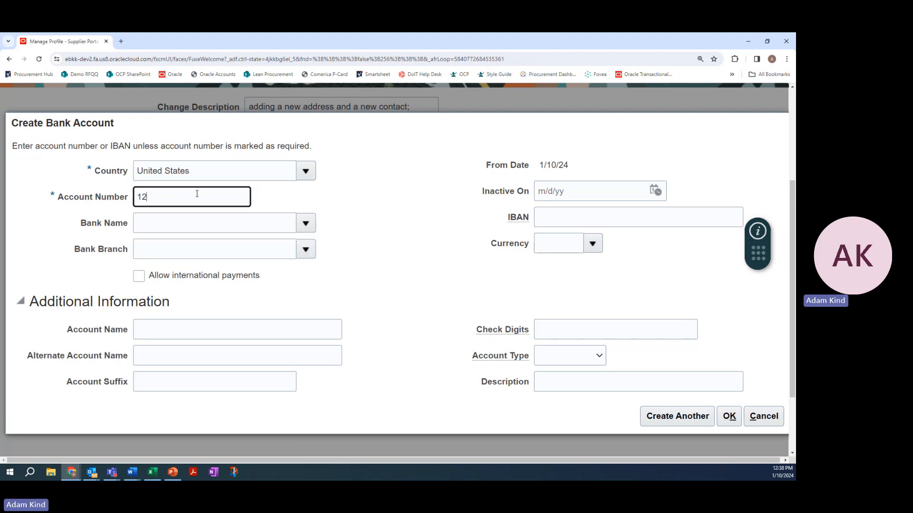
text(3456789)
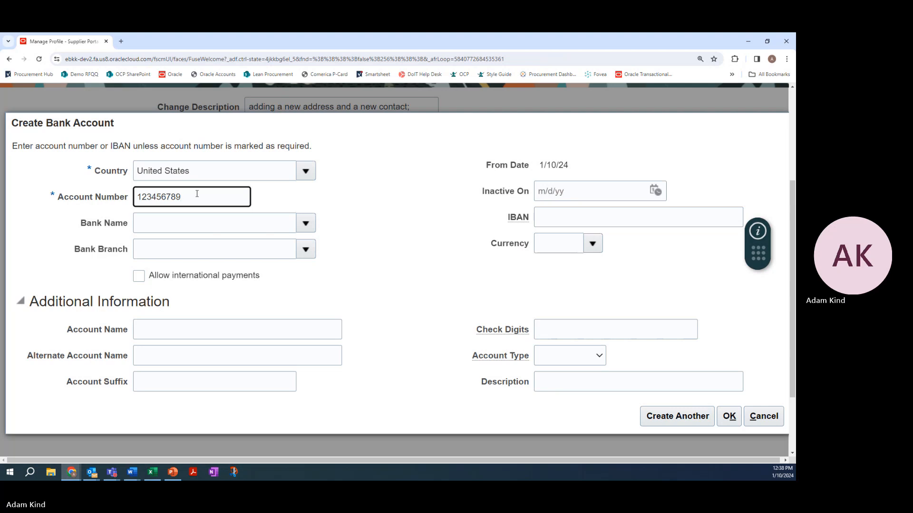
Try to set the bank name by entering "chase", and clear the entry
click(302, 223)
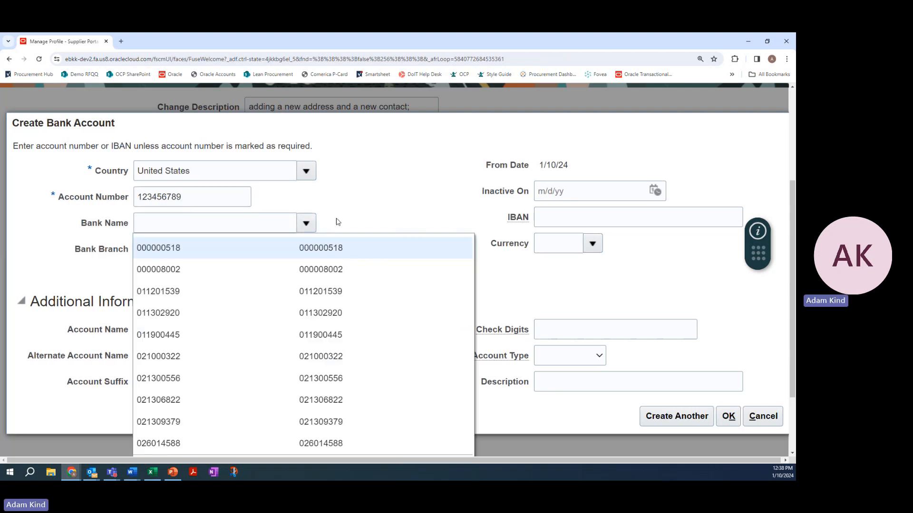
click(266, 220)
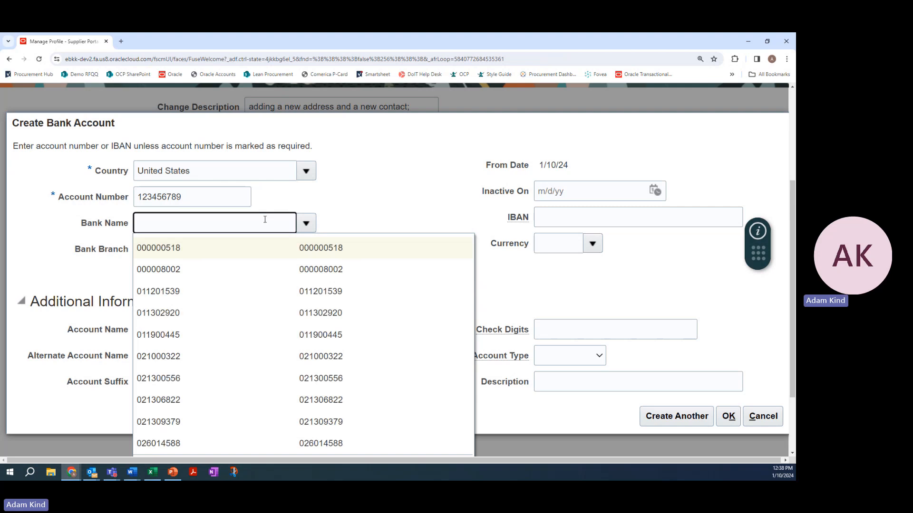
scroll(269, 202, down, 2)
scroll(193, 218, up, 1)
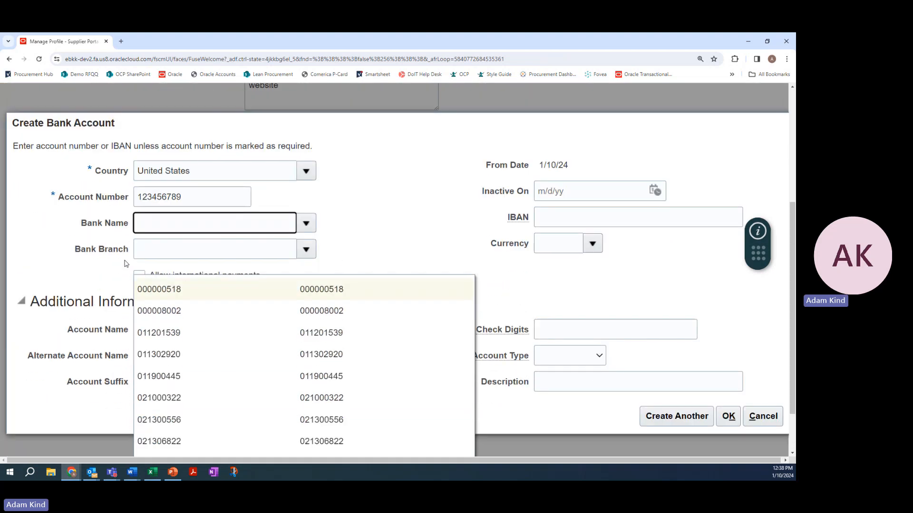
text(chase)
drag(181, 225, 19, 218)
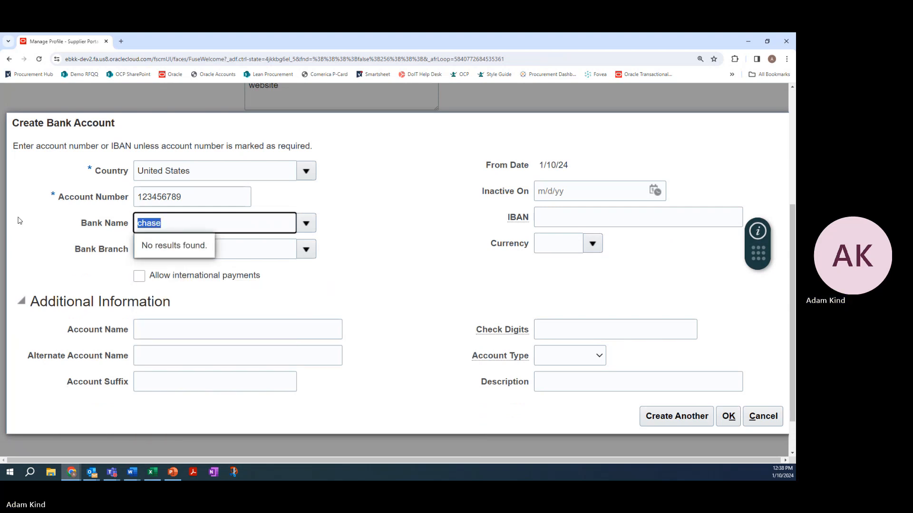
key(BackSpace)
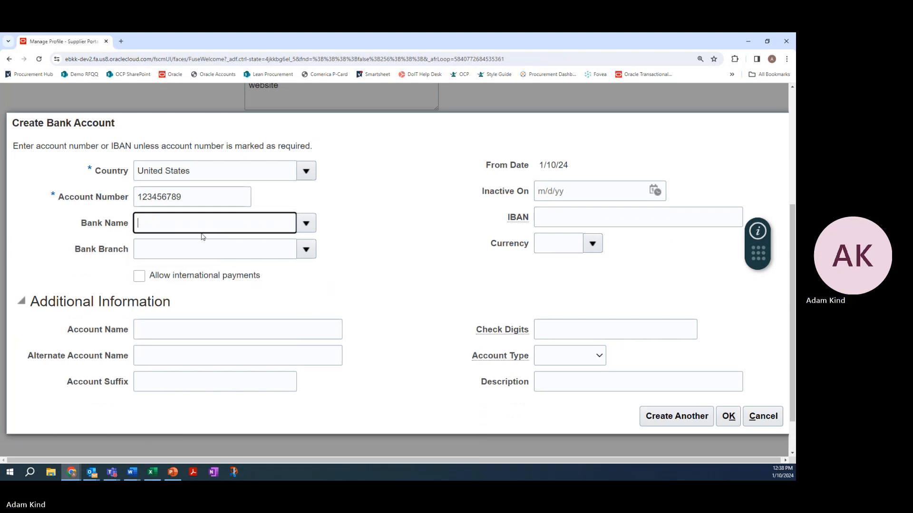
Search the bank names for "ch" and select CHARTER ONE BANK for the new bank account
click(306, 223)
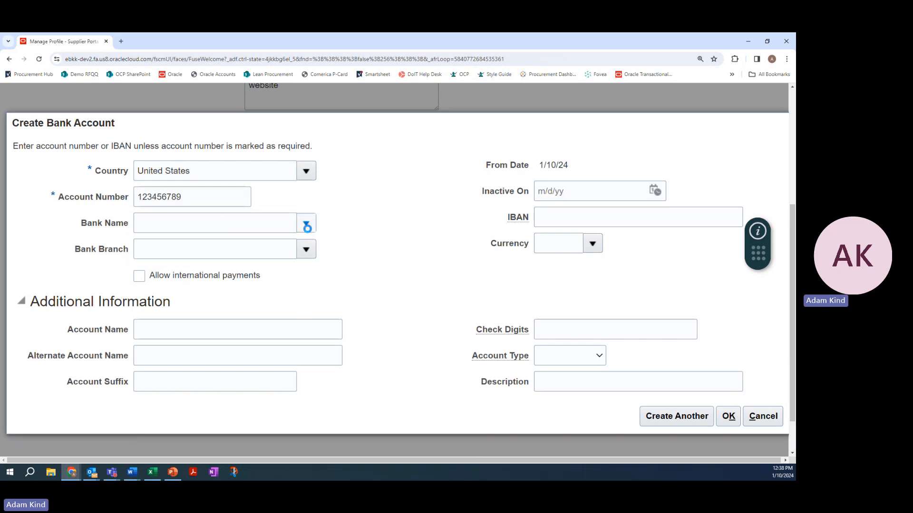
click(153, 414)
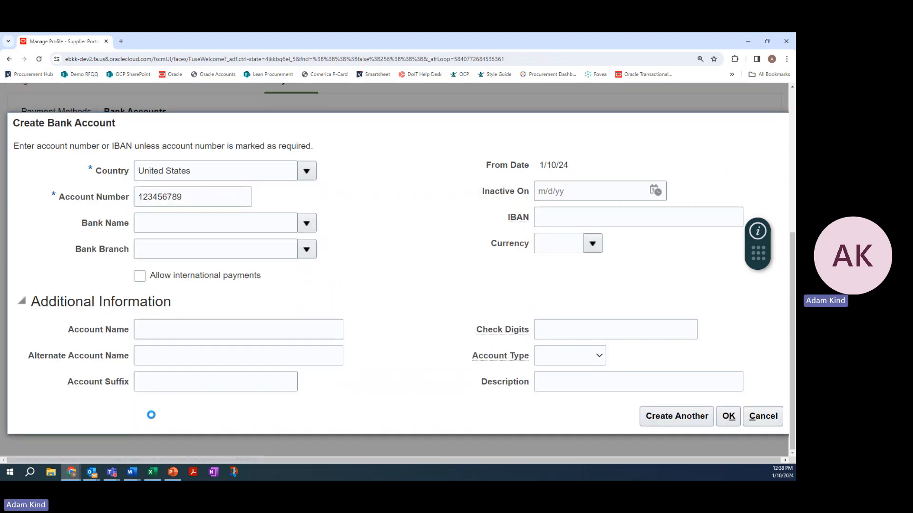
click(330, 242)
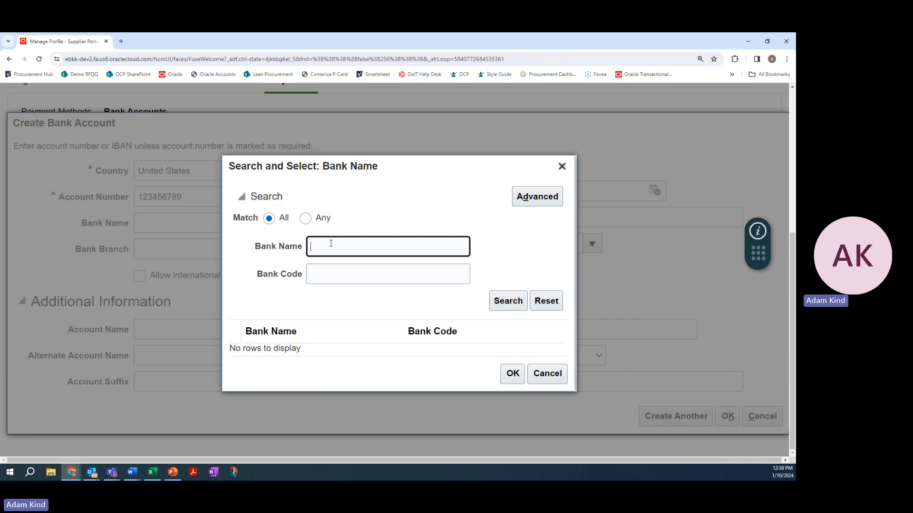
text(ch)
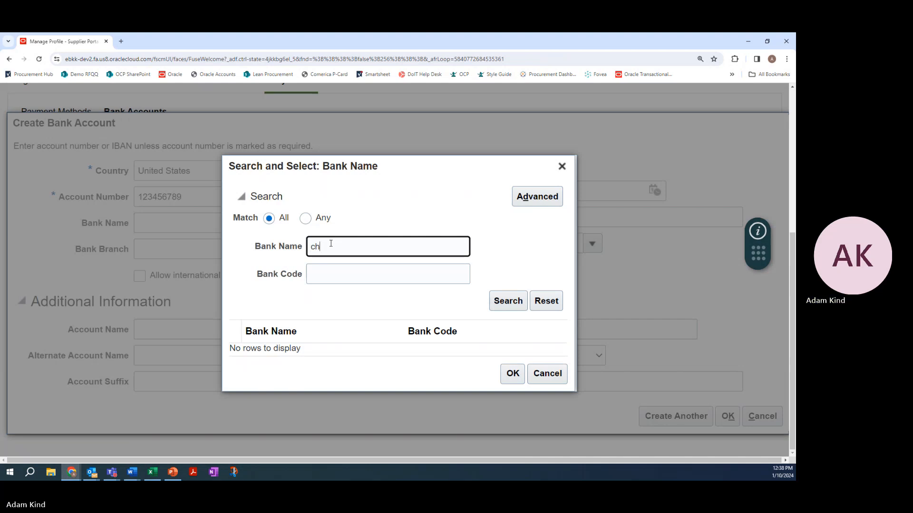
click(508, 301)
scroll(317, 306, down, 2)
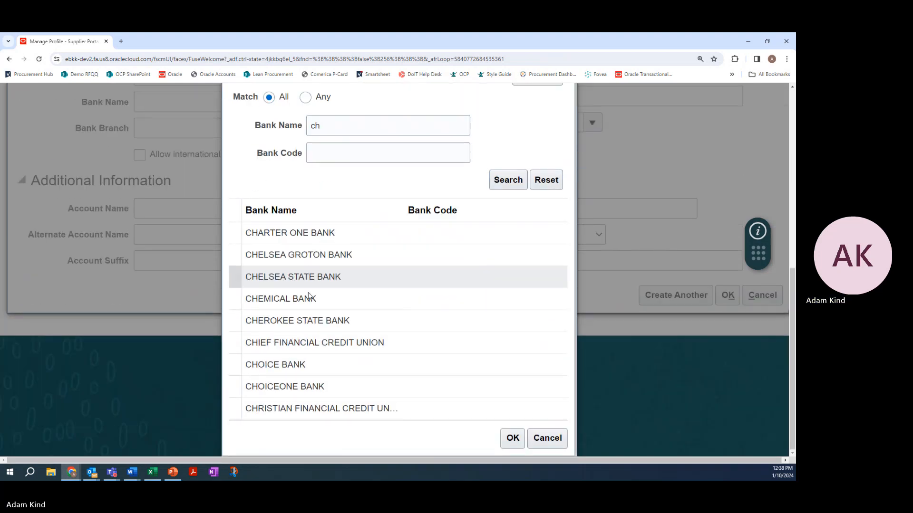
scroll(322, 247, up, 1)
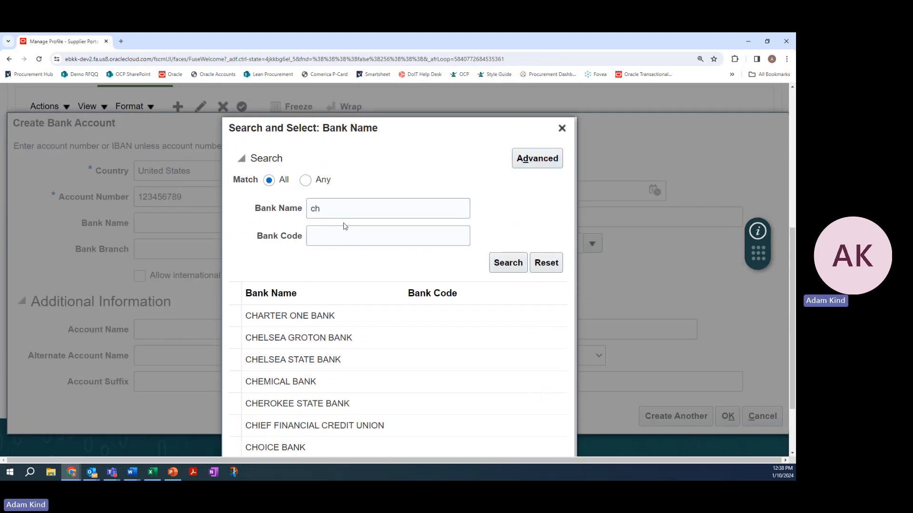
scroll(305, 279, down, 1)
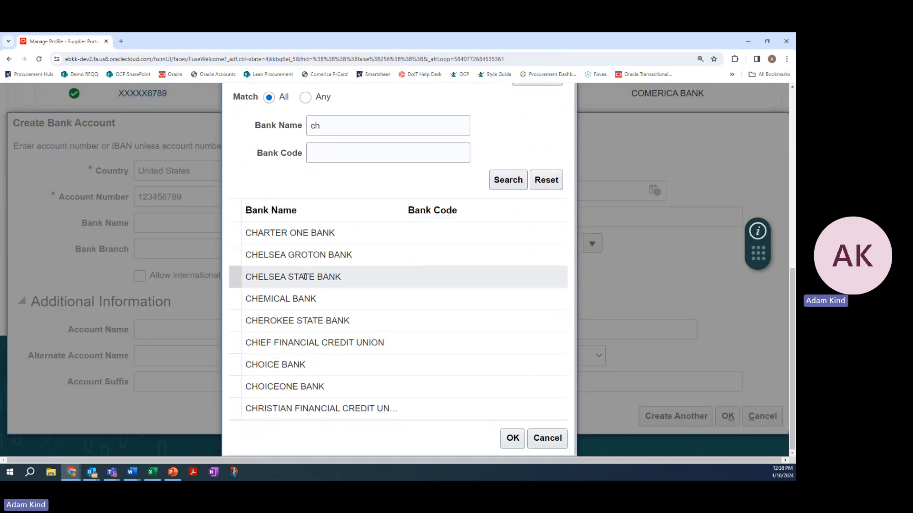
click(317, 243)
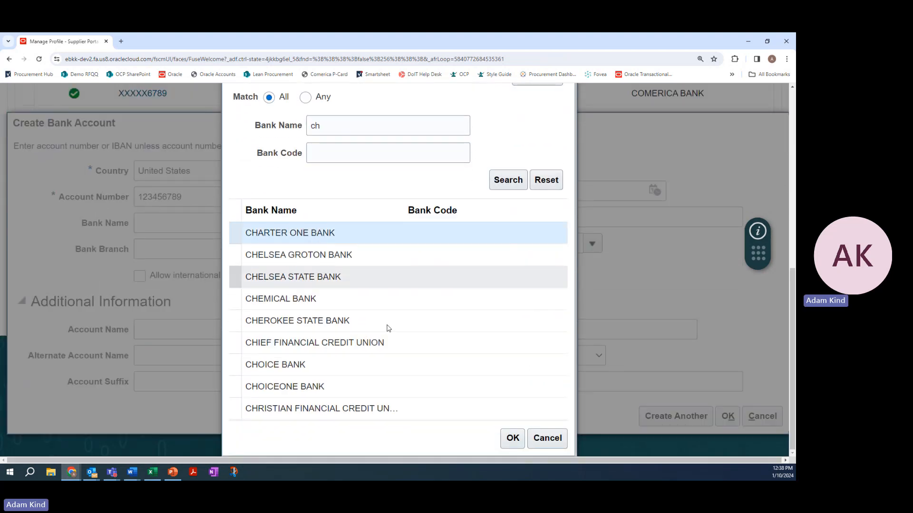
click(512, 439)
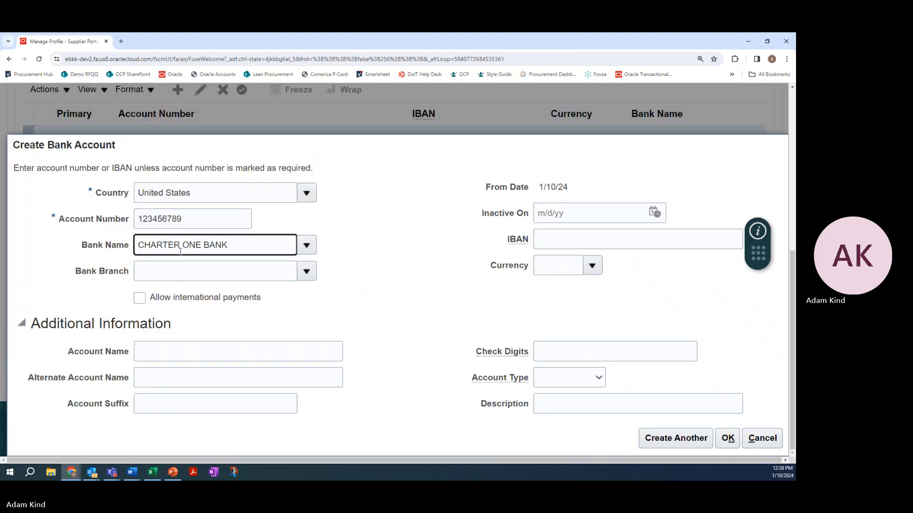
Set the new bank account's branch to 241070417 and its currency to USD
click(232, 255)
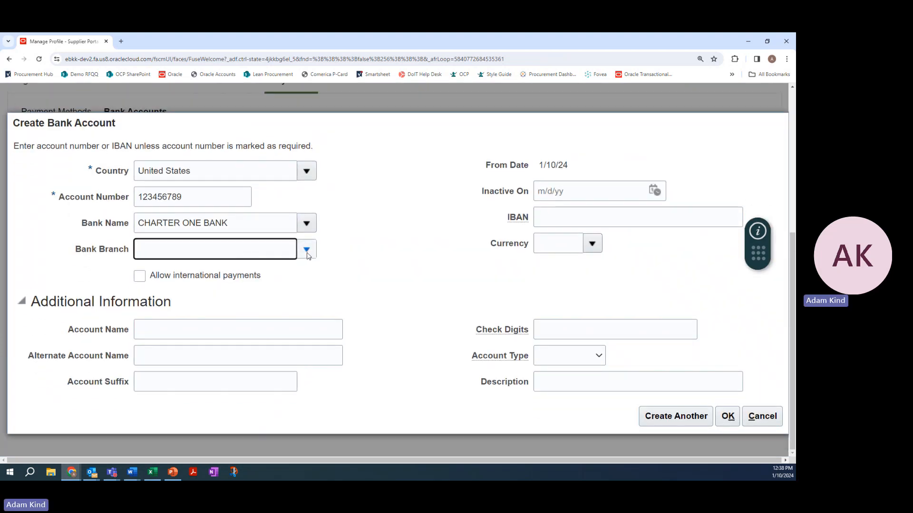
click(306, 250)
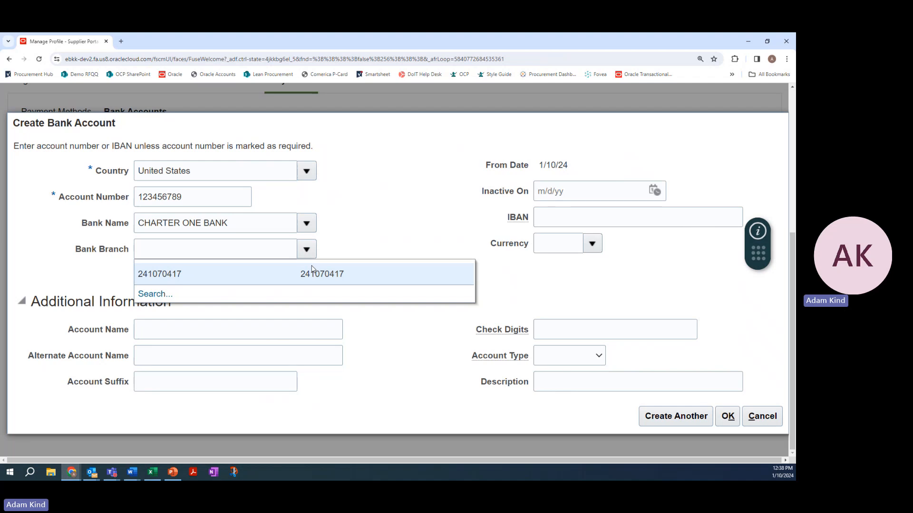
click(314, 272)
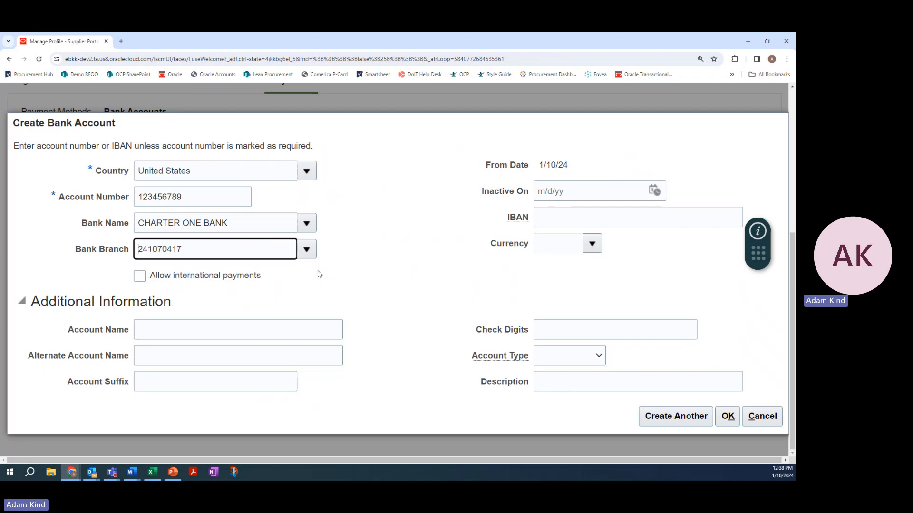
click(343, 259)
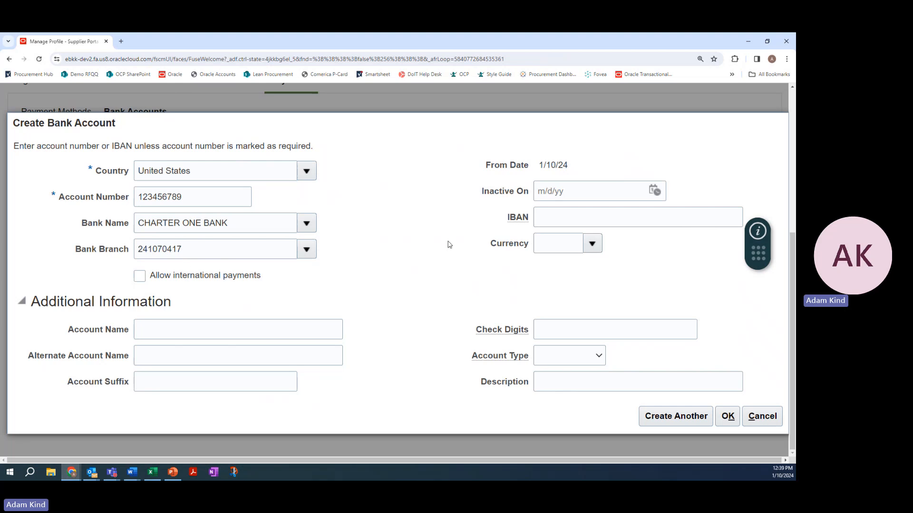
click(596, 252)
click(430, 267)
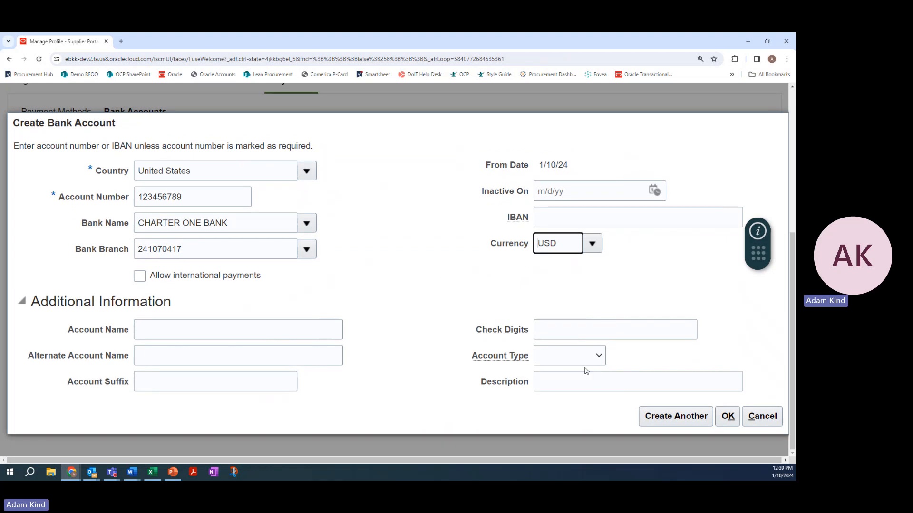
Set the new bank account's type to Checking and confirm its creation
click(595, 358)
key(Down)
key(Return)
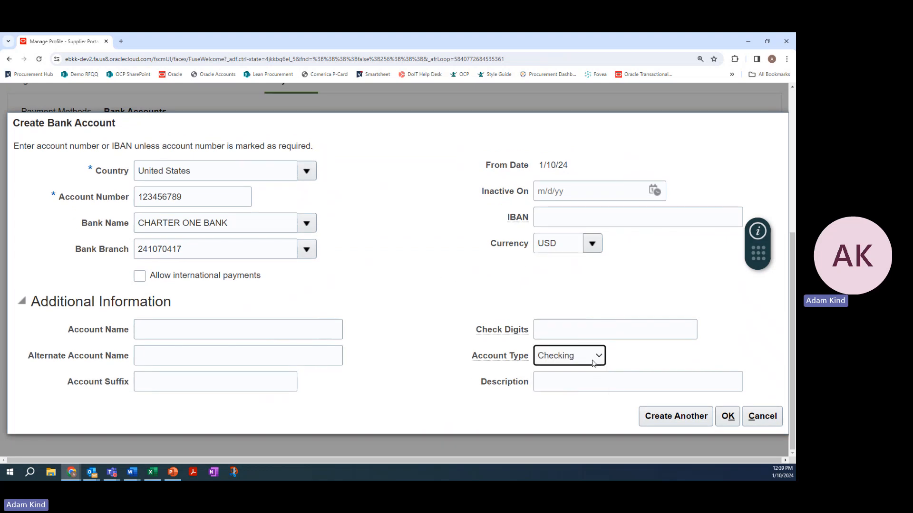
click(592, 361)
click(578, 381)
click(727, 417)
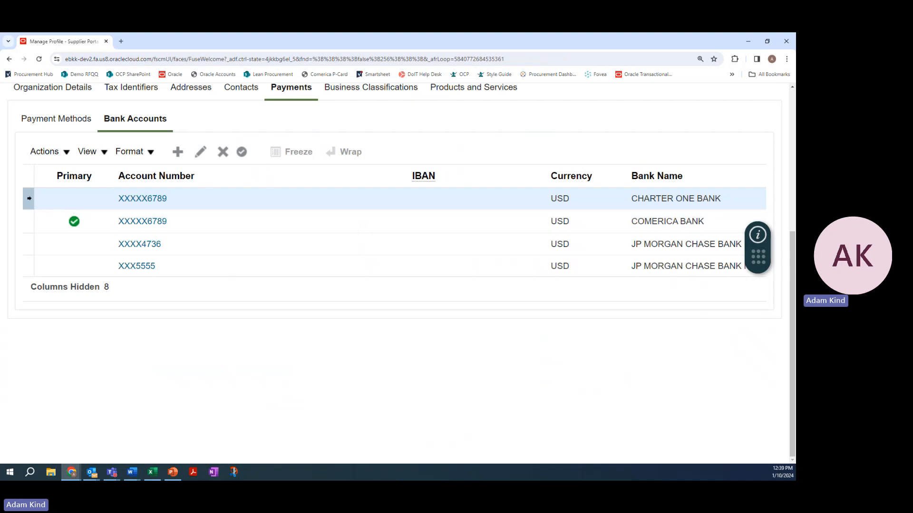
Make the CHARTER ONE BANK account primary and check the actions available for the COMERICA BANK account
click(65, 154)
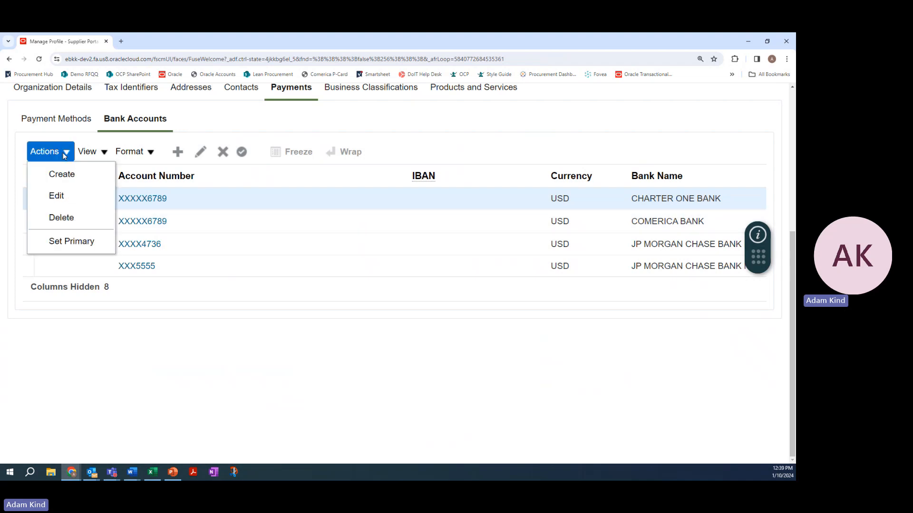
click(77, 242)
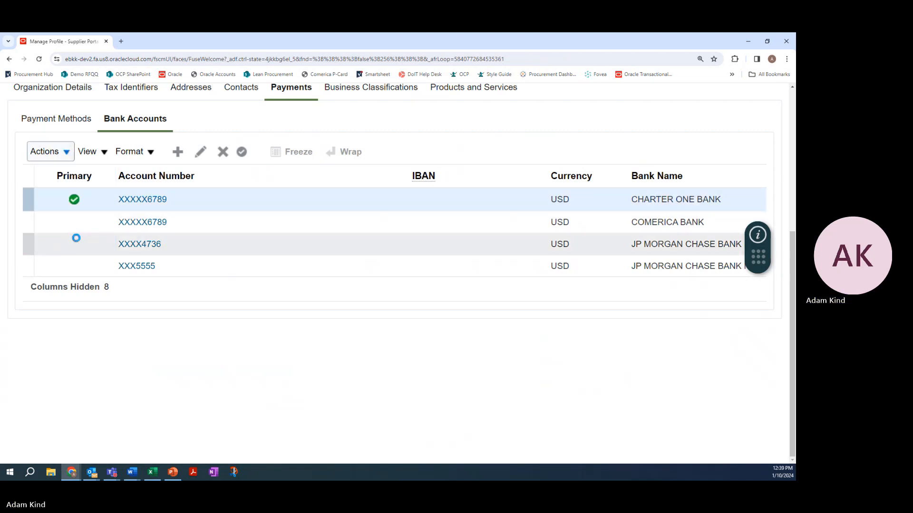
click(27, 220)
click(67, 153)
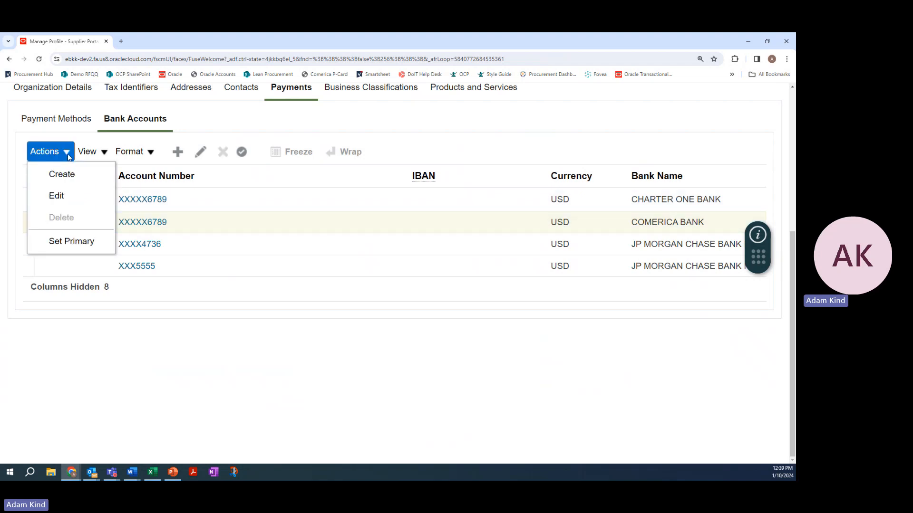
click(68, 156)
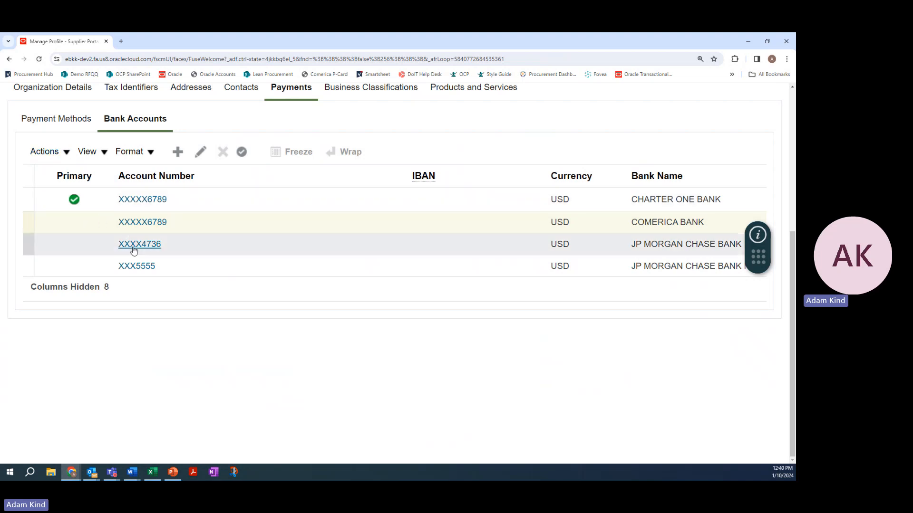
Append "; adding a new bank account" to the change description and save the change request
scroll(136, 256, up, 1)
scroll(139, 269, up, 1)
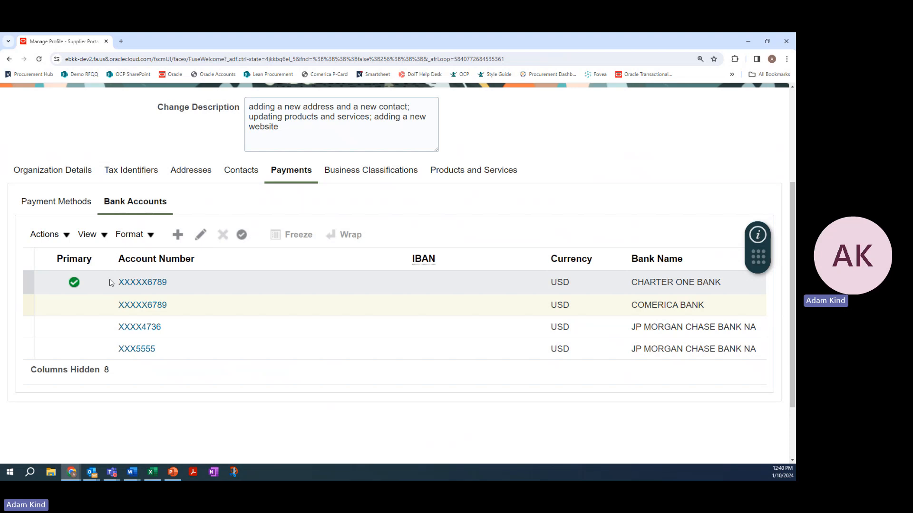
scroll(279, 313, up, 2)
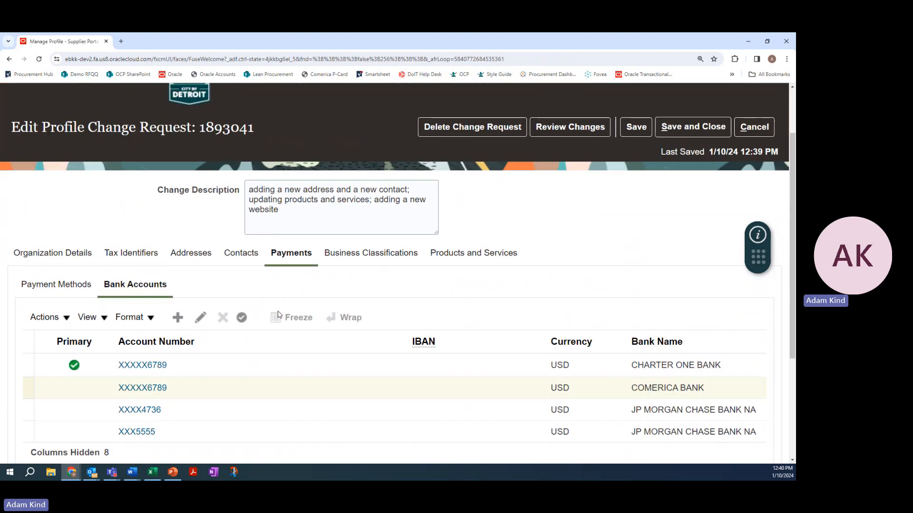
scroll(215, 275, down, 1)
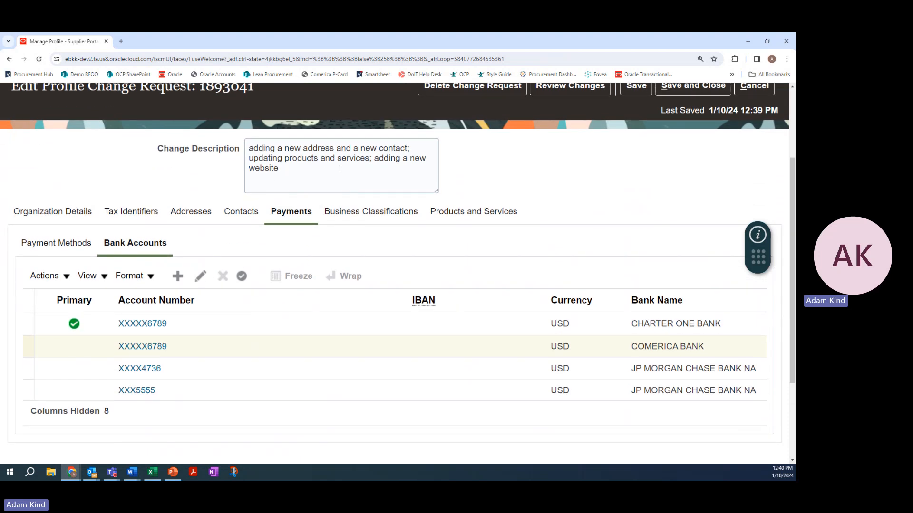
click(288, 177)
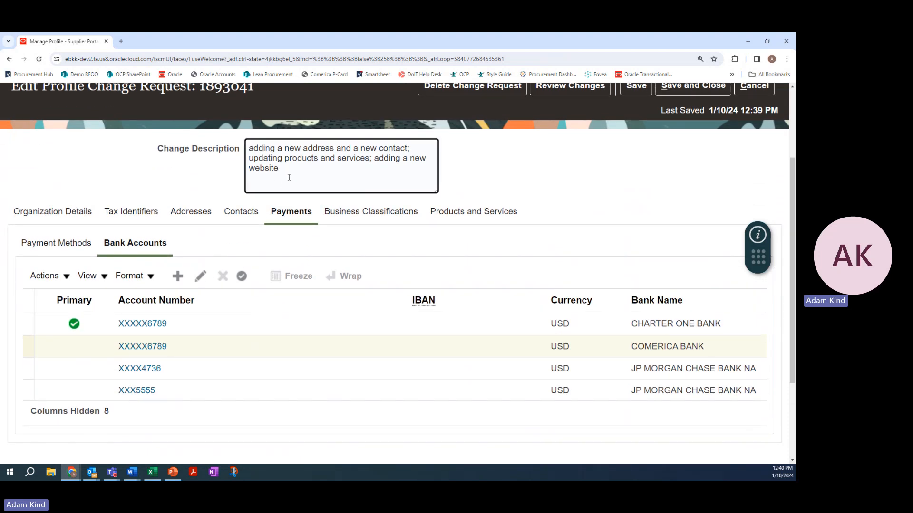
text(; adding a new bank account)
scroll(294, 151, up, 1)
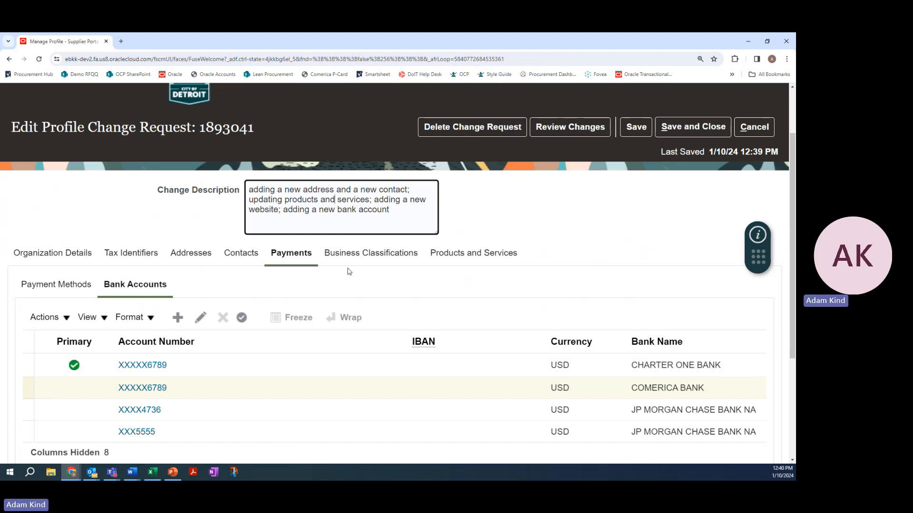
click(635, 128)
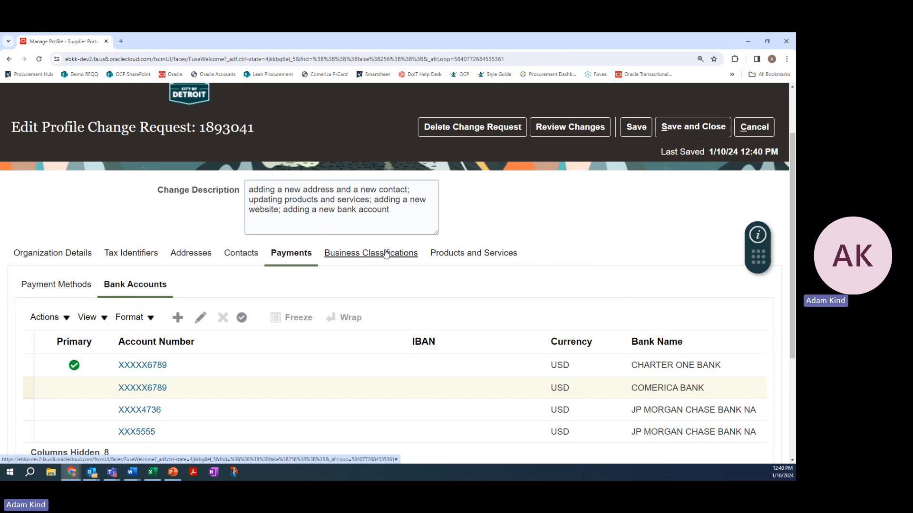
Add a new business classification to the supplier profile and set it to Joint Venture Business
click(387, 252)
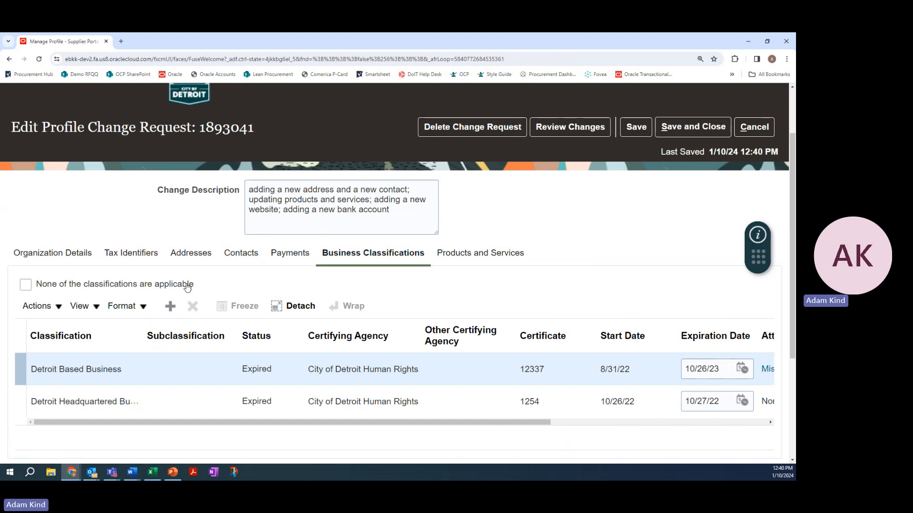
scroll(224, 272, down, 1)
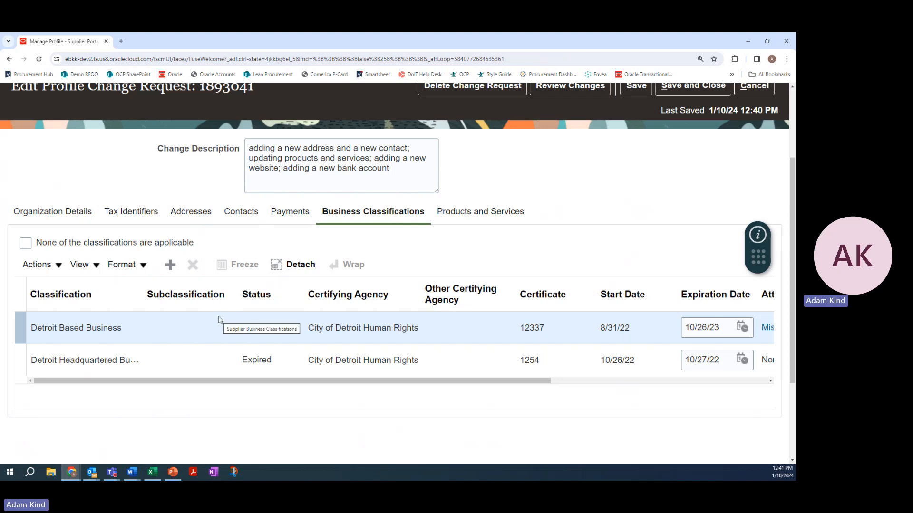
click(176, 269)
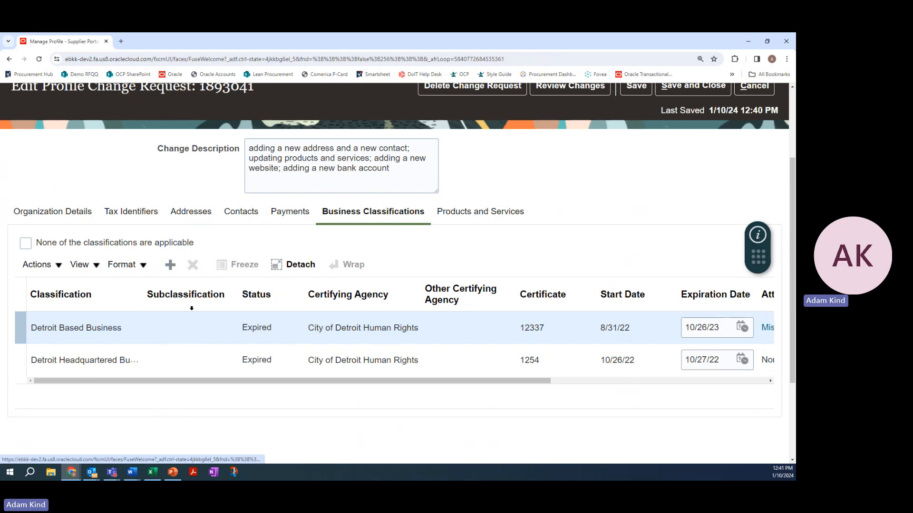
click(130, 327)
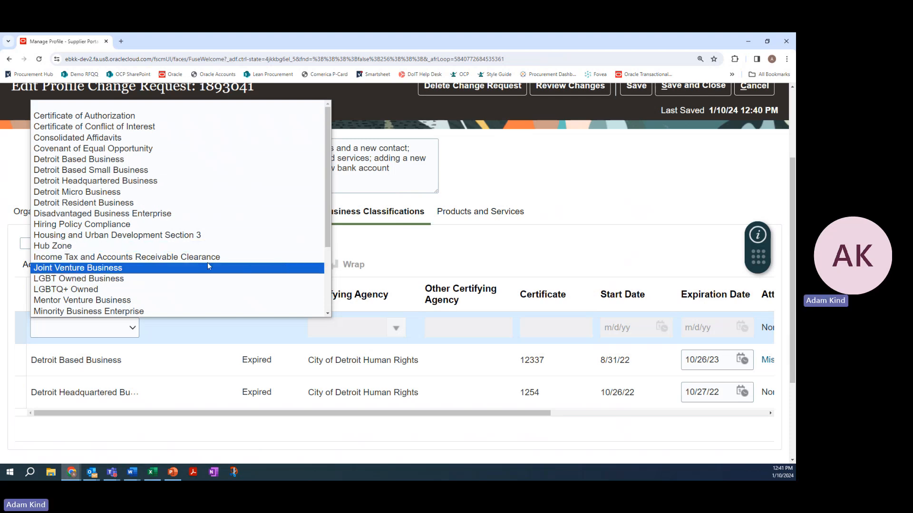
click(452, 255)
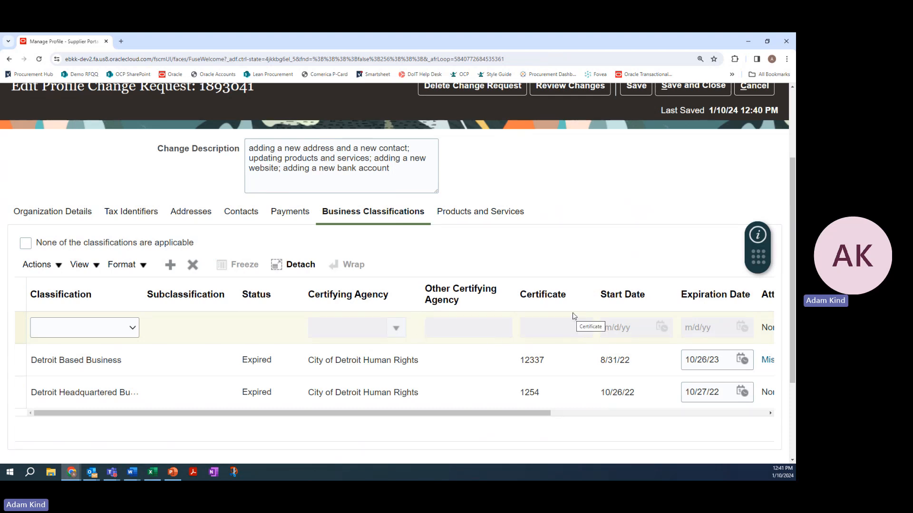
drag(530, 413, 518, 430)
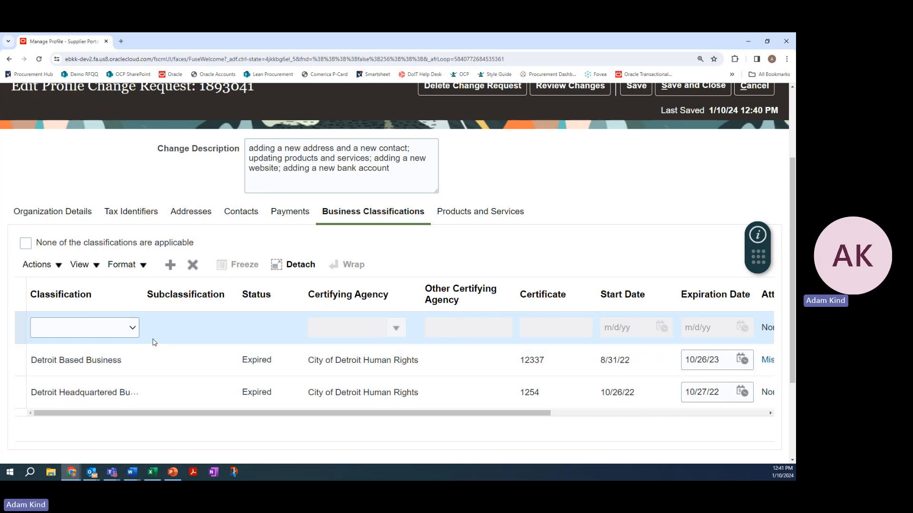
click(130, 329)
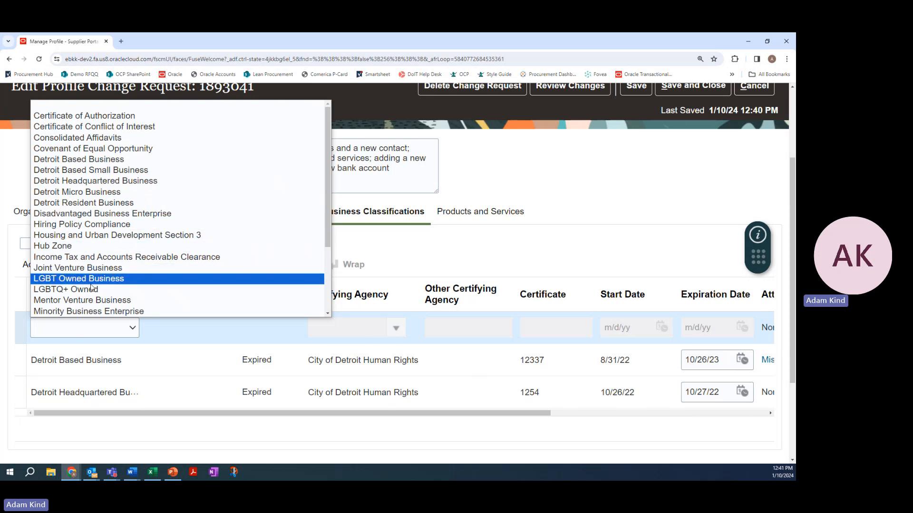
click(97, 268)
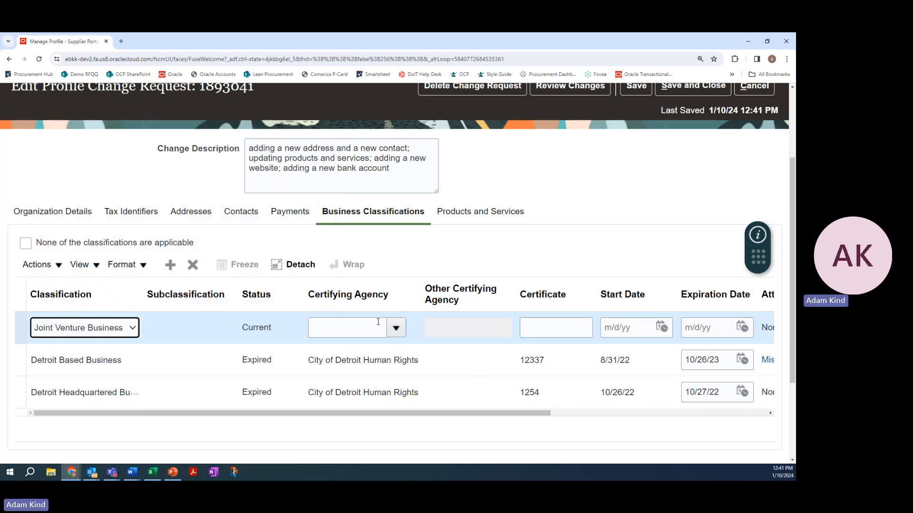
Set the Joint Venture Business certifying agency to Other and enter "Agency" as the other certifying agency
click(396, 328)
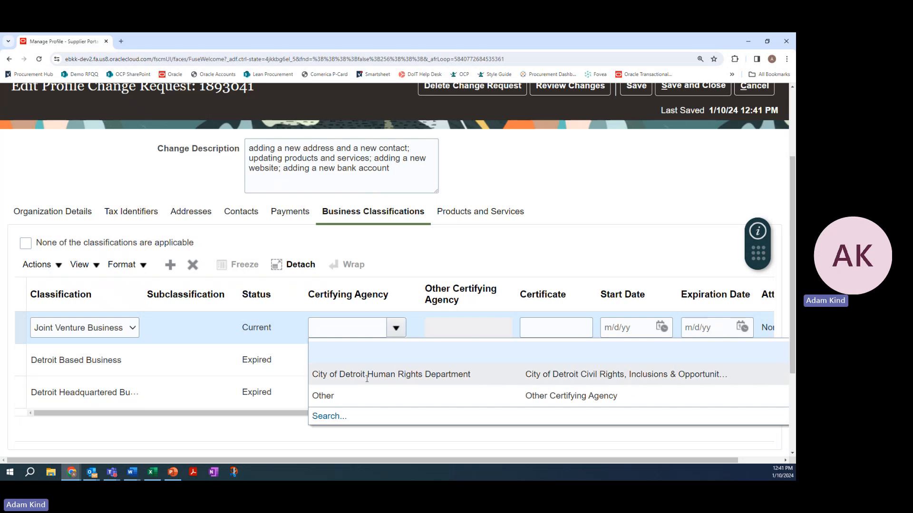
click(425, 363)
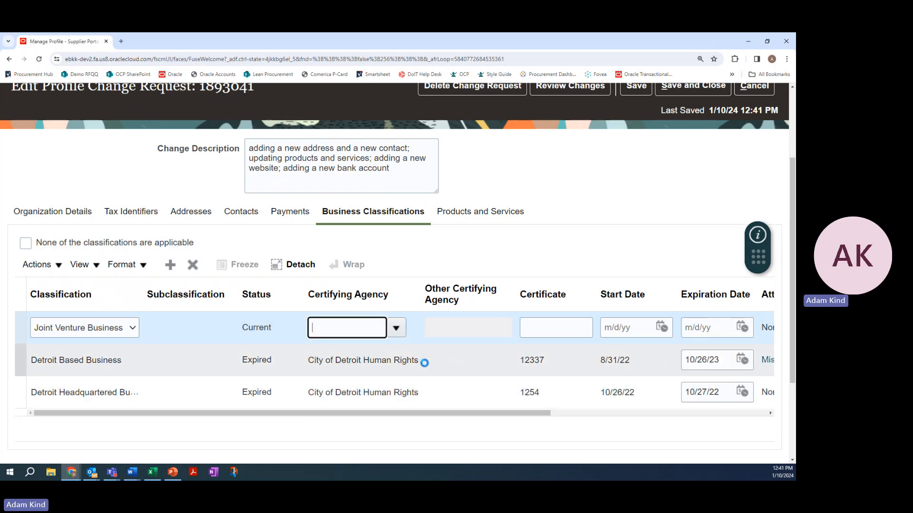
click(487, 330)
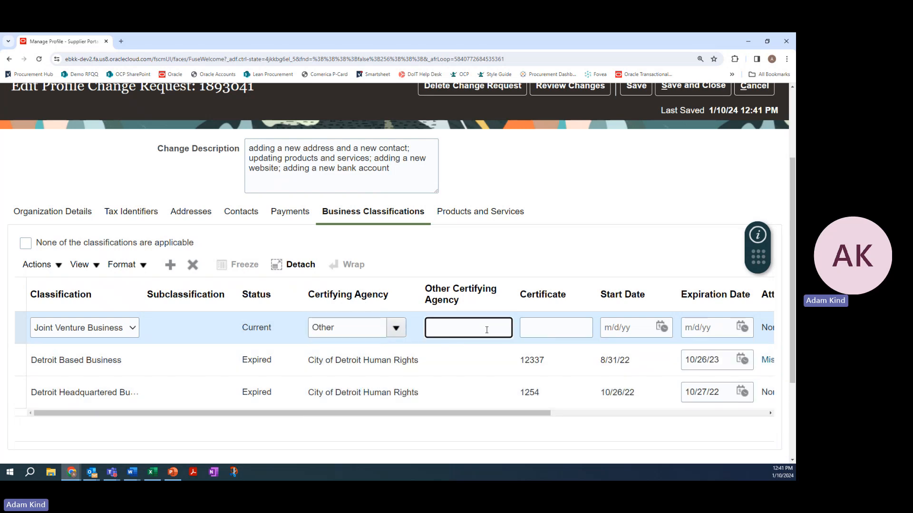
text(AGency)
click(442, 328)
key(BackSpace)
text(g)
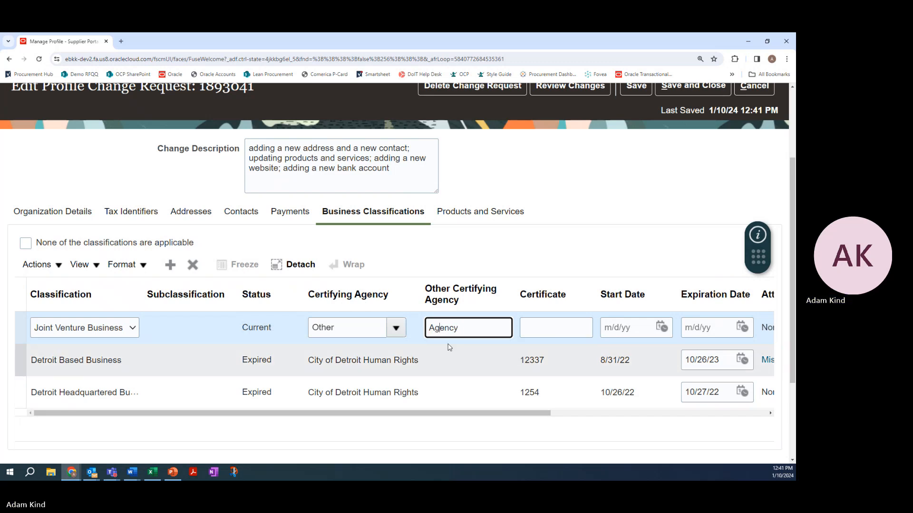
Enter certificate 566 for the Joint Venture Business classification and set its start date to 1/1/24
click(524, 329)
drag(517, 413, 584, 411)
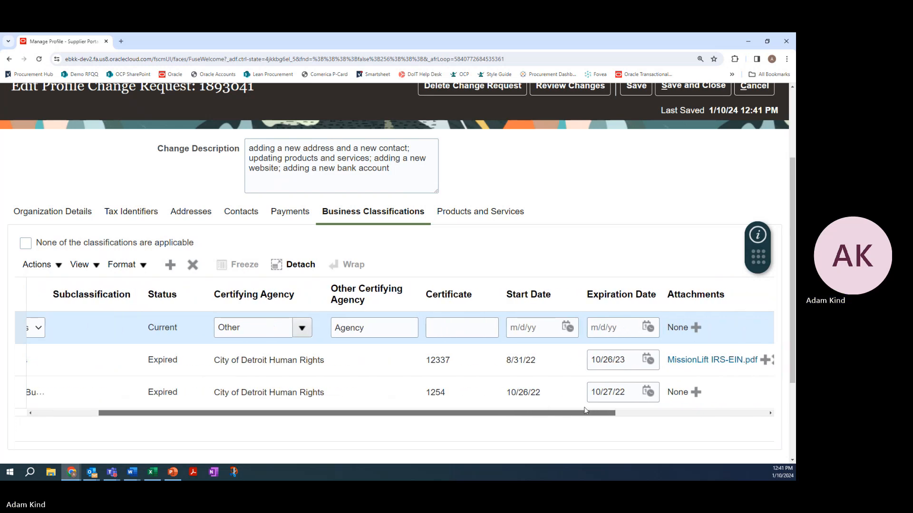
click(450, 327)
text(566)
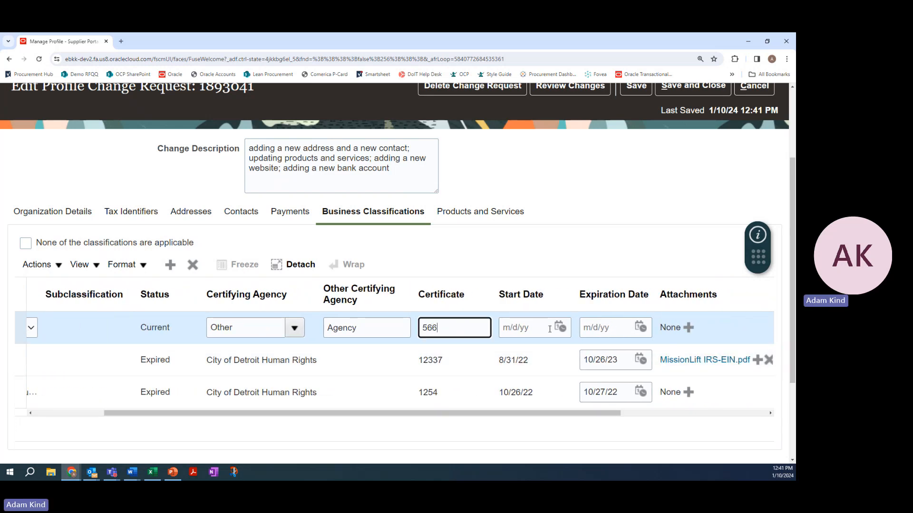
click(560, 327)
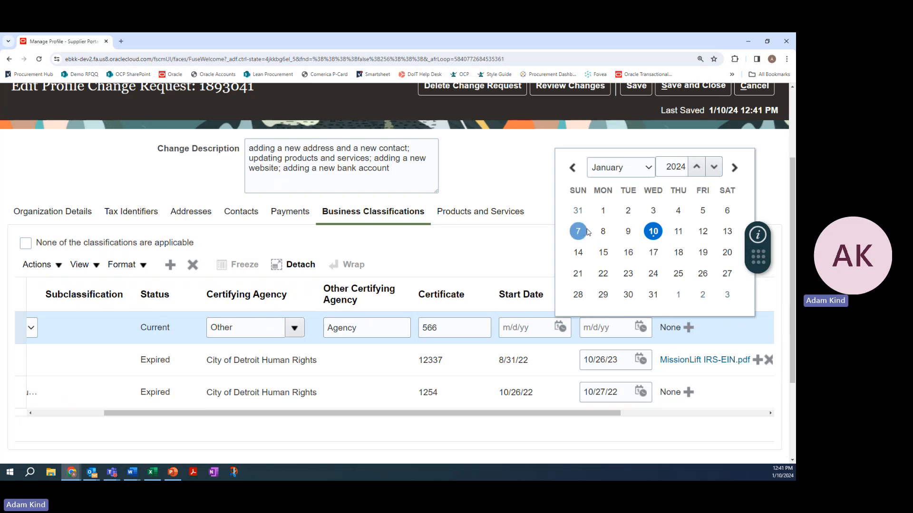
click(602, 211)
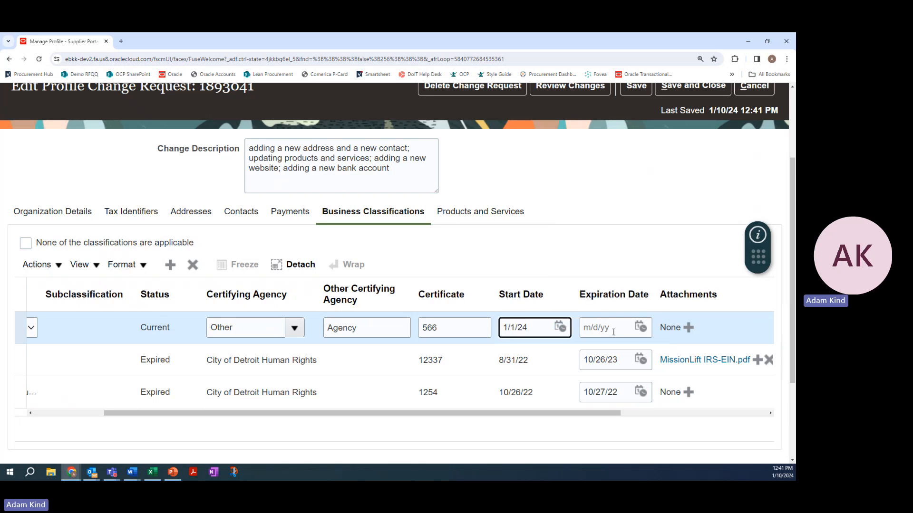
Set the Joint Venture Business classification's expiration date to 12/31/24
click(613, 332)
click(640, 327)
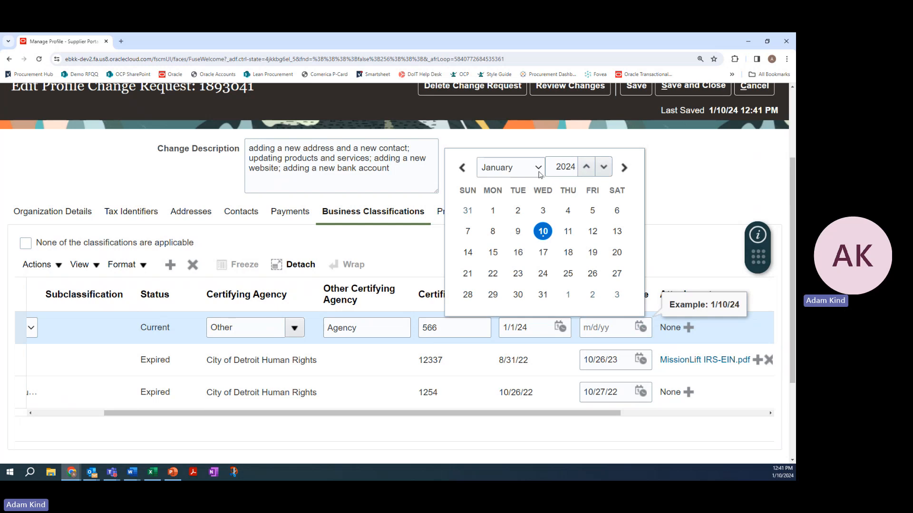
click(540, 174)
click(525, 307)
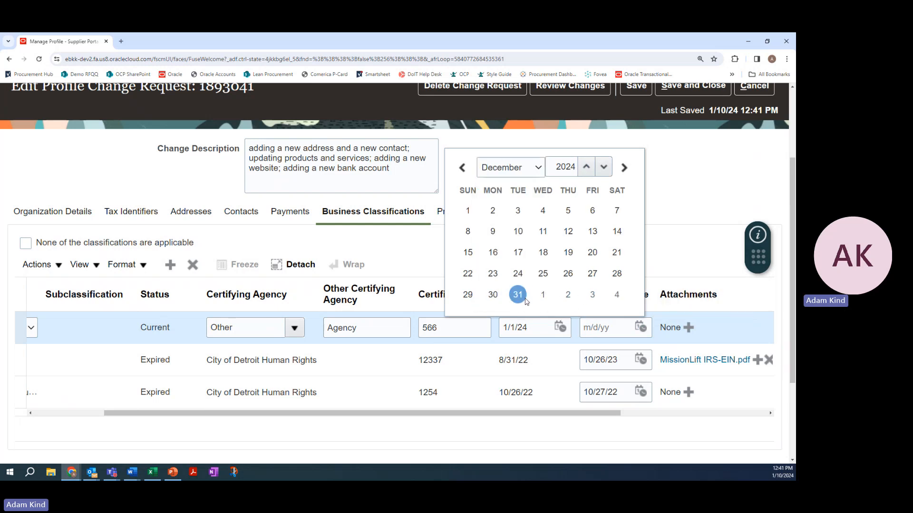
click(525, 299)
Attach the file "COD-3200 Change Submission Form amgk" from Downloads to the Joint Venture Business classification
drag(618, 412, 766, 411)
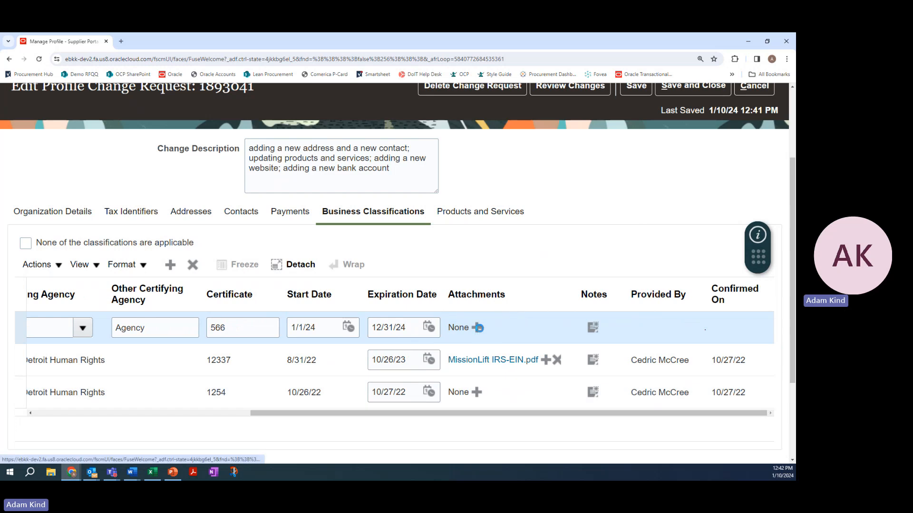
click(477, 328)
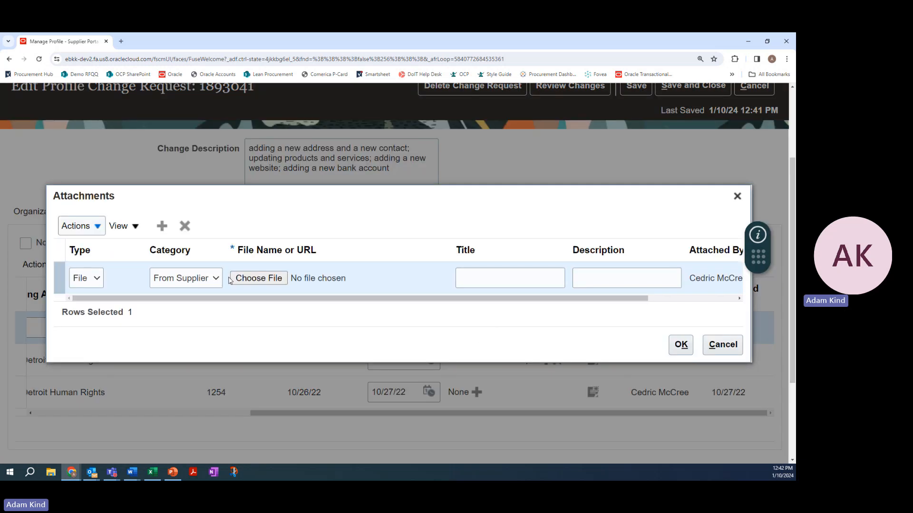
click(251, 279)
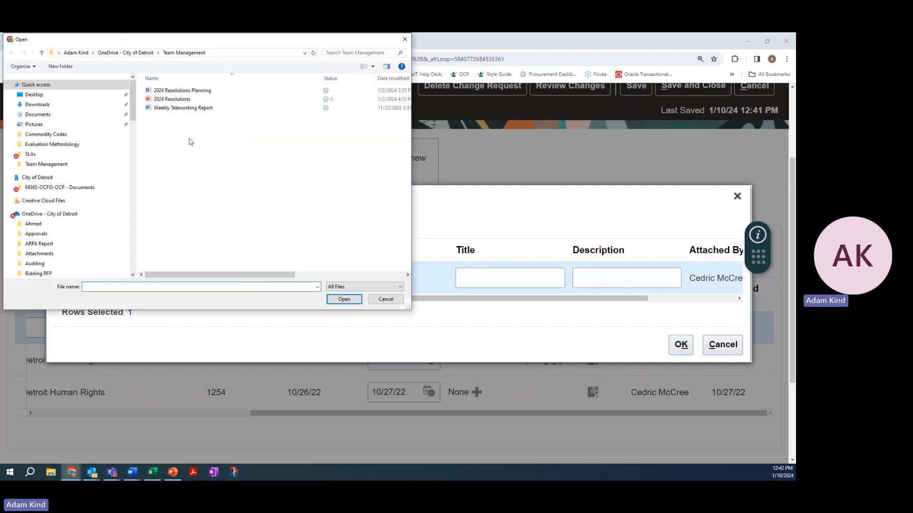
scroll(59, 166, down, 15)
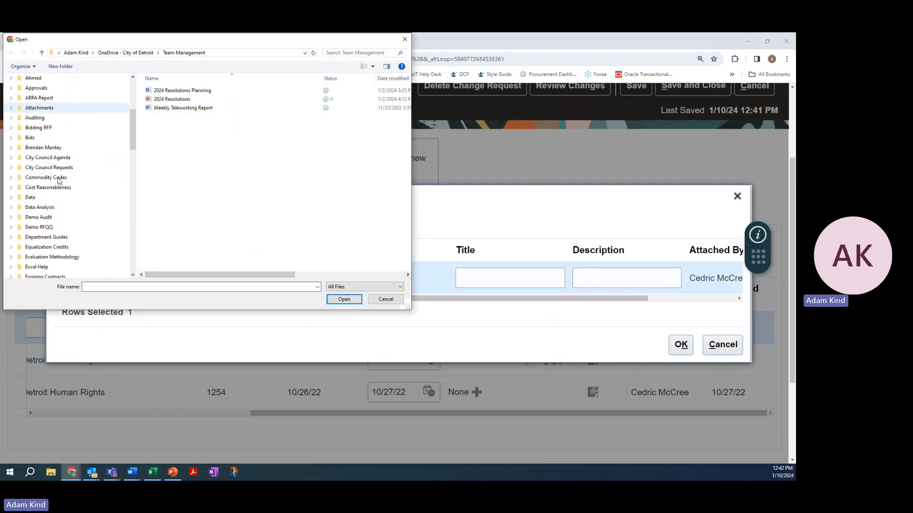
scroll(49, 264, down, 5)
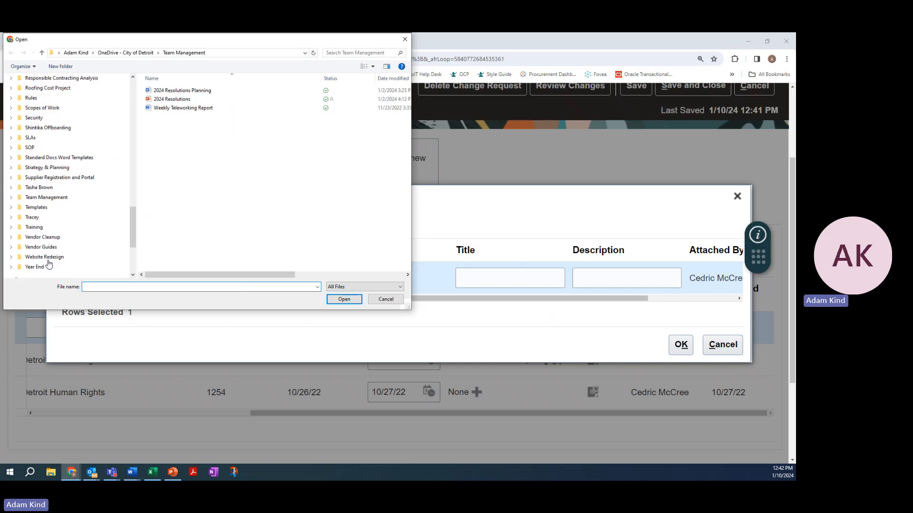
scroll(62, 237, up, 20)
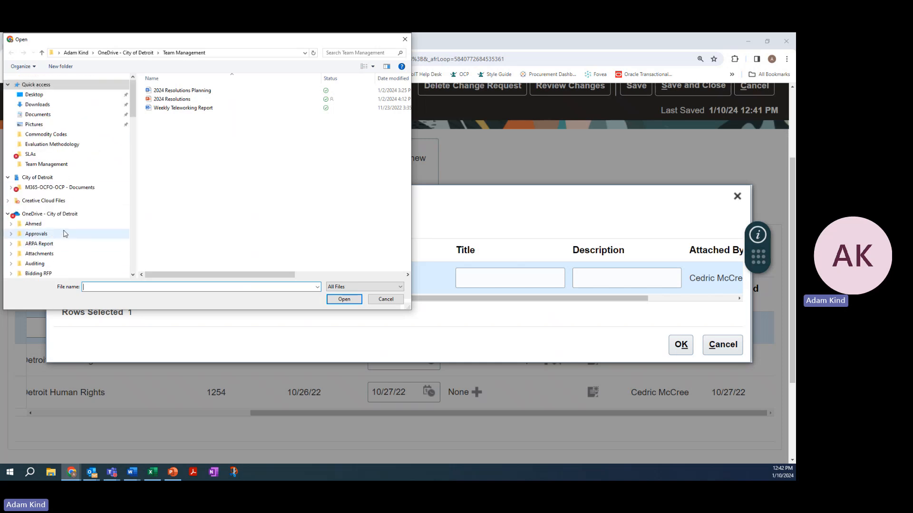
click(55, 105)
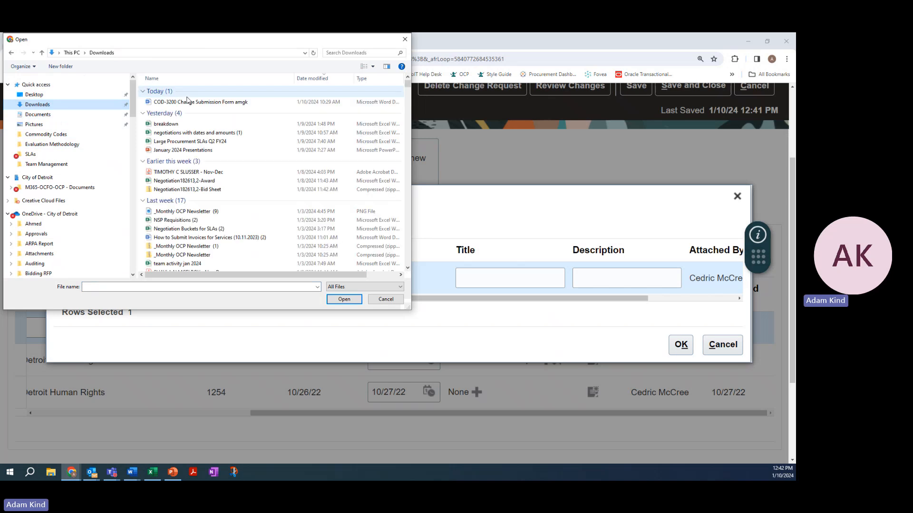
click(207, 102)
click(344, 298)
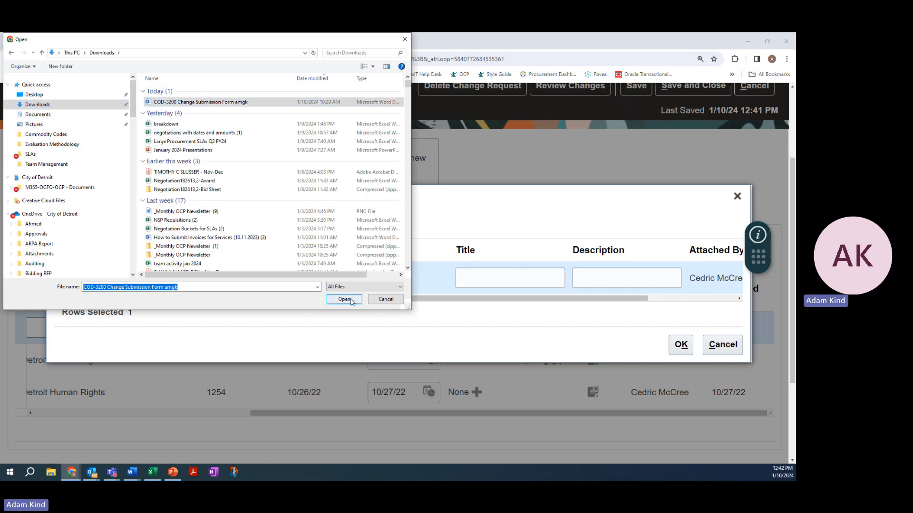
click(680, 346)
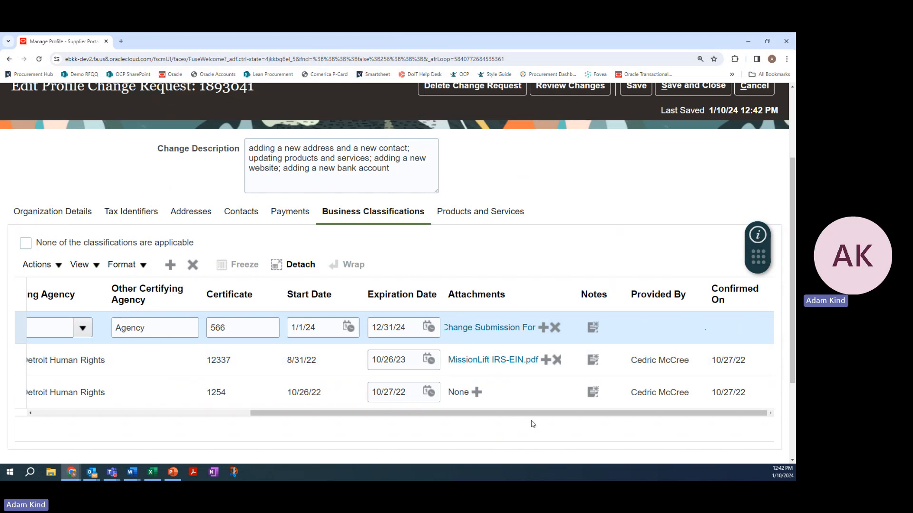
Review the Joint Venture Business entry, save the change request, and confirm the accuracy of the business classification updates
drag(542, 415, 339, 427)
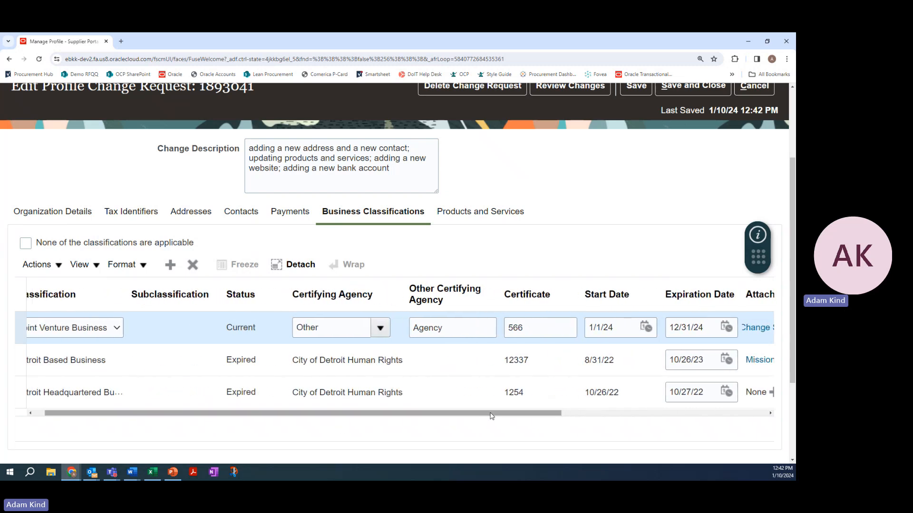
drag(490, 416, 407, 421)
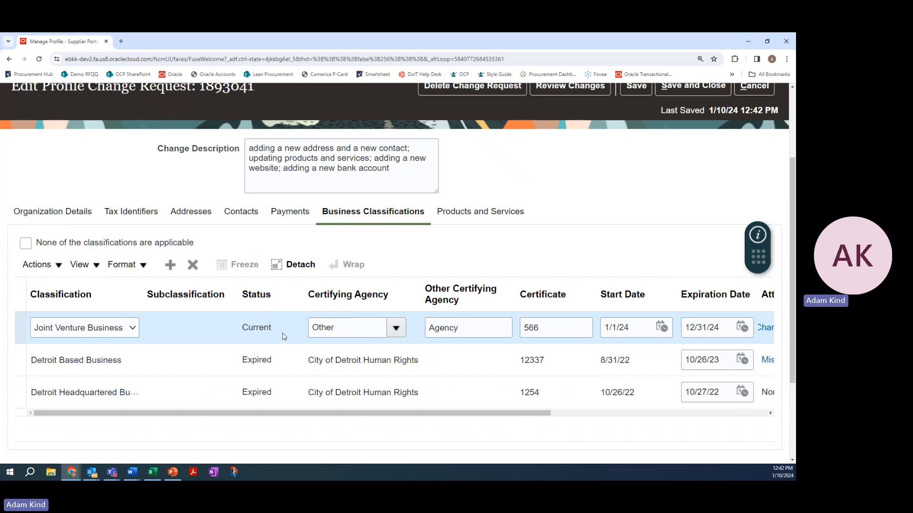
drag(444, 413, 426, 433)
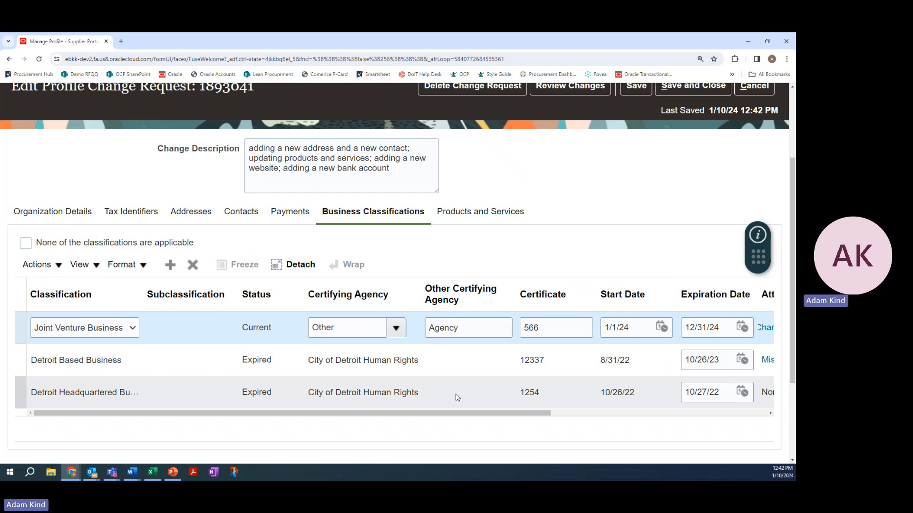
drag(500, 408, 705, 408)
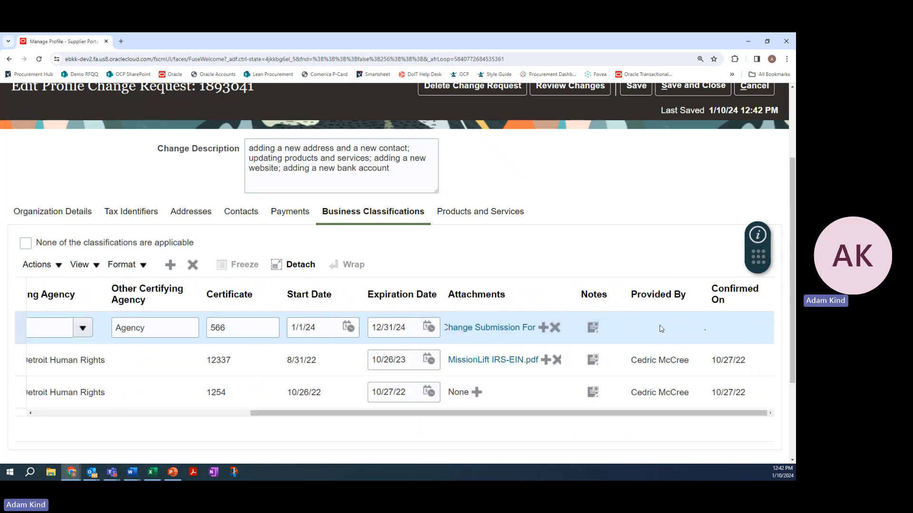
scroll(604, 228, up, 1)
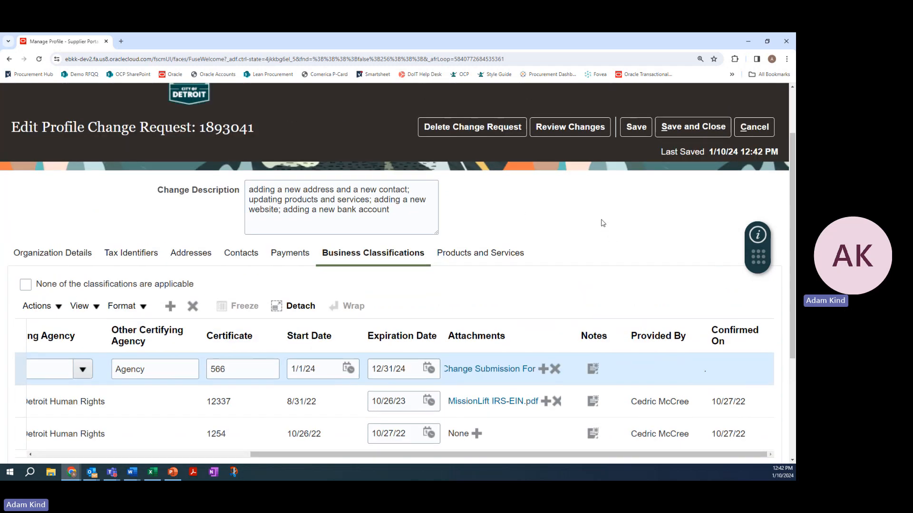
click(645, 130)
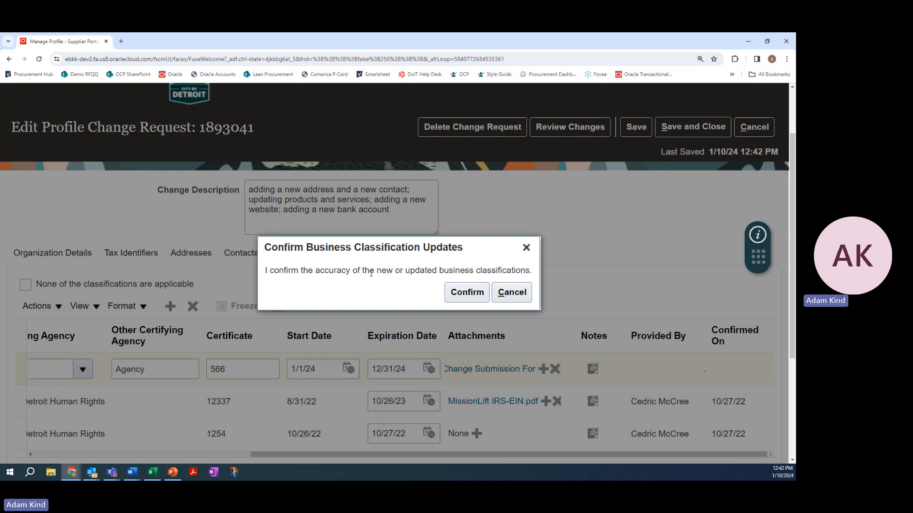
click(468, 290)
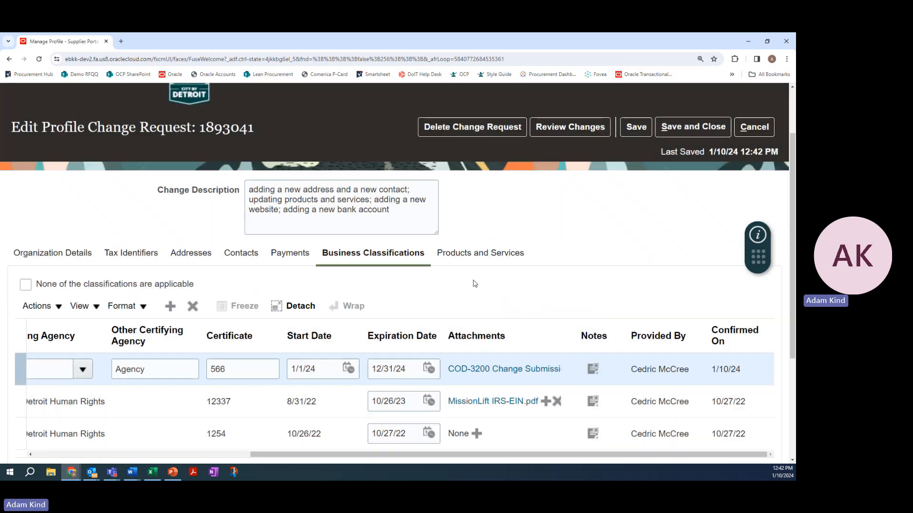
Append "; adding a new joint venture certification" to the change description
click(402, 213)
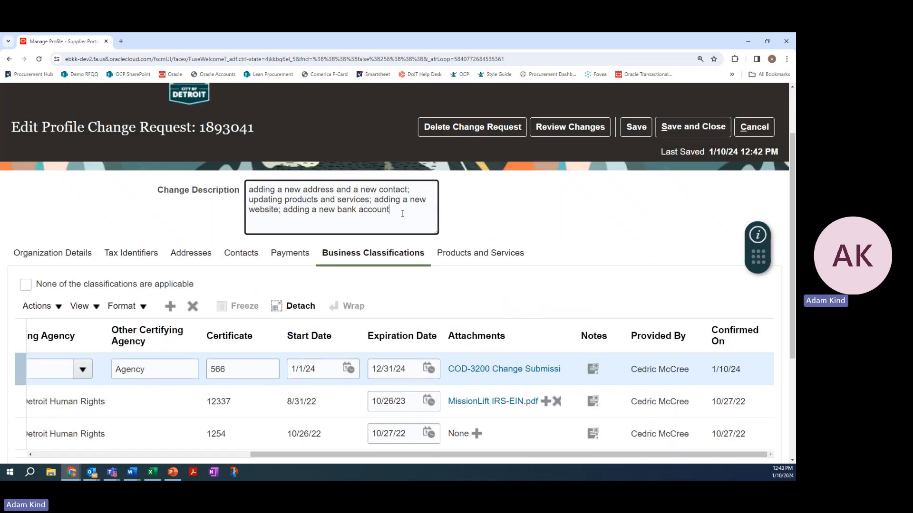
text(; adding a new)
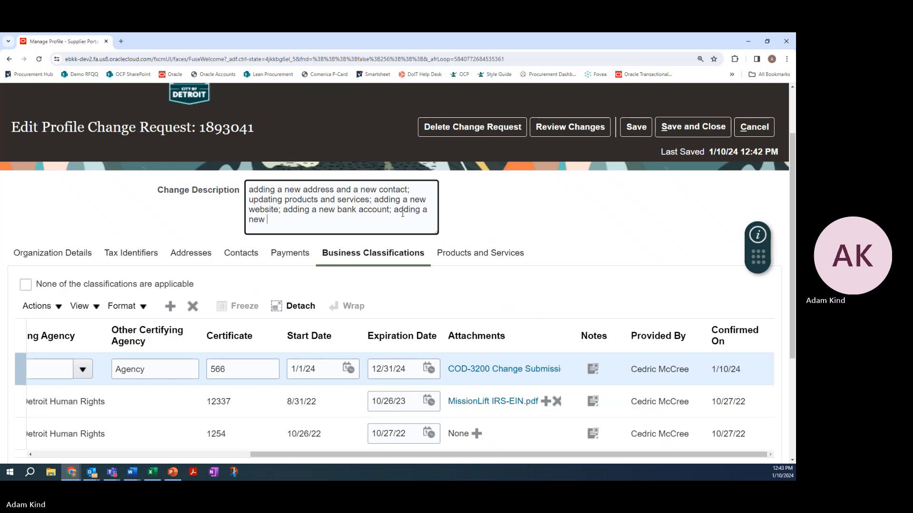
drag(357, 455, 254, 462)
click(278, 222)
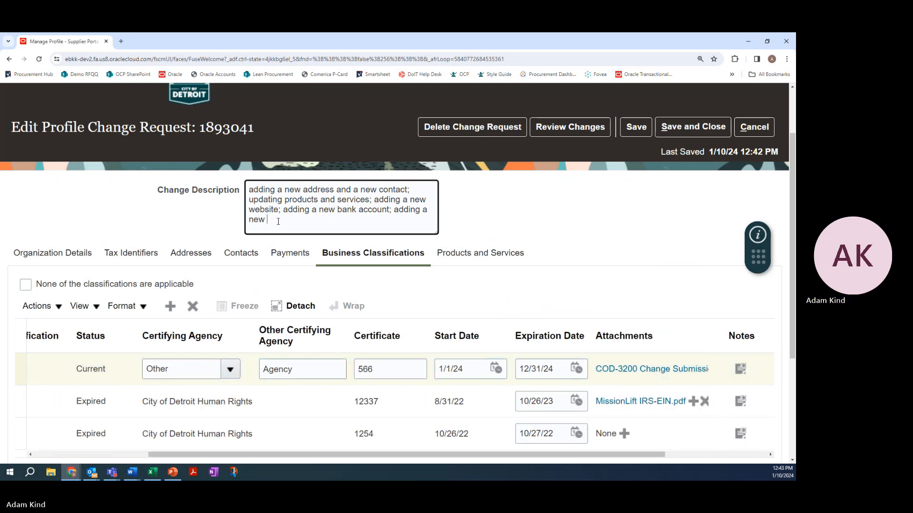
text(joint venture cer)
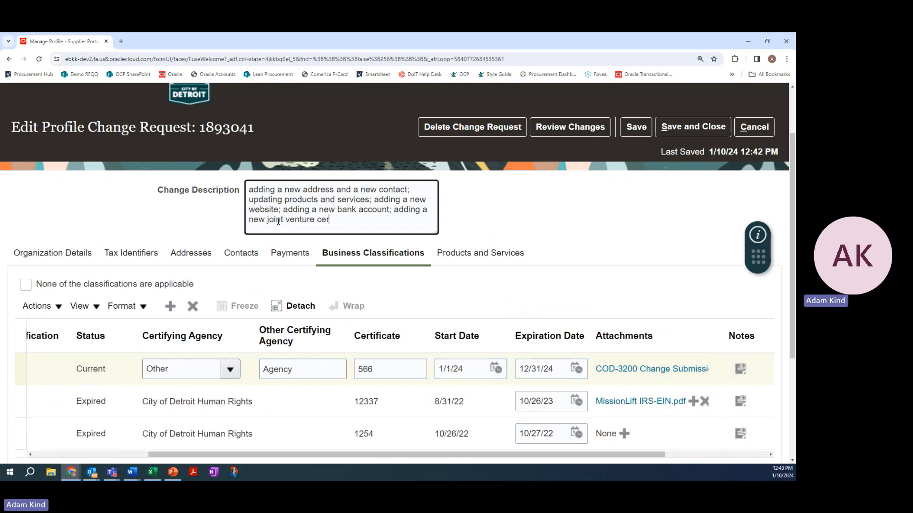
text(tification)
Remove the T.13 Epoxy Adhesives & Coatings category from the supplier's products and services
click(479, 252)
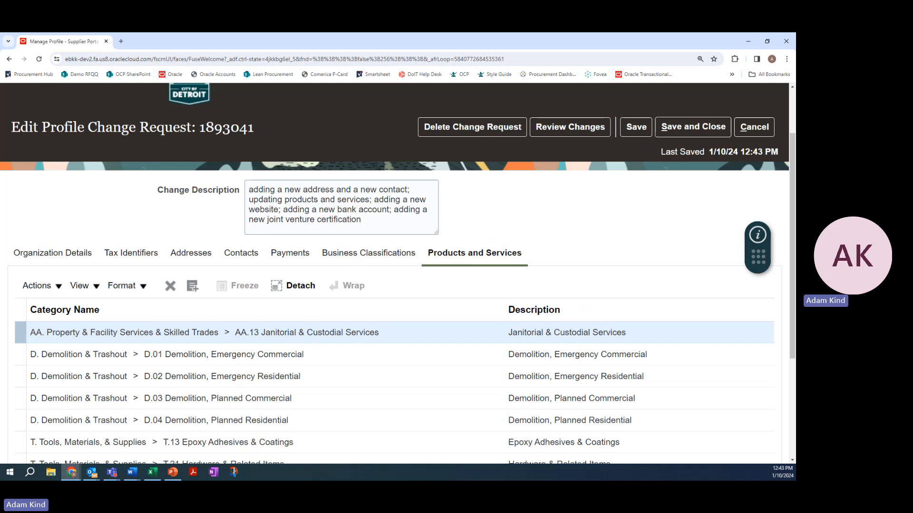
scroll(237, 286, down, 3)
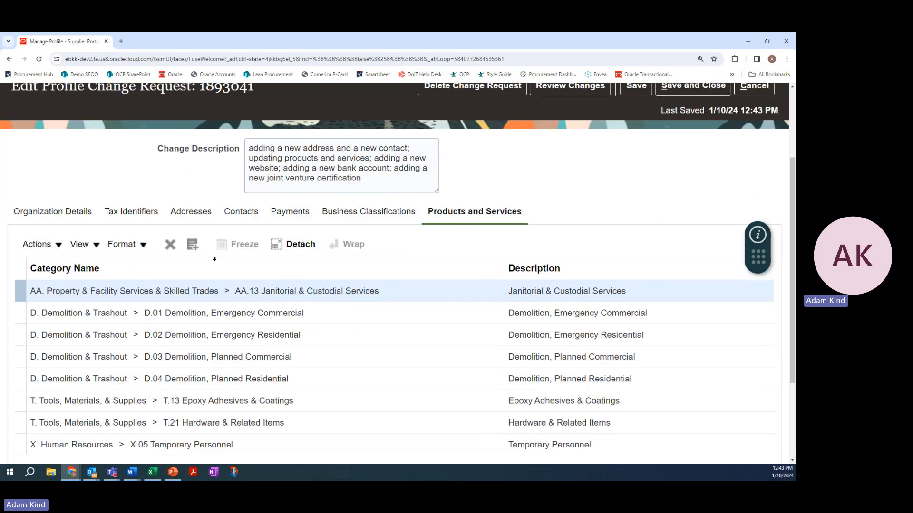
scroll(232, 252, up, 1)
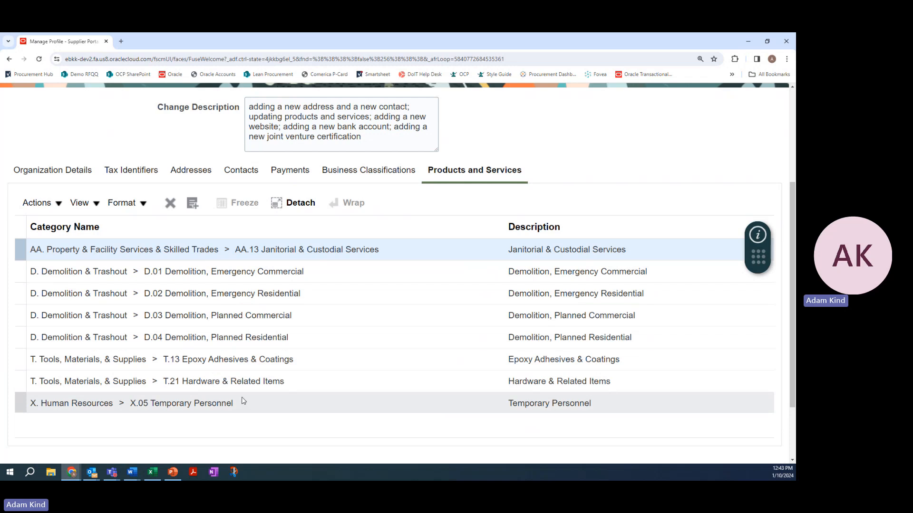
click(258, 361)
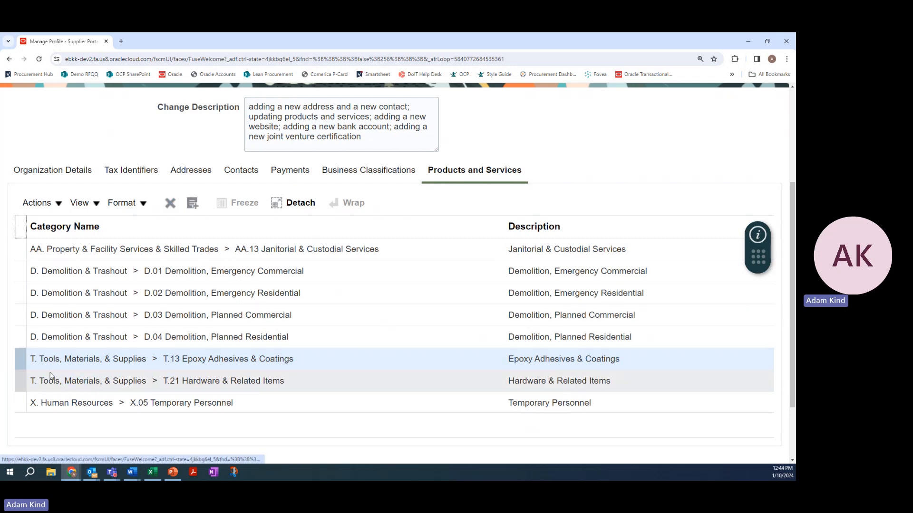
click(20, 362)
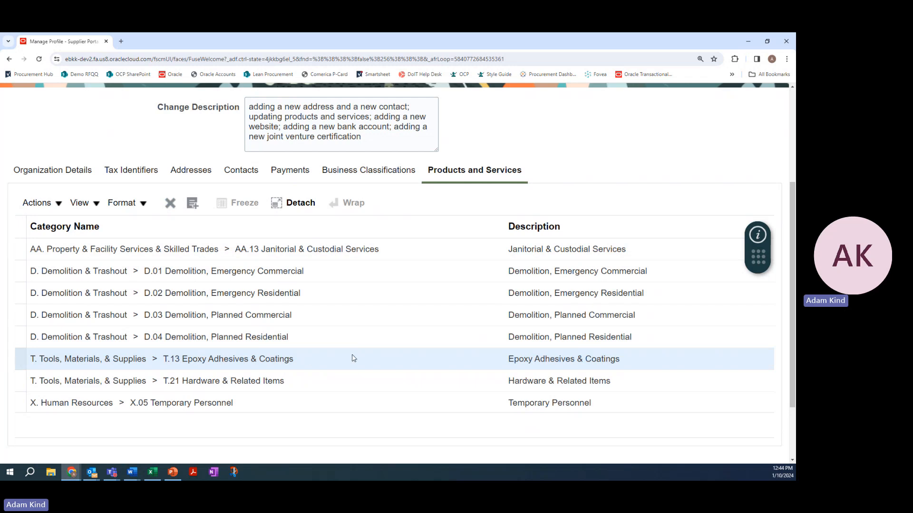
click(170, 205)
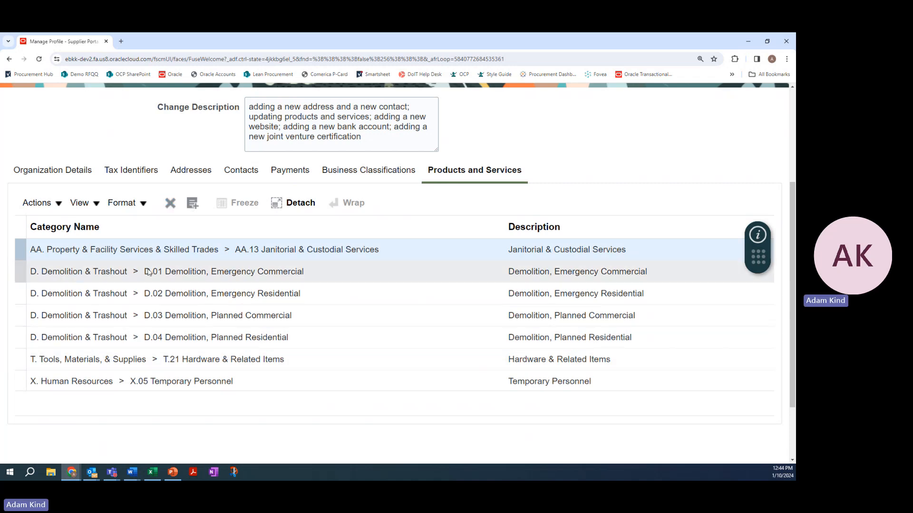
Start adding products and services categories to the supplier's profile and look through the top-level categories
click(55, 204)
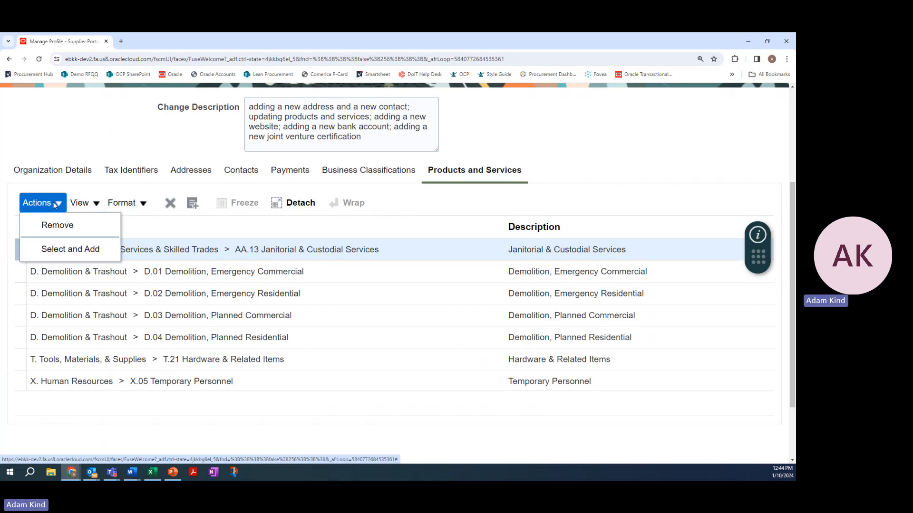
click(71, 251)
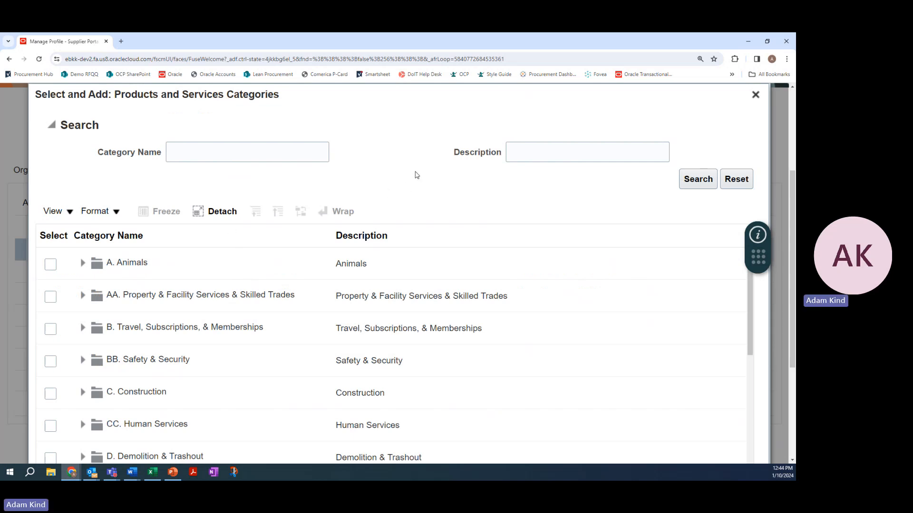
scroll(416, 174, down, 1)
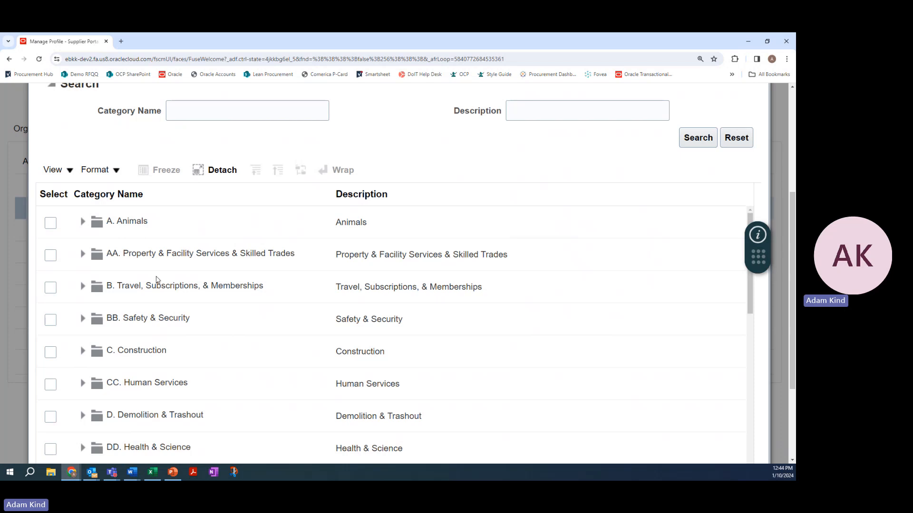
scroll(157, 278, down, 2)
scroll(389, 168, down, 3)
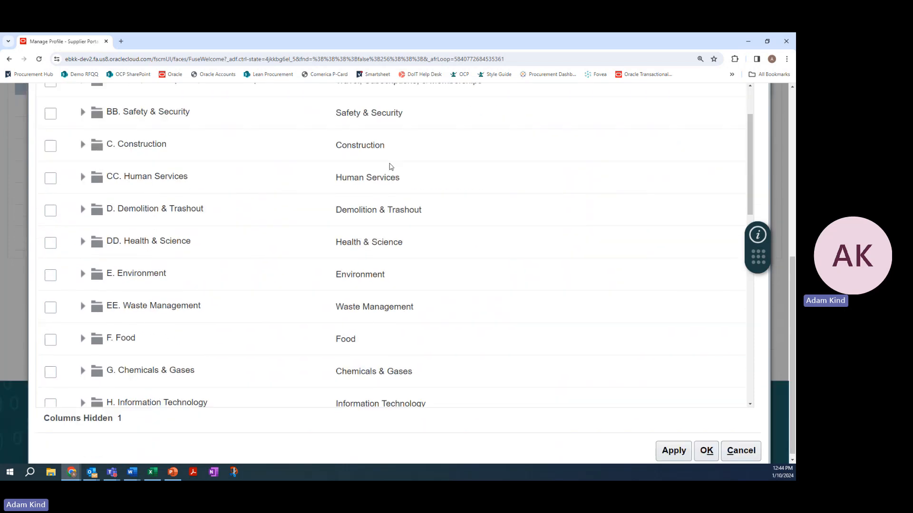
scroll(200, 245, up, 5)
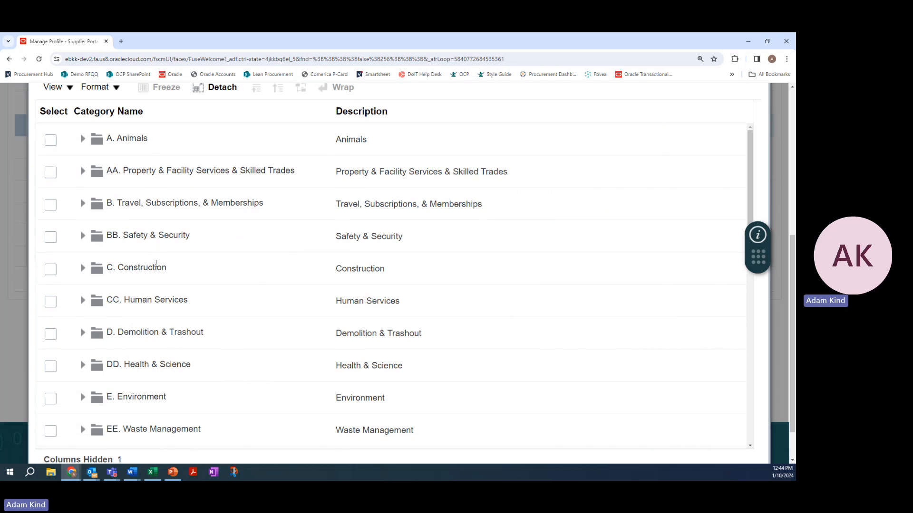
scroll(156, 263, down, 4)
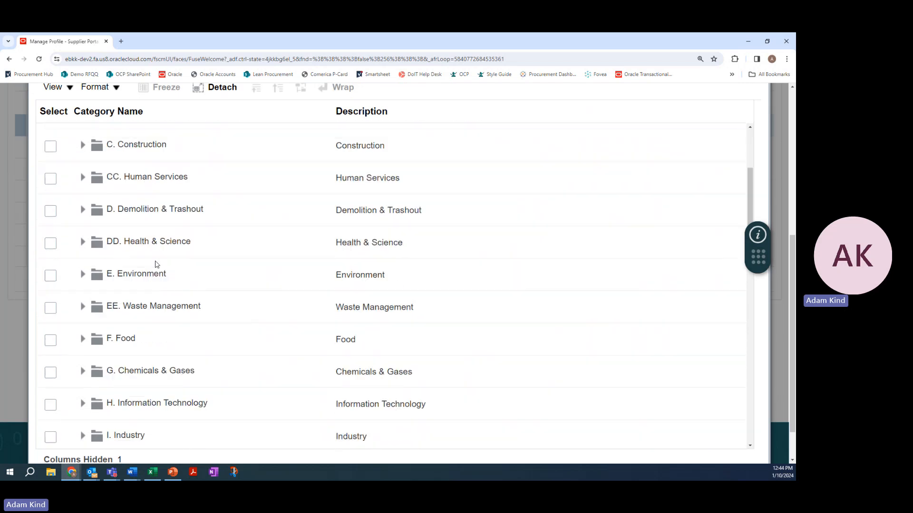
scroll(186, 275, down, 3)
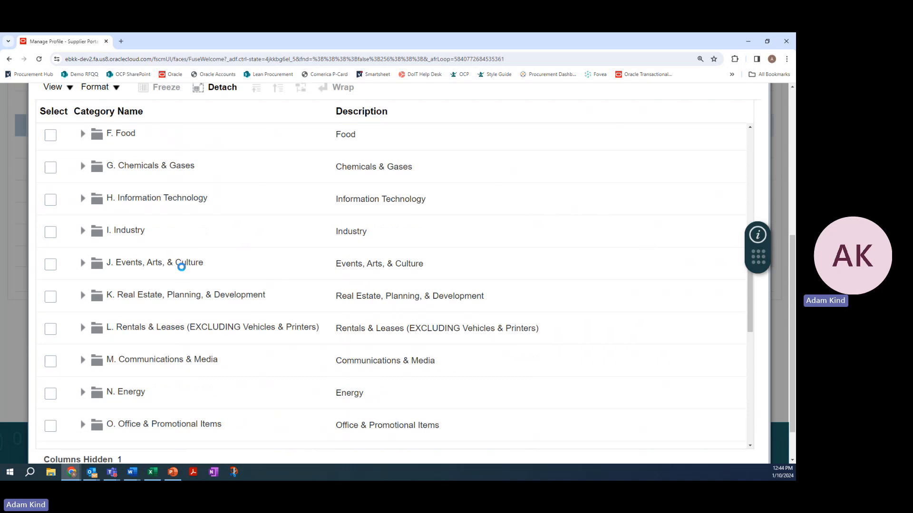
scroll(183, 265, down, 2)
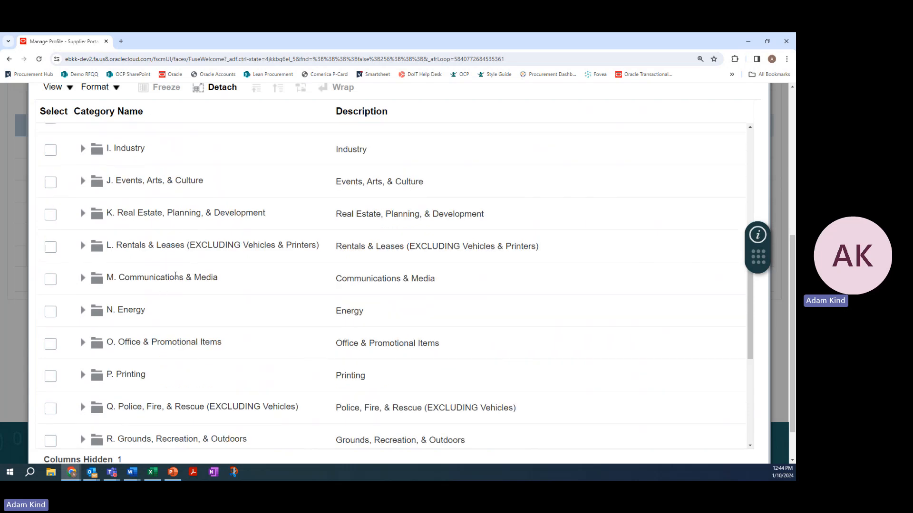
Add the M.03 Book Binding & Repairing Supplies & Services category from M. Communications & Media to the supplier's products and services
click(83, 280)
scroll(170, 277, down, 2)
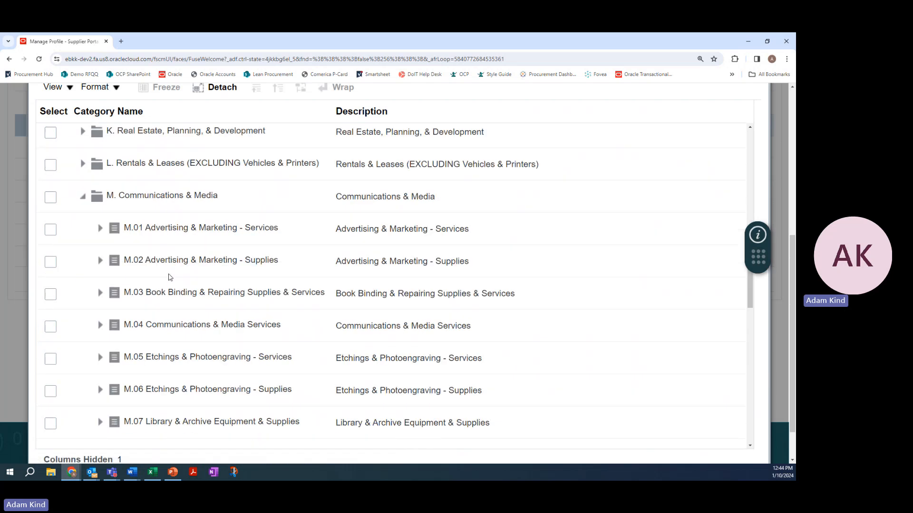
scroll(169, 276, down, 1)
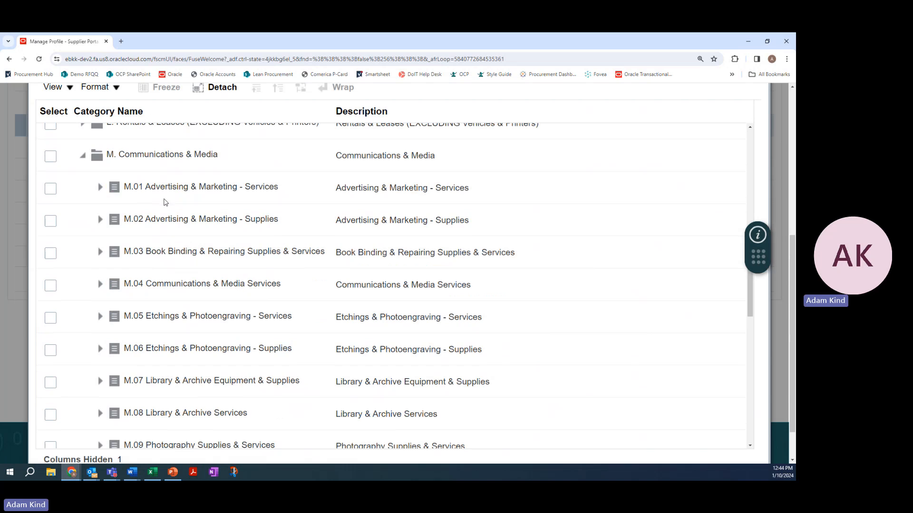
scroll(176, 241, down, 1)
scroll(176, 240, down, 2)
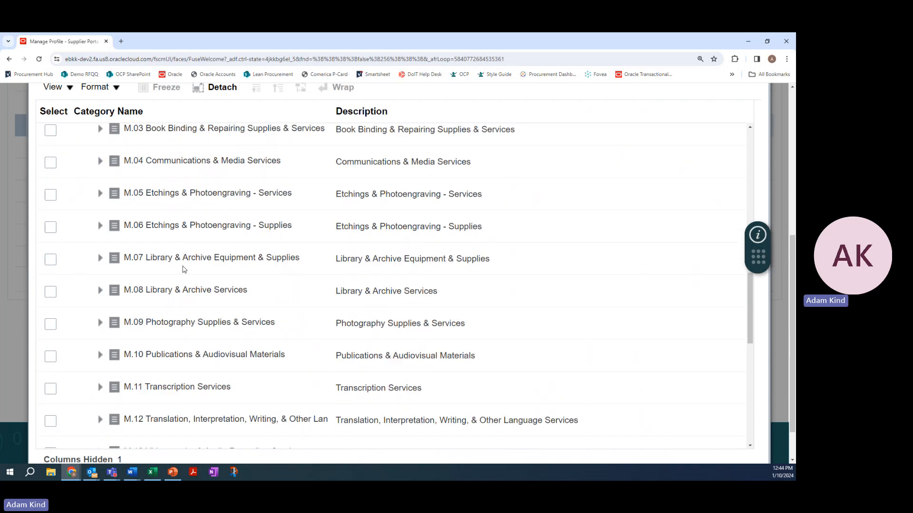
scroll(185, 267, down, 3)
scroll(197, 334, up, 1)
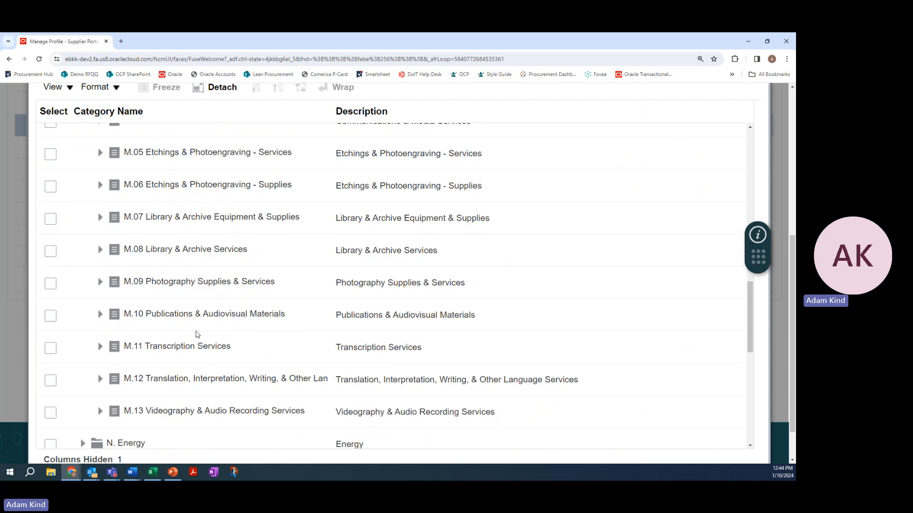
scroll(197, 334, up, 3)
scroll(197, 333, up, 1)
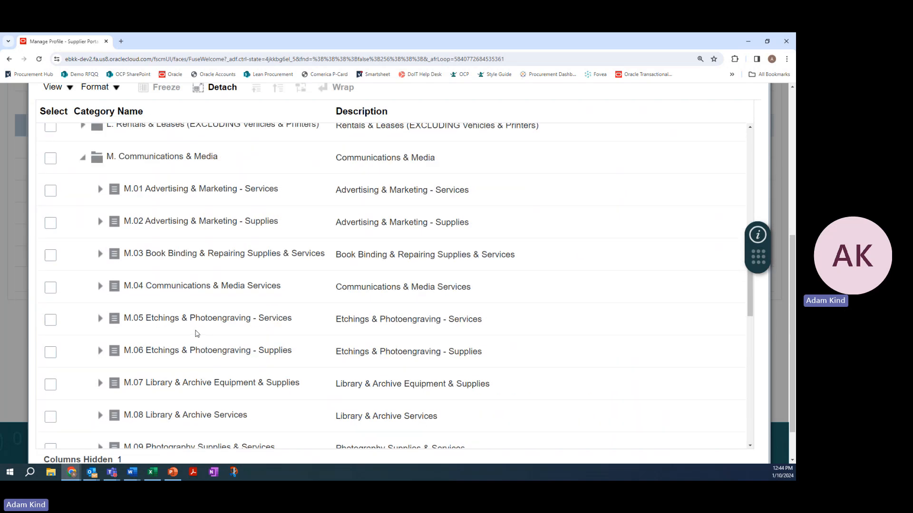
click(51, 256)
scroll(758, 357, down, 1)
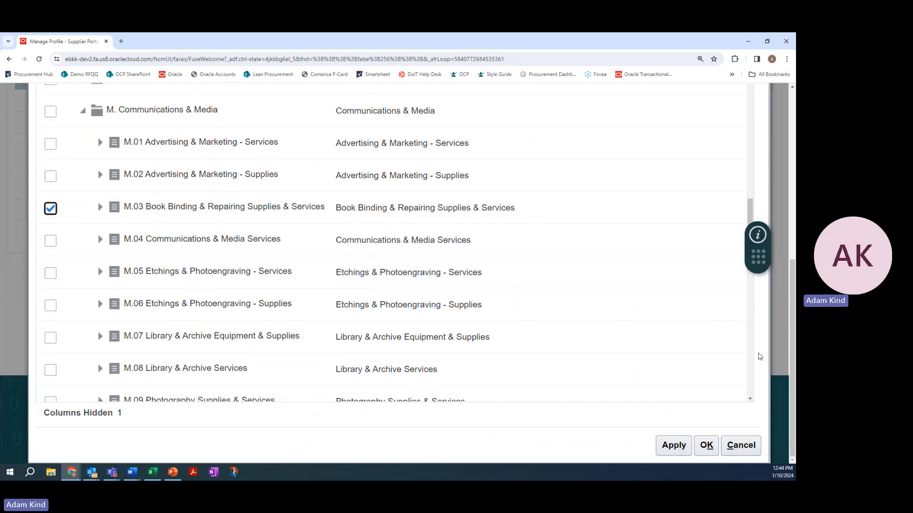
click(674, 447)
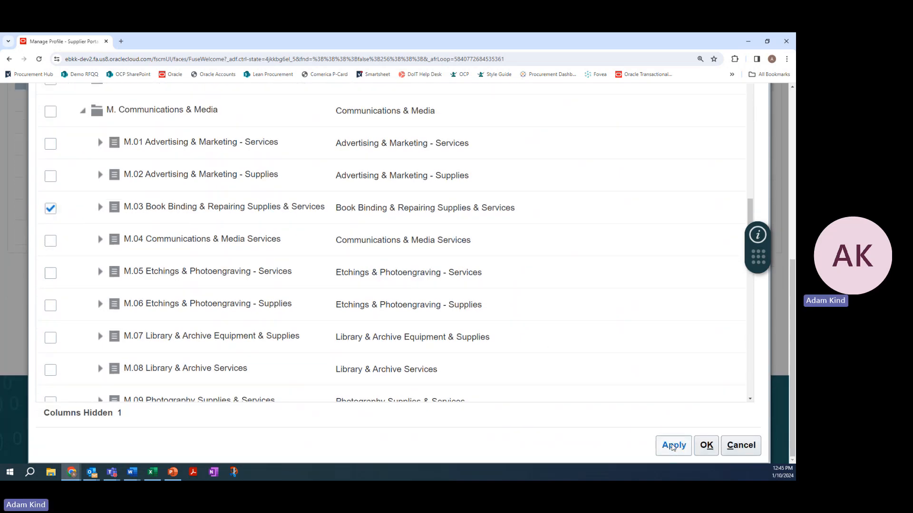
click(704, 448)
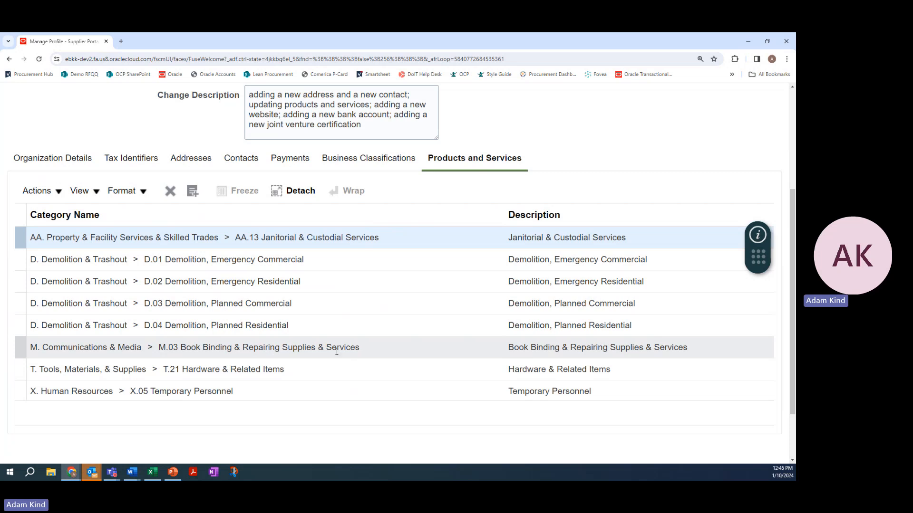
Add the entire U. Clothing, Uniforms, & Accessories parent category to the supplier's products and services
click(40, 190)
click(60, 237)
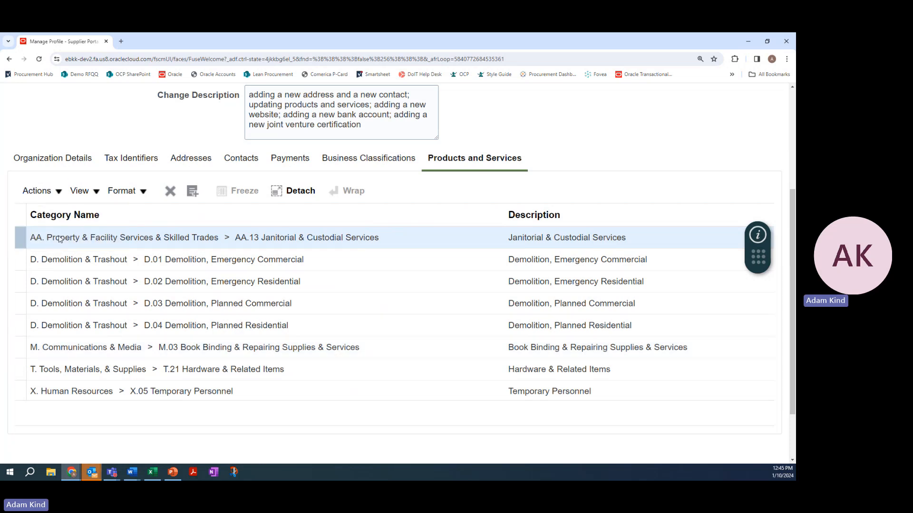
scroll(213, 228, down, 2)
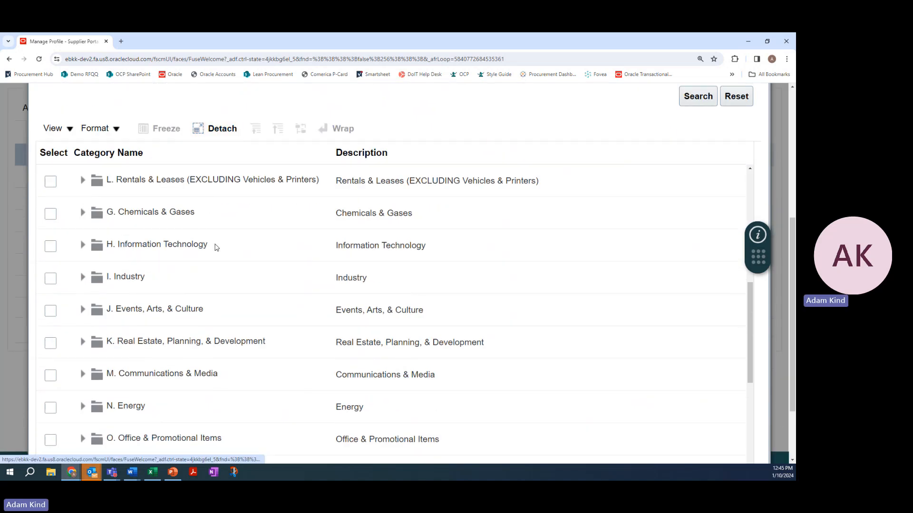
scroll(210, 266, down, 2)
scroll(204, 272, down, 5)
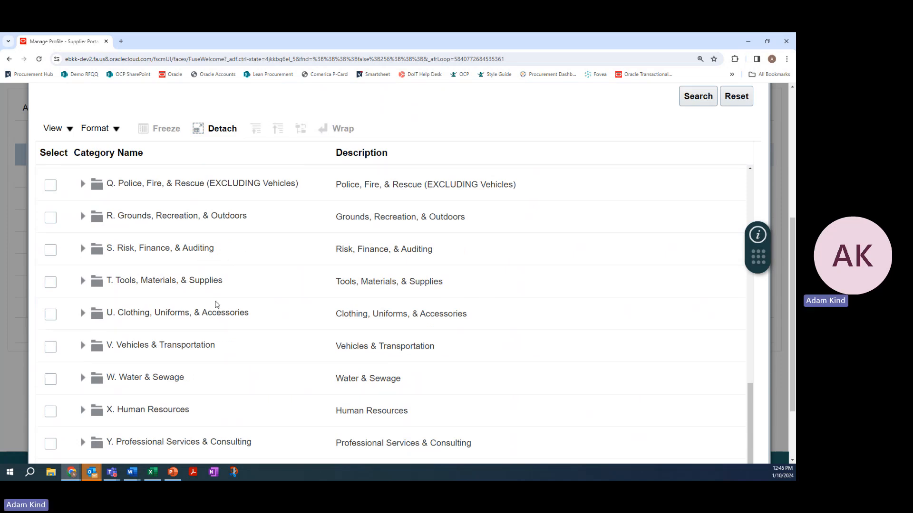
click(84, 315)
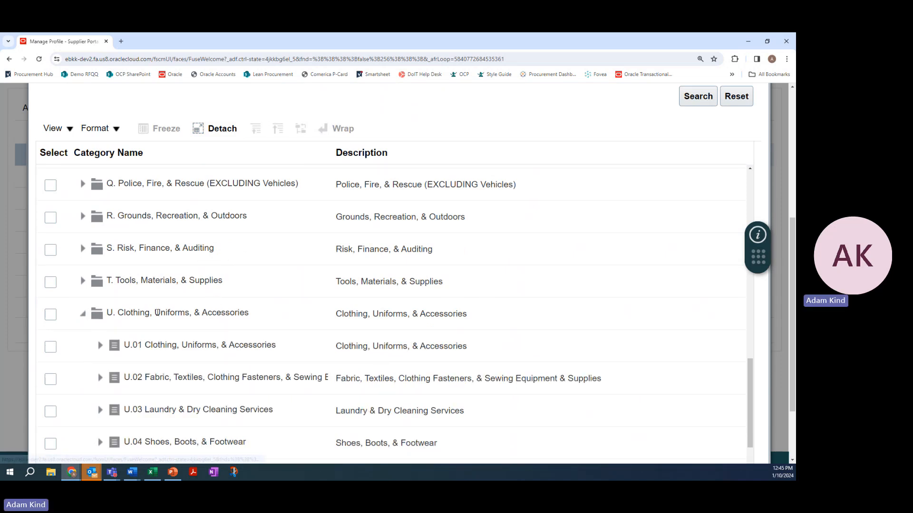
scroll(158, 313, down, 2)
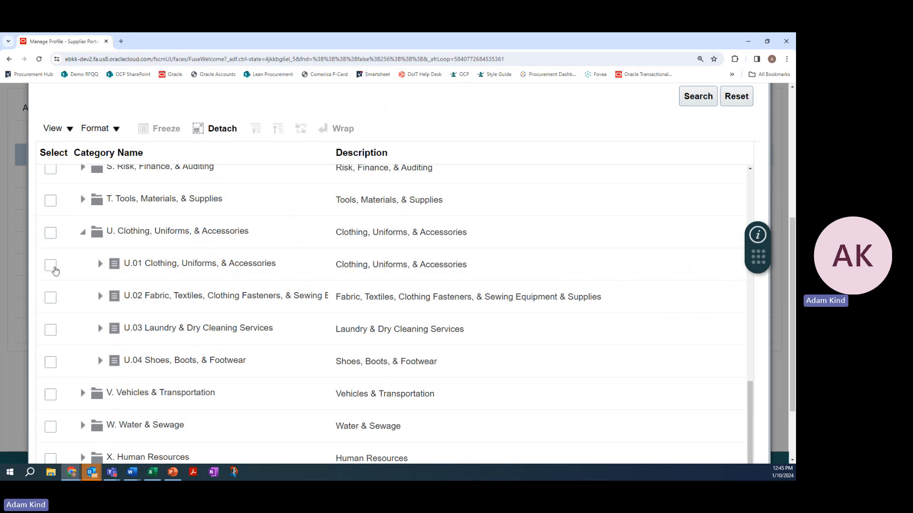
click(51, 235)
scroll(742, 319, down, 1)
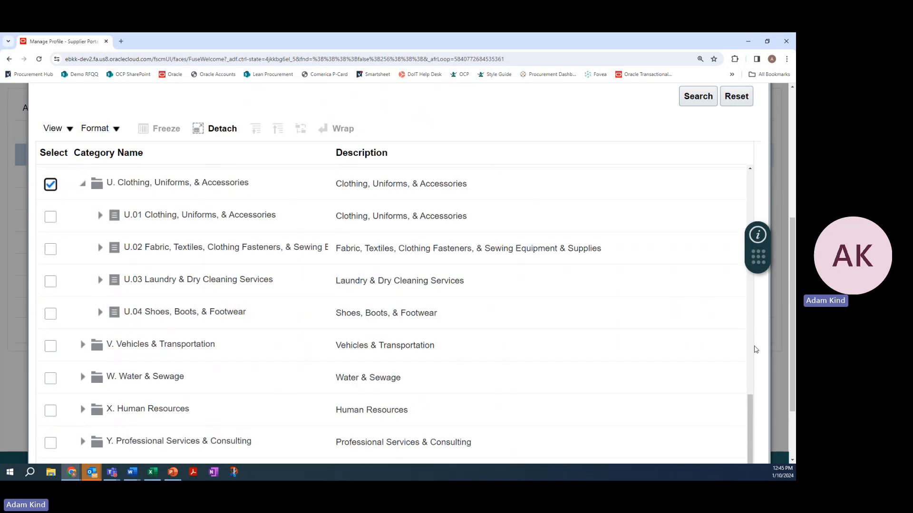
scroll(754, 347, down, 2)
click(706, 445)
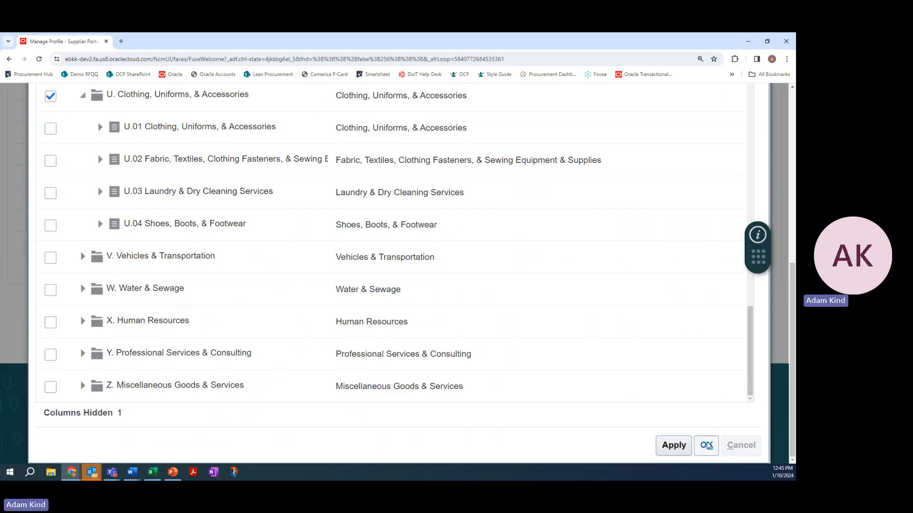
scroll(114, 290, down, 1)
scroll(118, 291, down, 1)
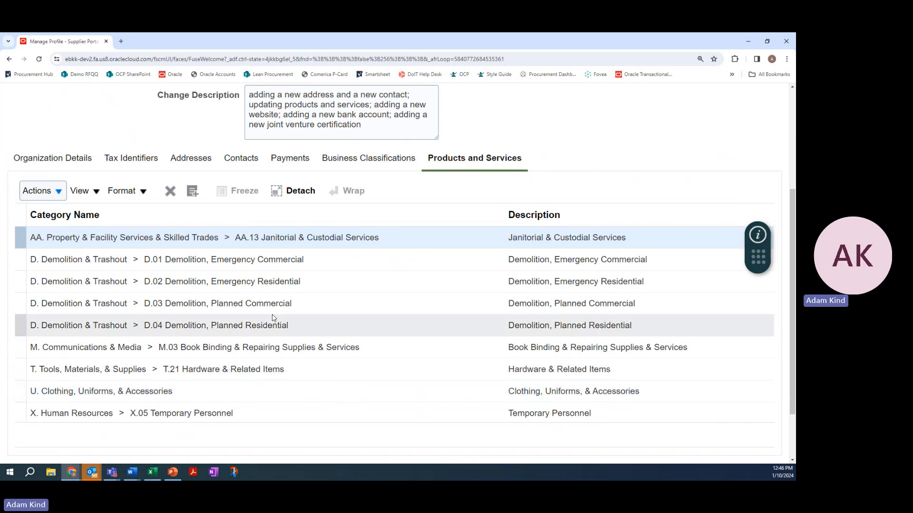
Save the profile change request and open the review of its changes
scroll(366, 234, up, 2)
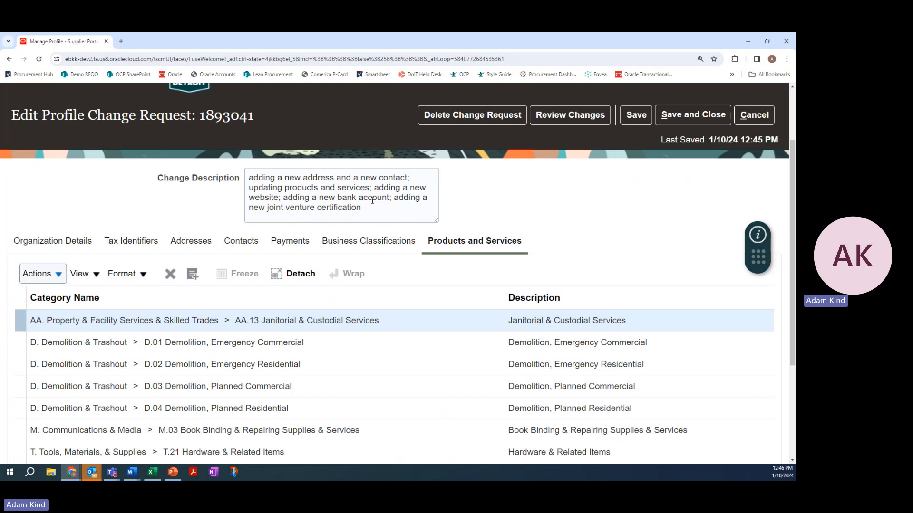
click(643, 118)
click(596, 121)
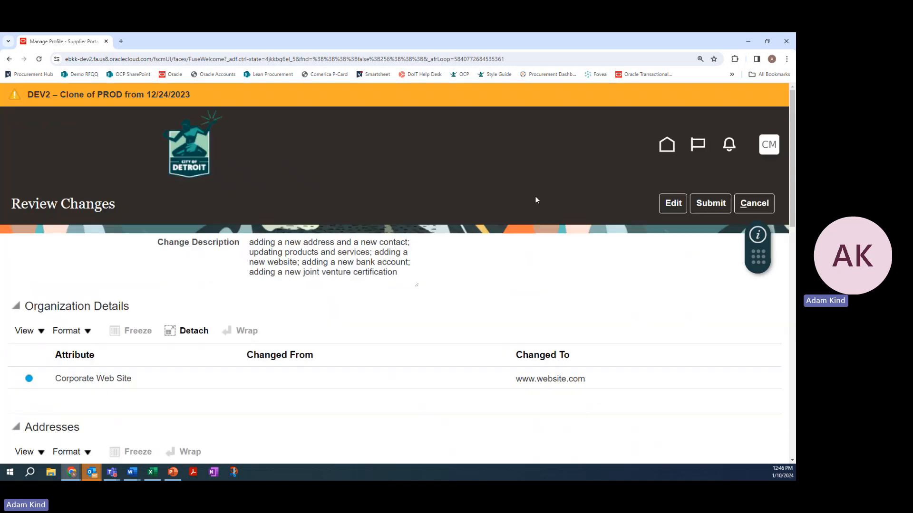
Check the change description and the listed changes to organization details, addresses, contacts, bank accounts, business classifications, and products and services
scroll(350, 272, down, 3)
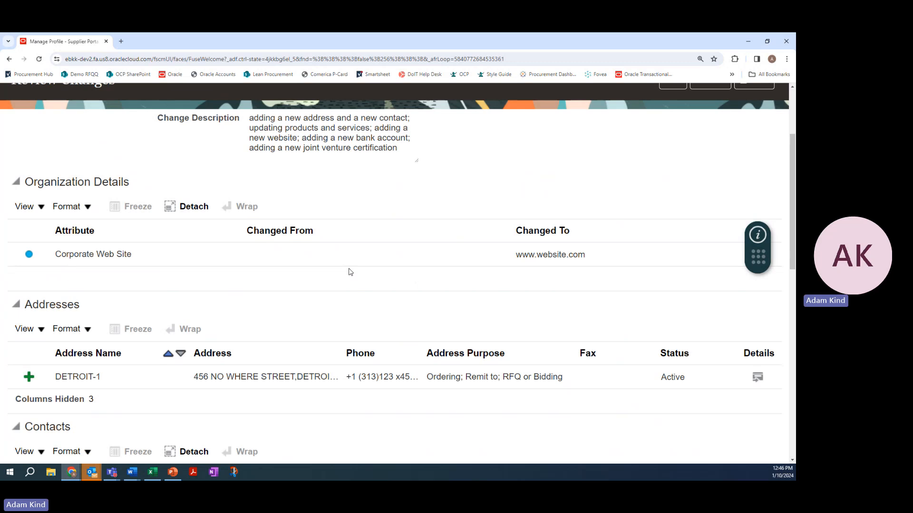
scroll(350, 272, down, 1)
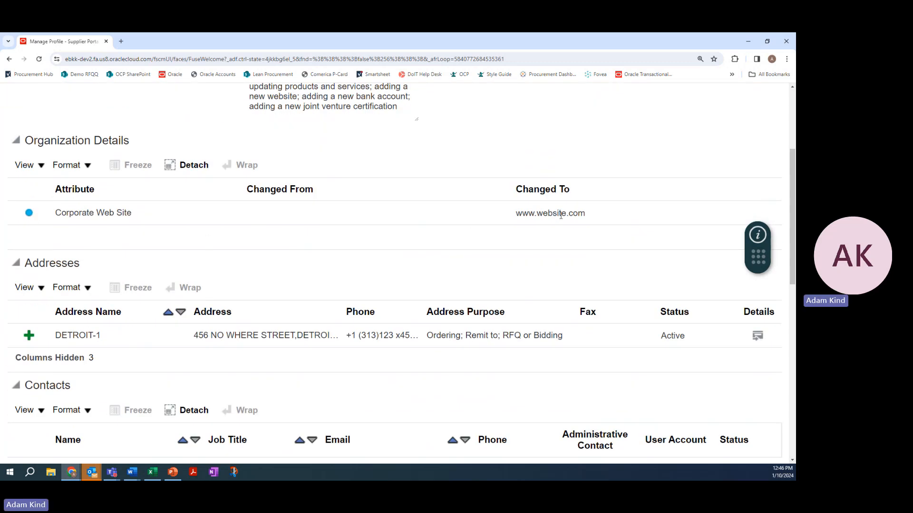
scroll(366, 257, down, 2)
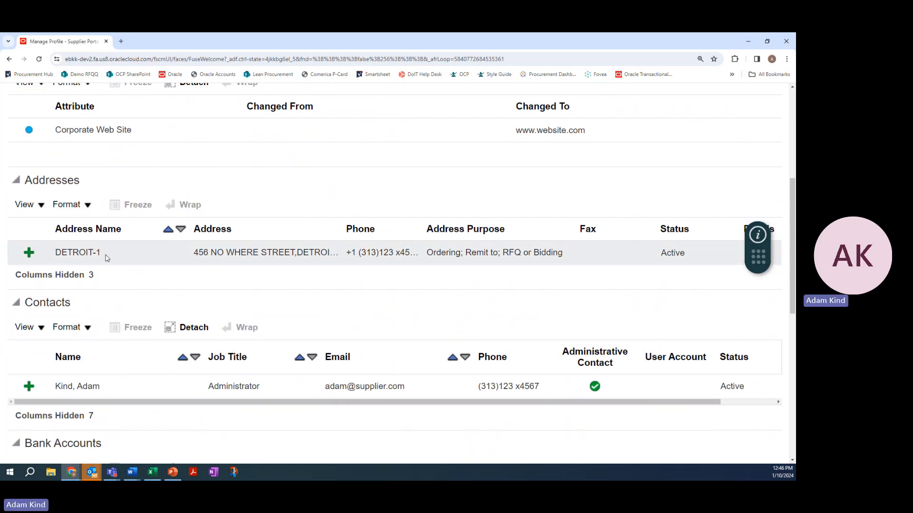
scroll(107, 258, down, 3)
scroll(120, 289, down, 3)
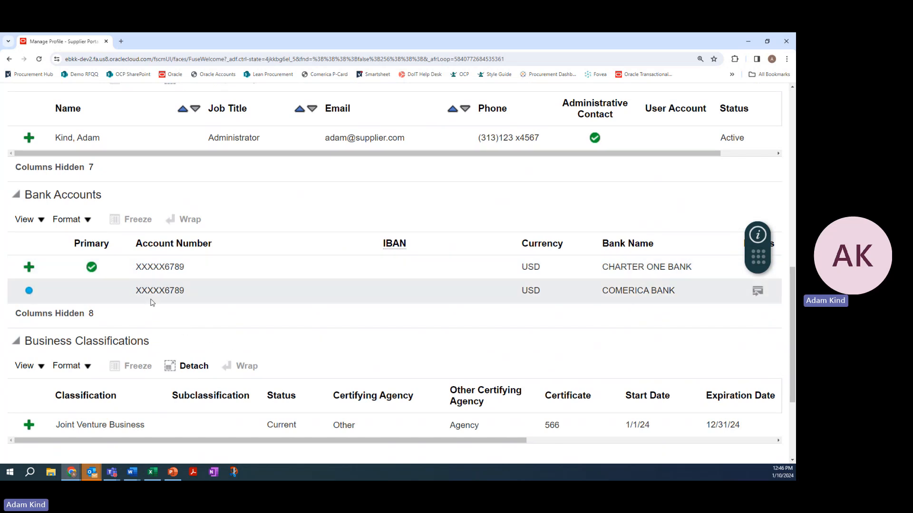
scroll(183, 290, down, 2)
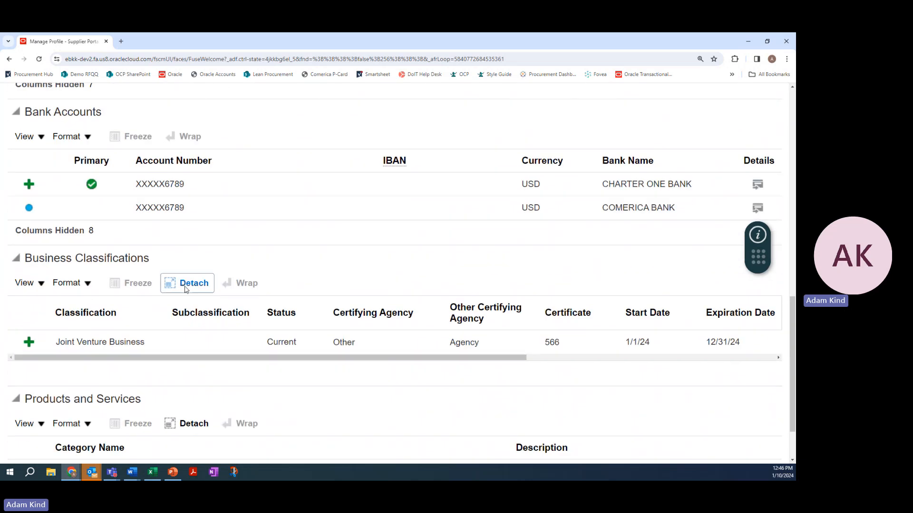
scroll(185, 289, down, 2)
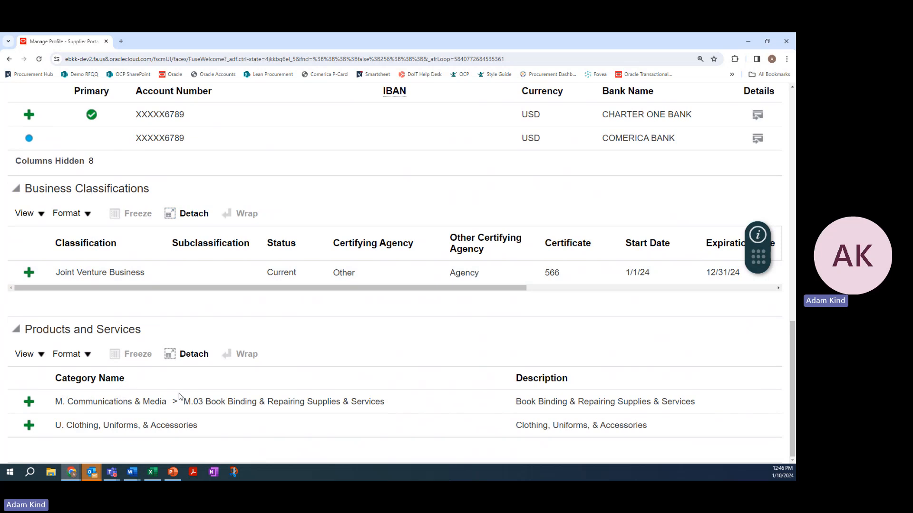
scroll(314, 352, up, 8)
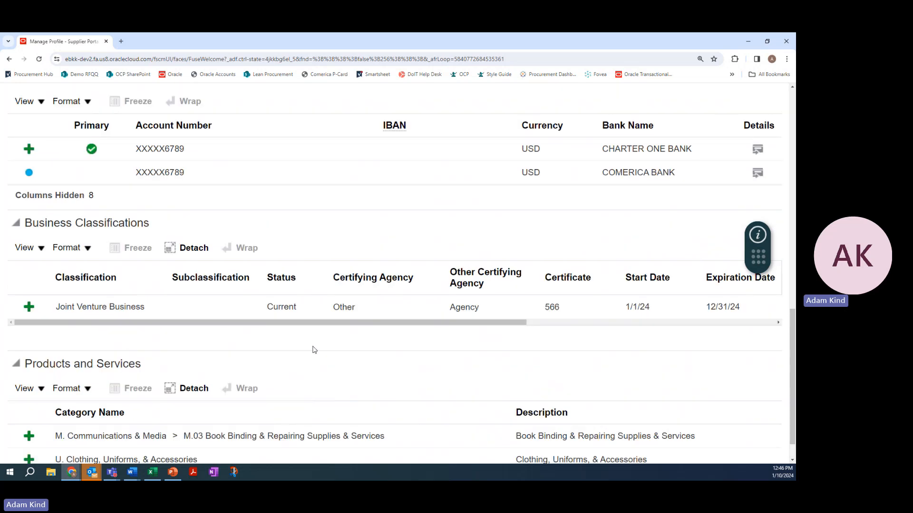
scroll(313, 351, up, 4)
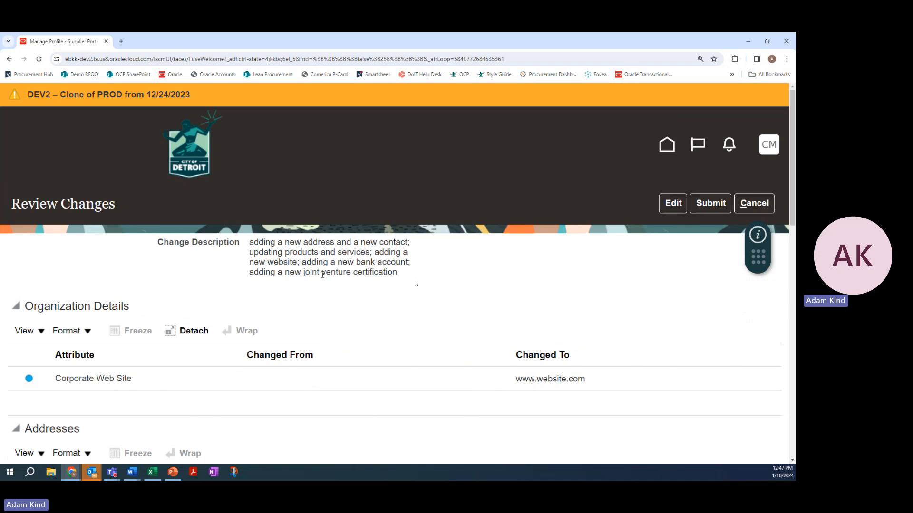
scroll(322, 275, down, 7)
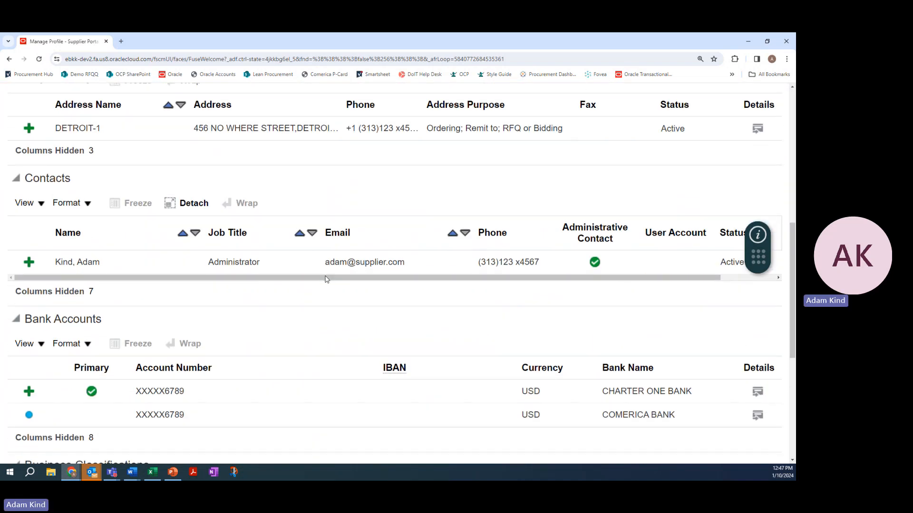
scroll(327, 279, up, 7)
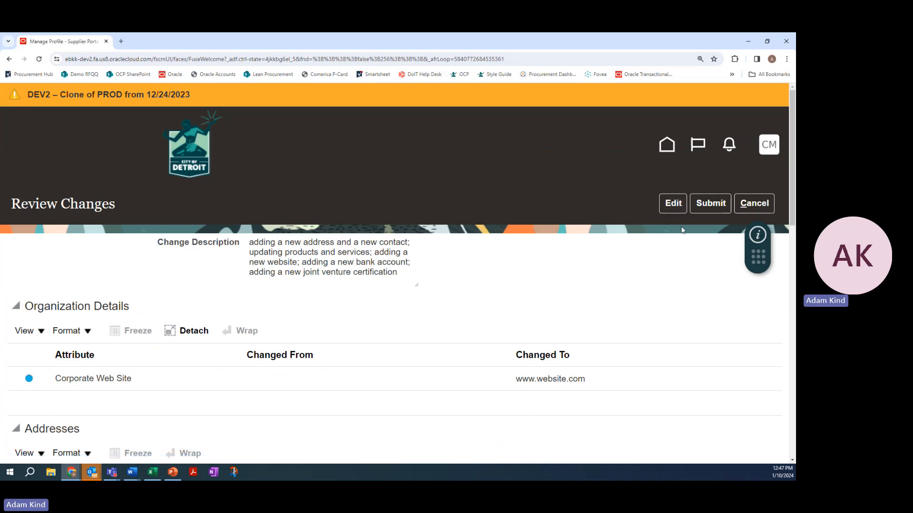
Submit the reviewed profile change request for approval, acknowledge the confirmation and check the request details on the company profile
click(707, 208)
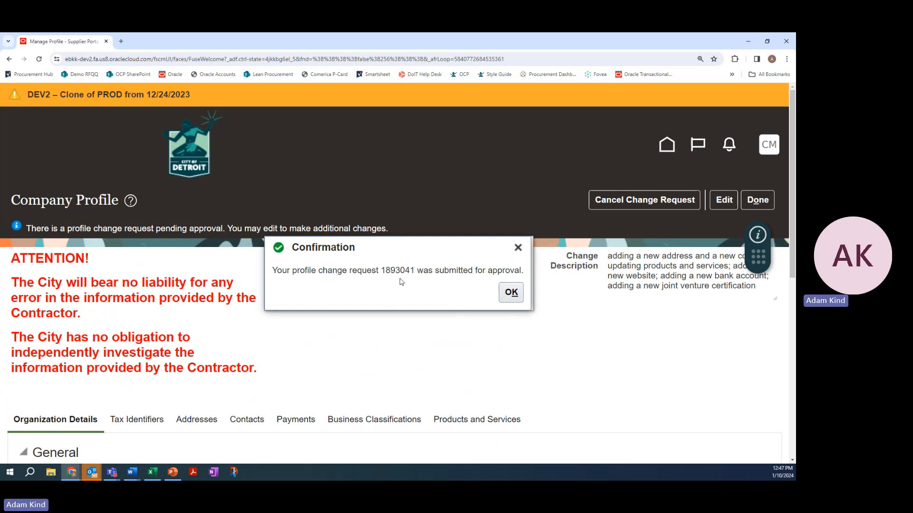
click(511, 293)
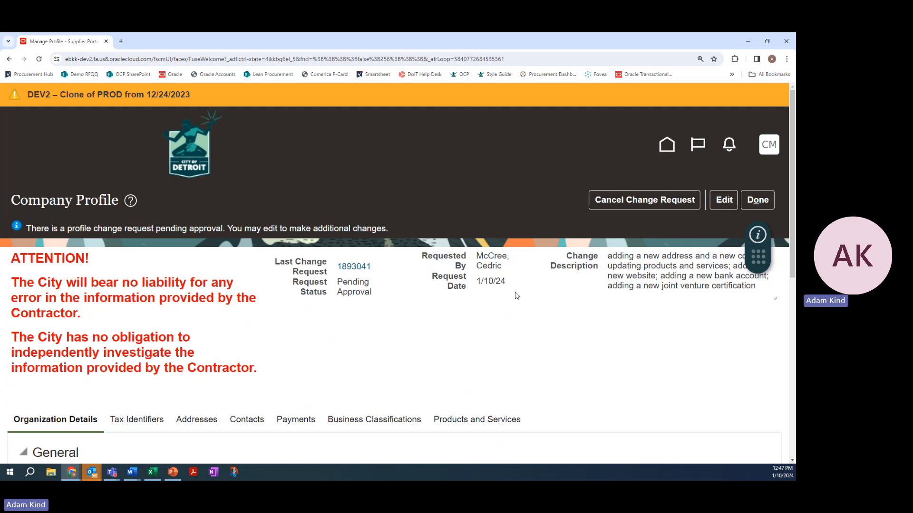
scroll(271, 290, down, 2)
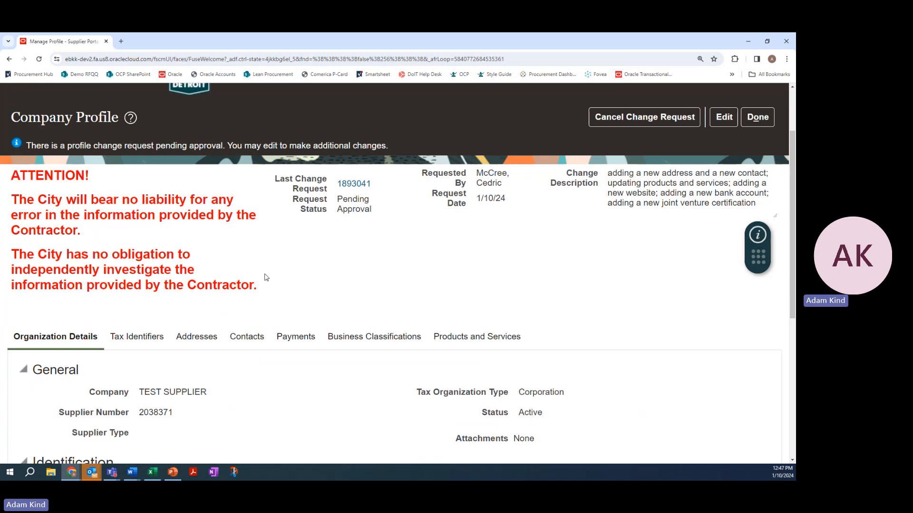
scroll(266, 278, down, 1)
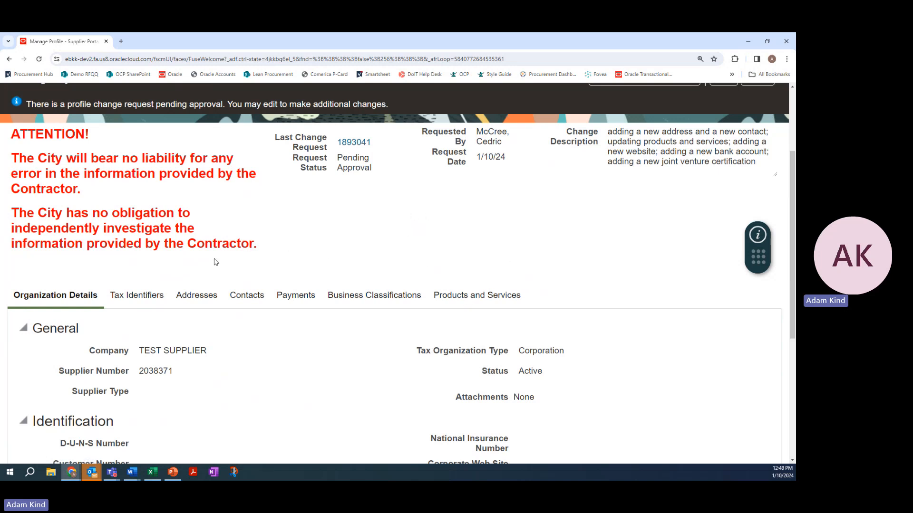
scroll(393, 274, up, 3)
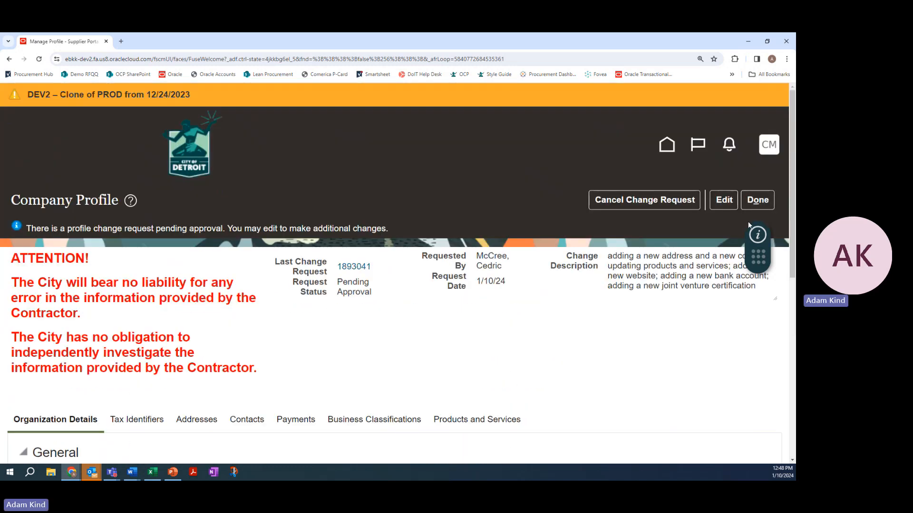
Finish with the company profile and return to the Supplier Portal overview to look over its task list
click(757, 205)
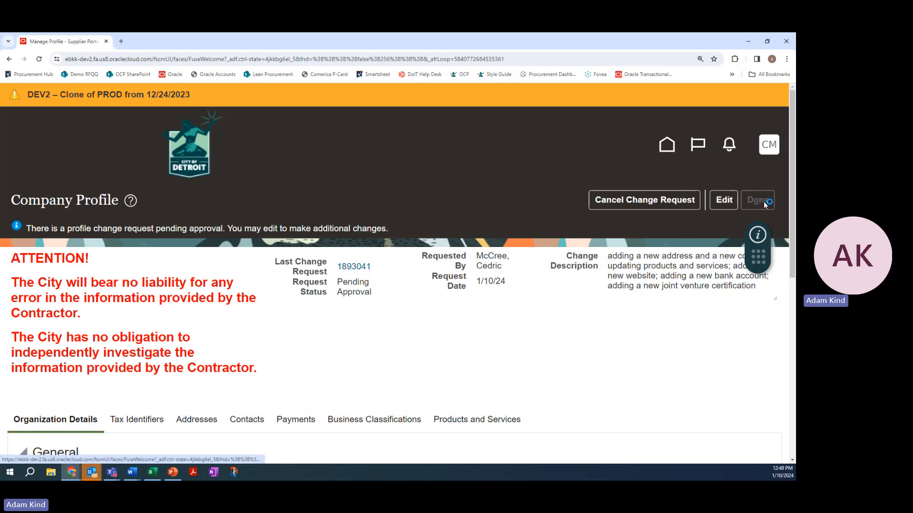
scroll(211, 281, down, 9)
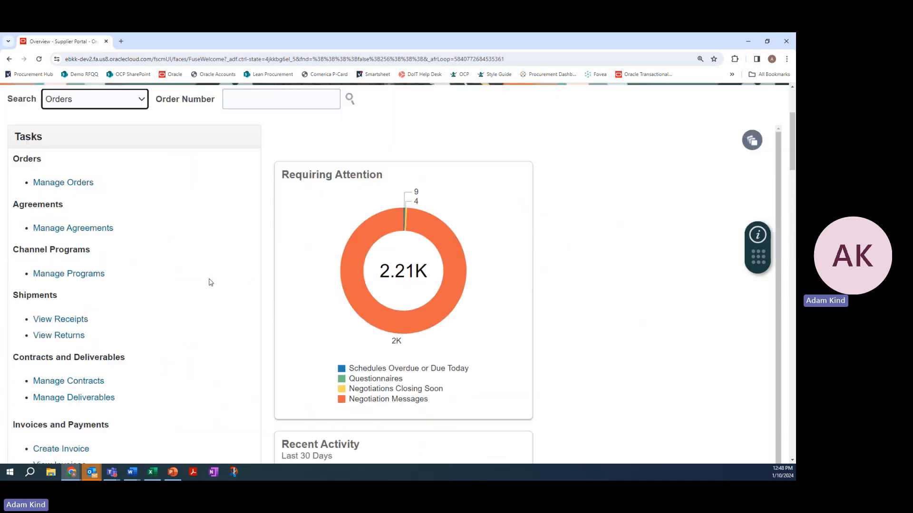
scroll(211, 282, up, 4)
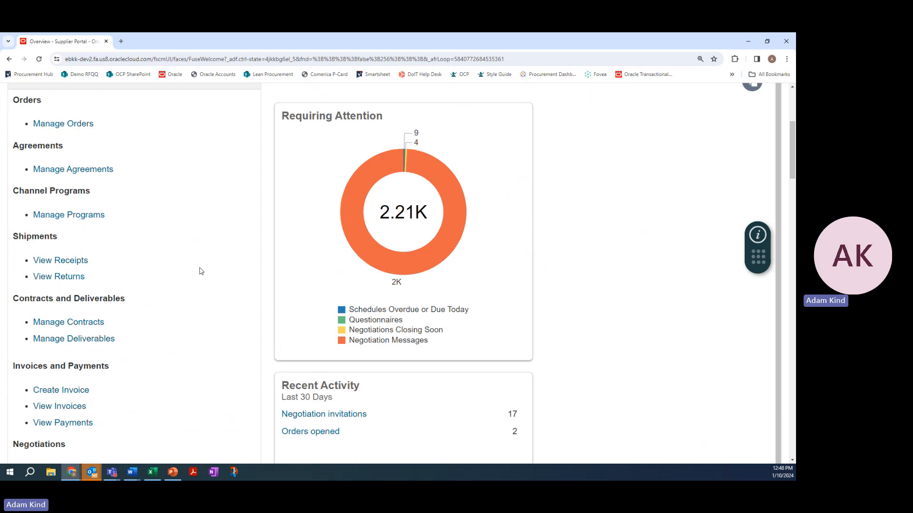
scroll(209, 269, up, 5)
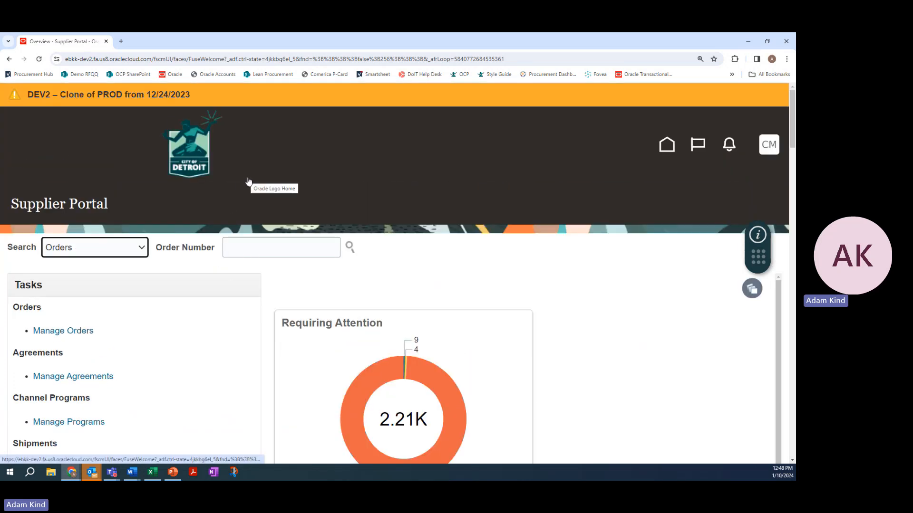